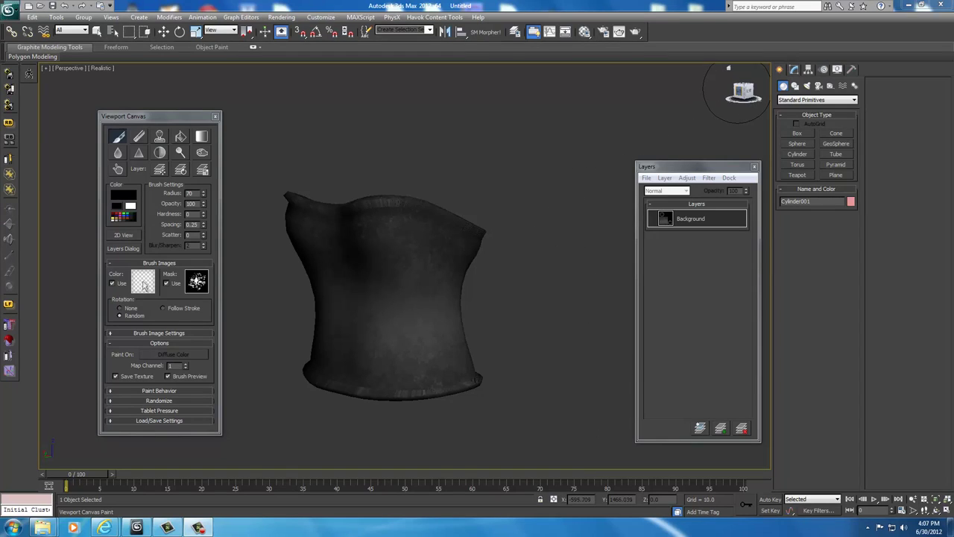
# - Examine the breastplate's painted texture from the front, sides and back
pyautogui.moveTo(743, 90); pyautogui.dragTo(724, 92)
pyautogui.moveTo(603, 159); pyautogui.dragTo(512, 141)
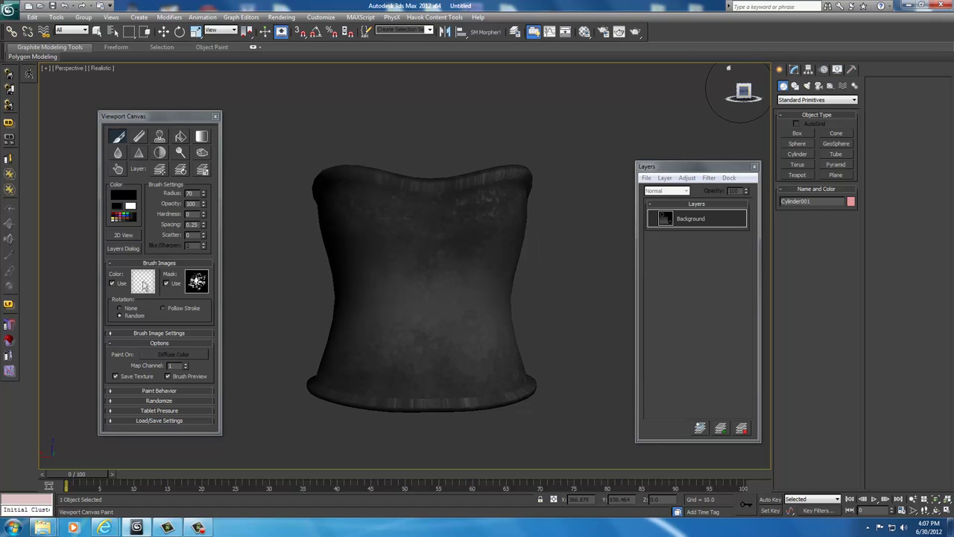
pyautogui.moveTo(742, 90); pyautogui.dragTo(727, 92)
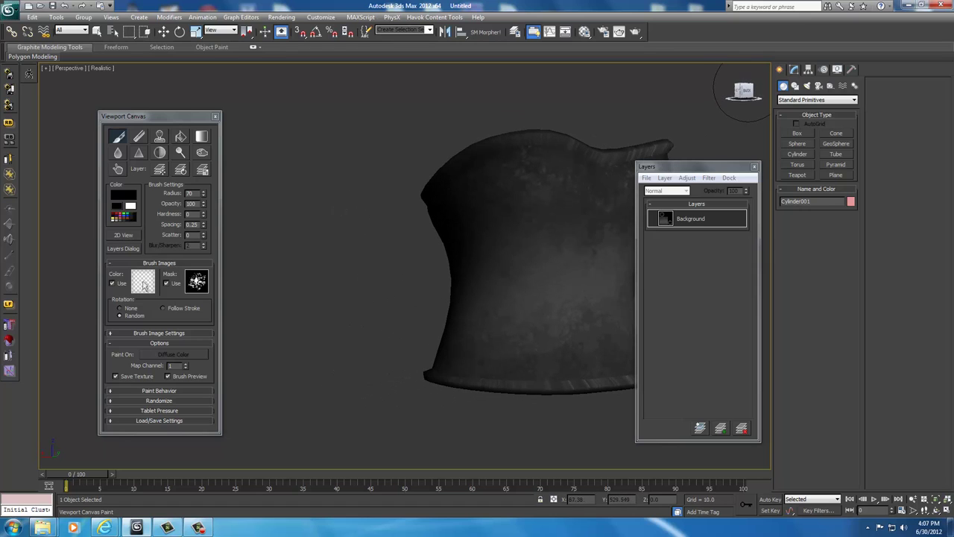
pyautogui.click(743, 90)
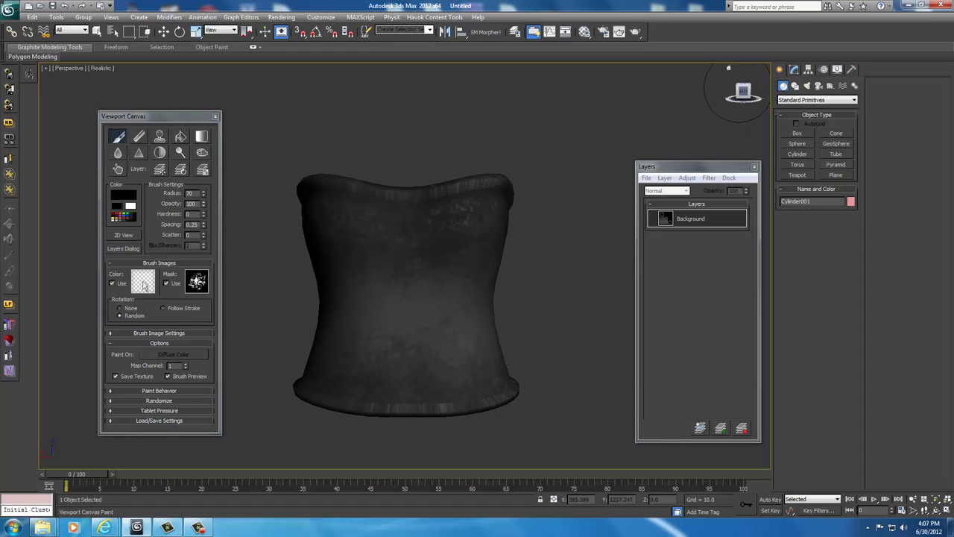
pyautogui.moveTo(743, 90); pyautogui.dragTo(695, 112)
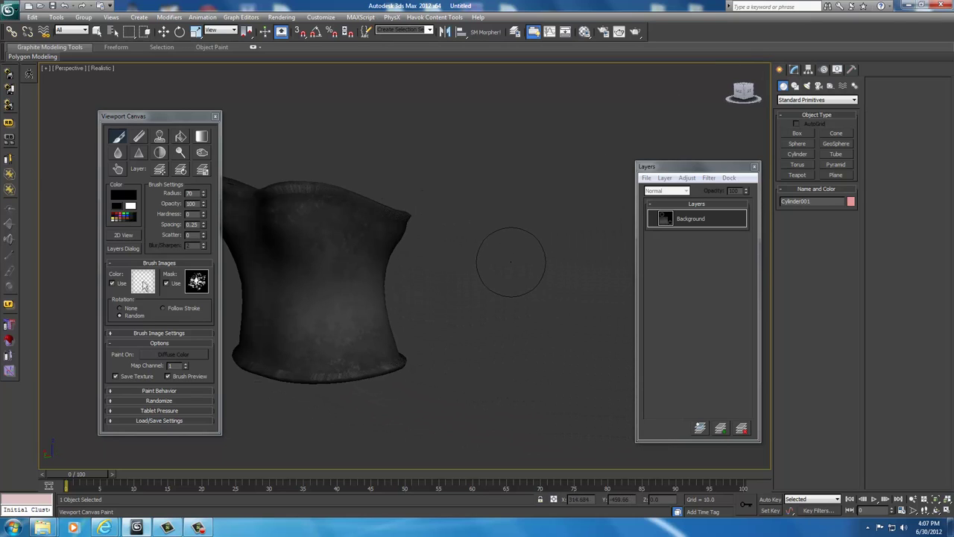
pyautogui.scroll(3, 511, 263)
pyautogui.scroll(-3, 511, 263)
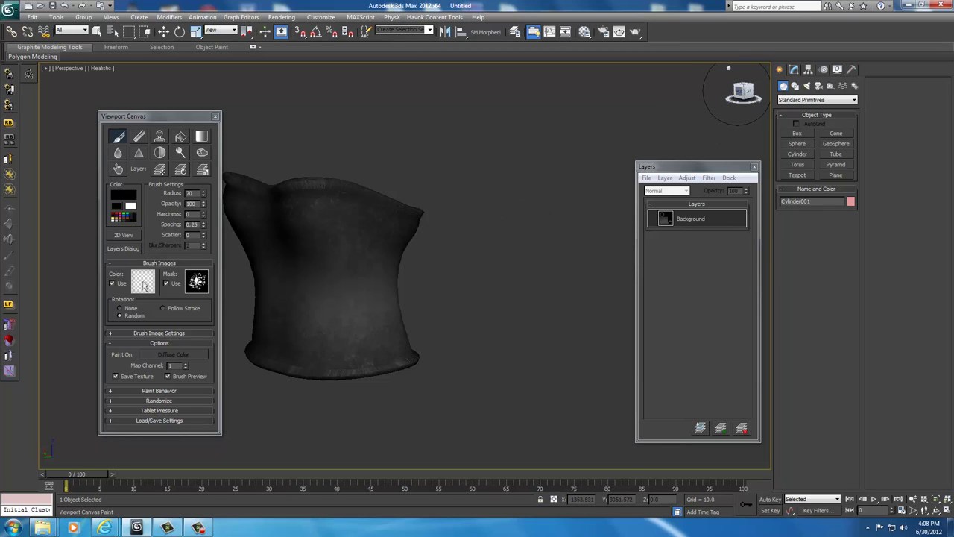
pyautogui.click(741, 93)
pyautogui.click(312, 230)
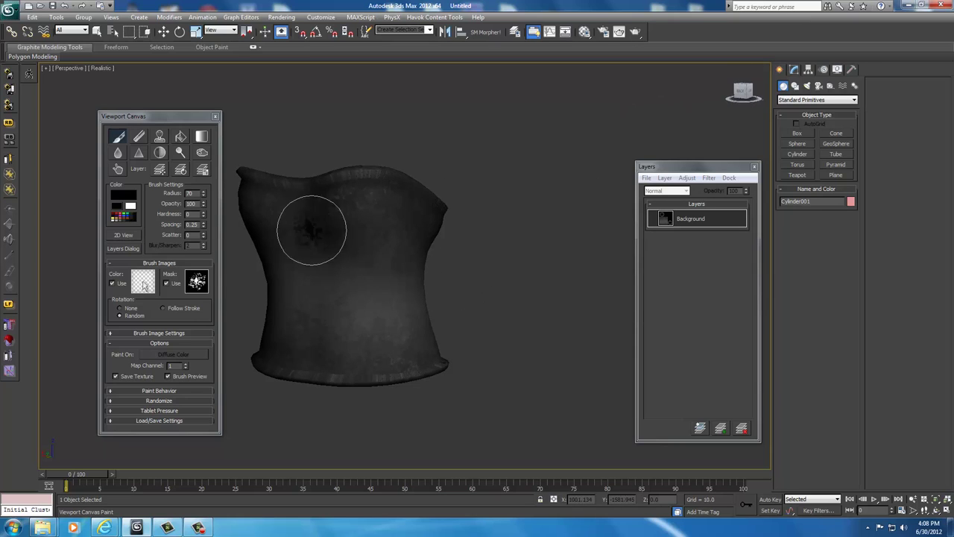
# - Compare the breastplate's appearance with the canvas paint brush inactive and active, ending with painting turned off
pyautogui.rightClick(491, 243)
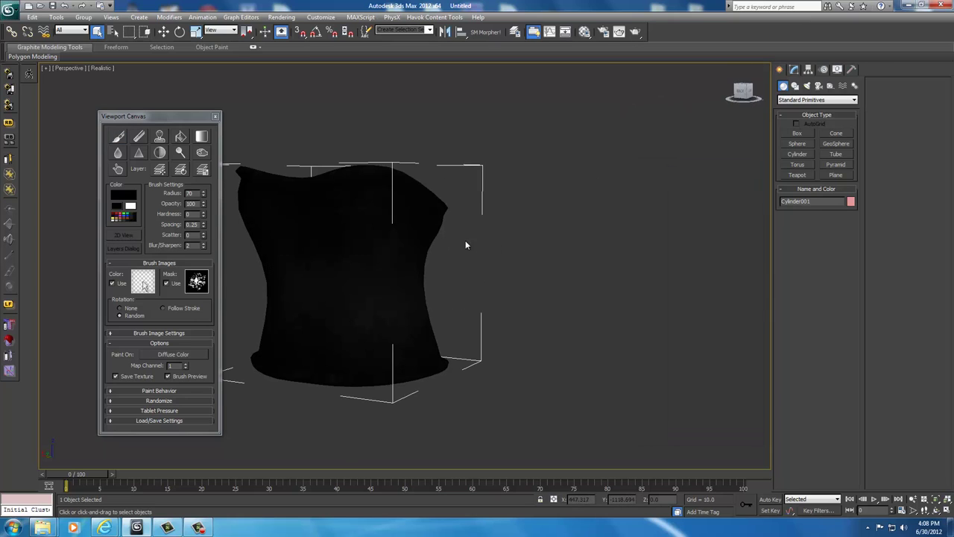
pyautogui.click(740, 92)
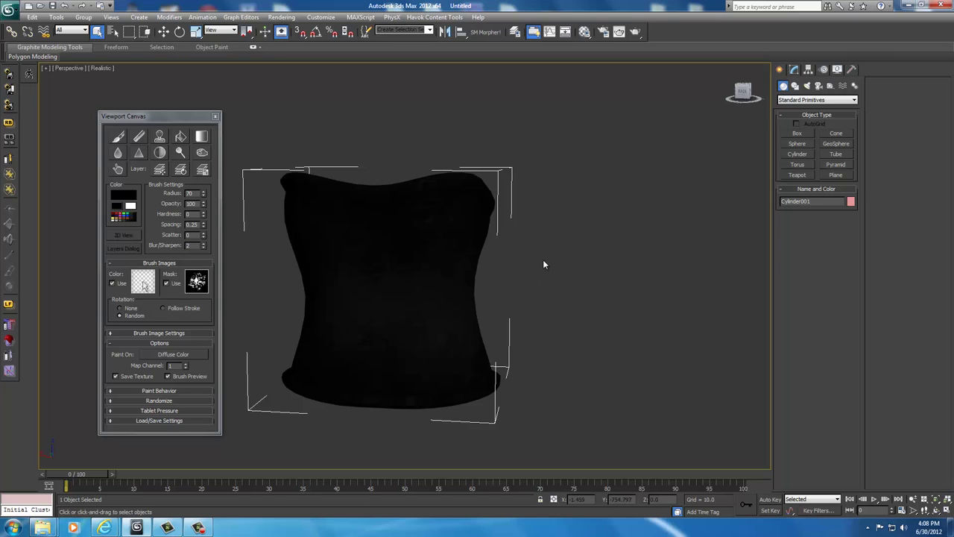
pyautogui.moveTo(544, 260); pyautogui.dragTo(551, 239)
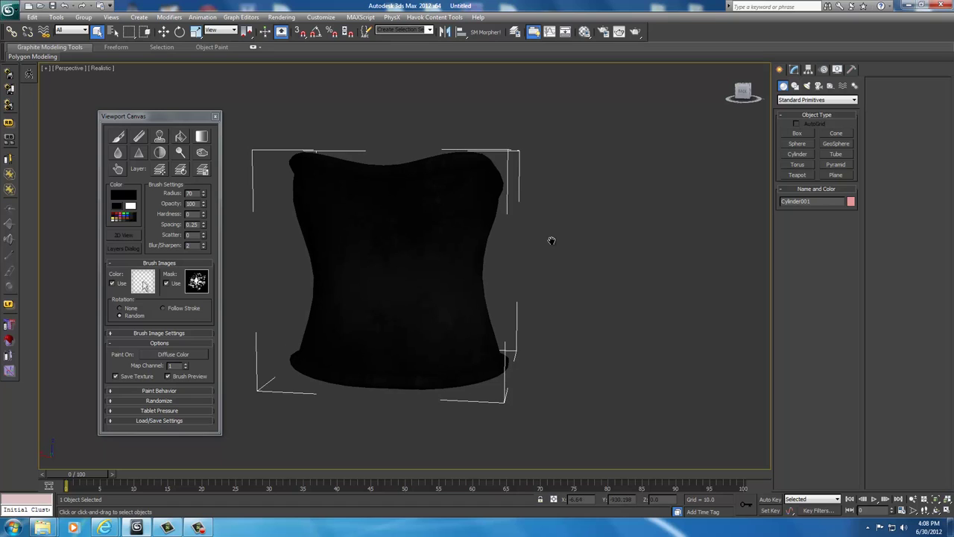
pyautogui.click(118, 137)
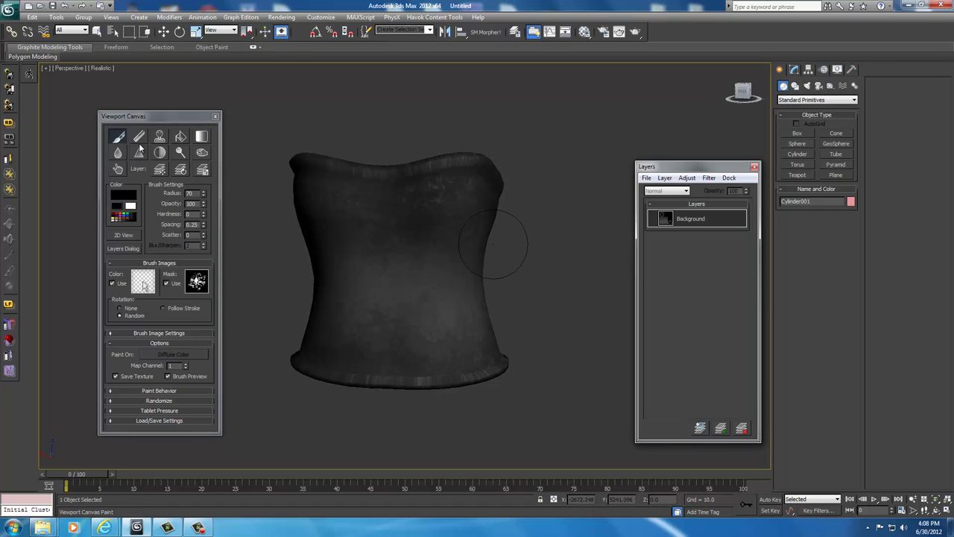
pyautogui.rightClick(575, 254)
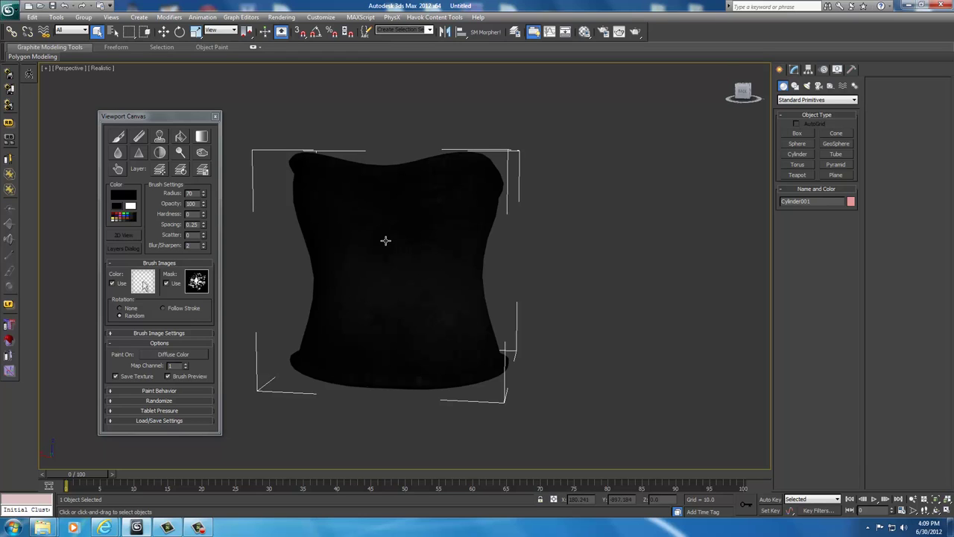
pyautogui.moveTo(744, 91)
pyautogui.mouseDown()
pyautogui.moveTo(768, 96)
pyautogui.moveTo(716, 88)
pyautogui.moveTo(745, 97)
pyautogui.mouseUp()
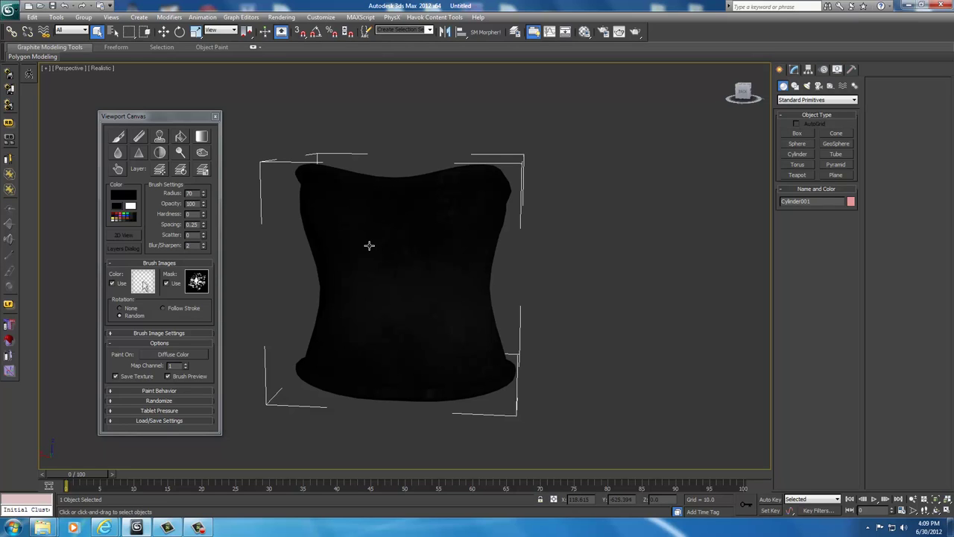
# - Close the Viewport Canvas and clear the desktop by minimizing 3ds Max and closing both open folder windows
pyautogui.click(216, 117)
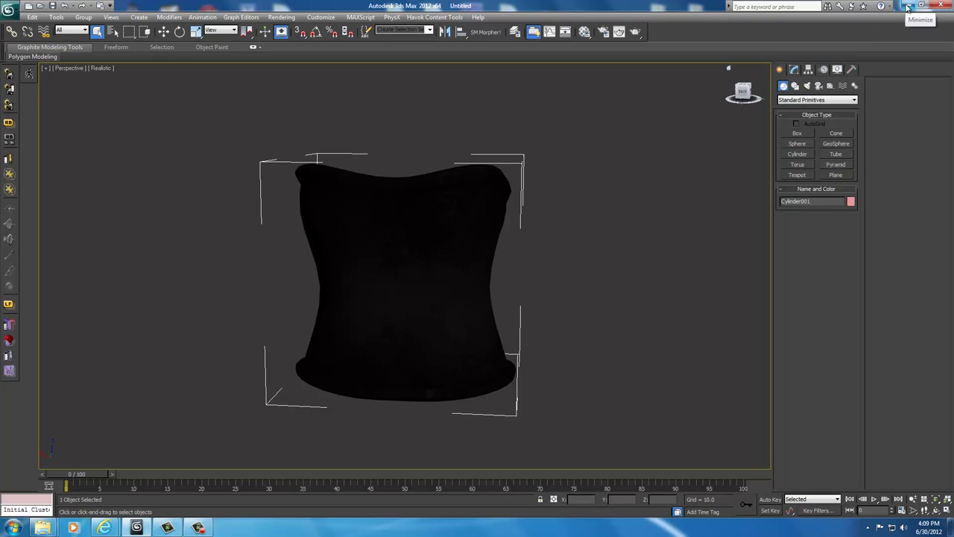
pyautogui.click(907, 7)
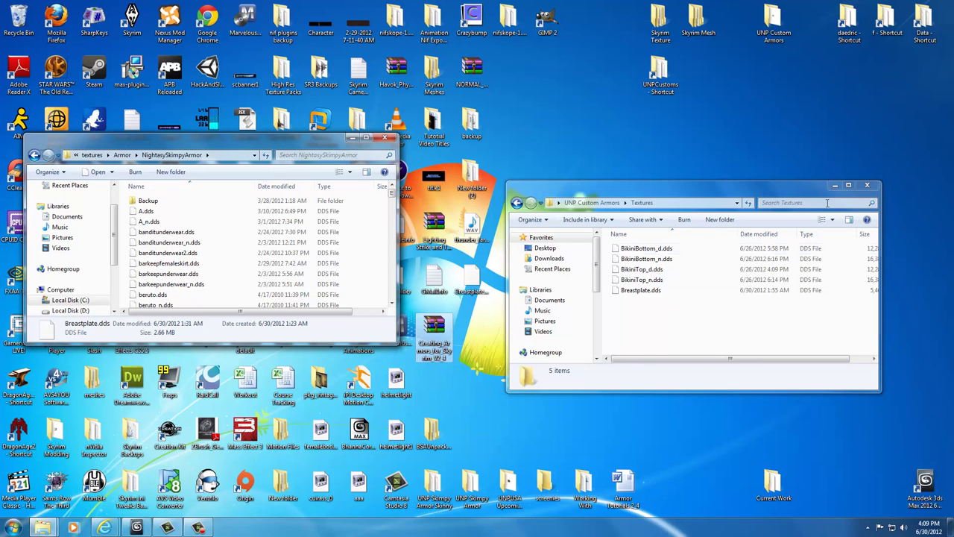
pyautogui.click(866, 184)
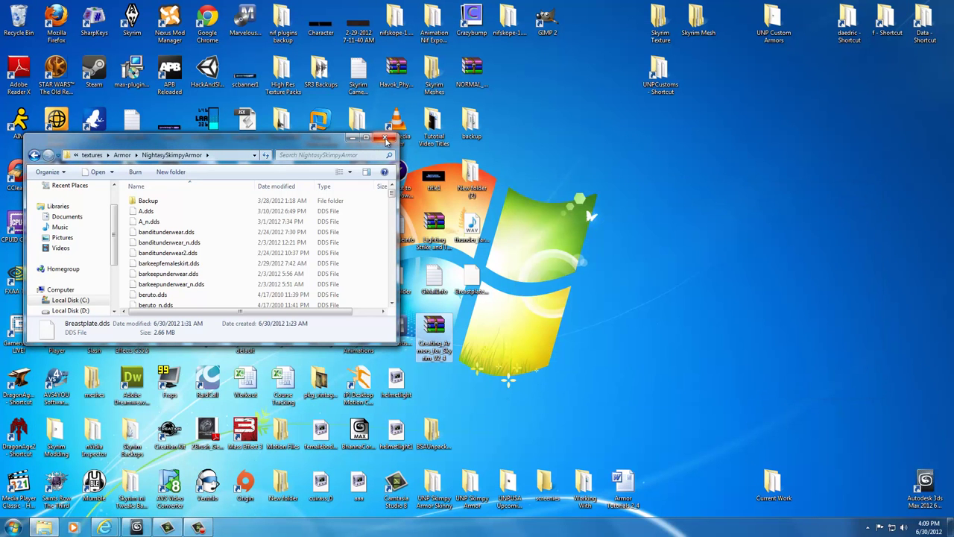
pyautogui.click(386, 139)
# - Open the Textures folder inside UNP Custom Armors, select Breastplate.dds and move the folder window aside
pyautogui.doubleClick(774, 22)
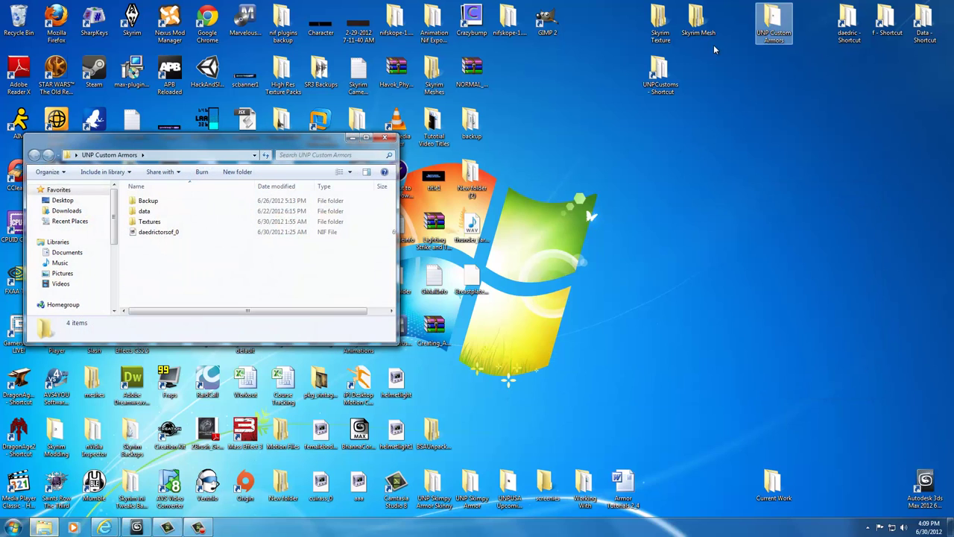
pyautogui.doubleClick(168, 220)
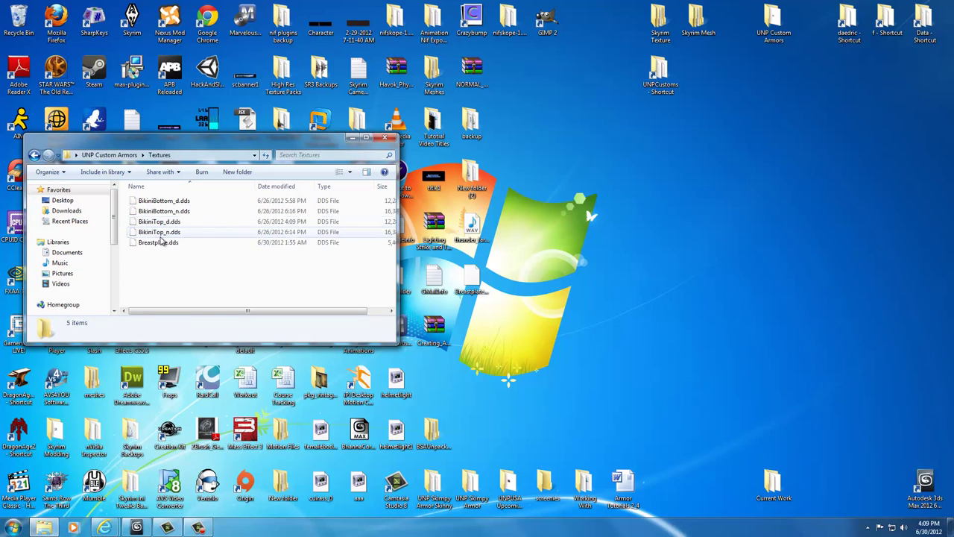
pyautogui.click(153, 244)
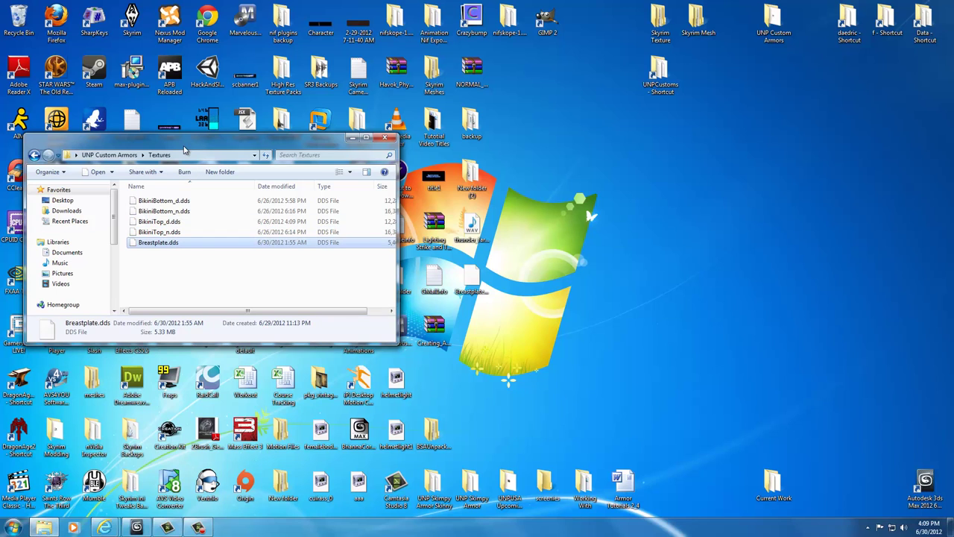
pyautogui.moveTo(190, 151); pyautogui.dragTo(702, 175)
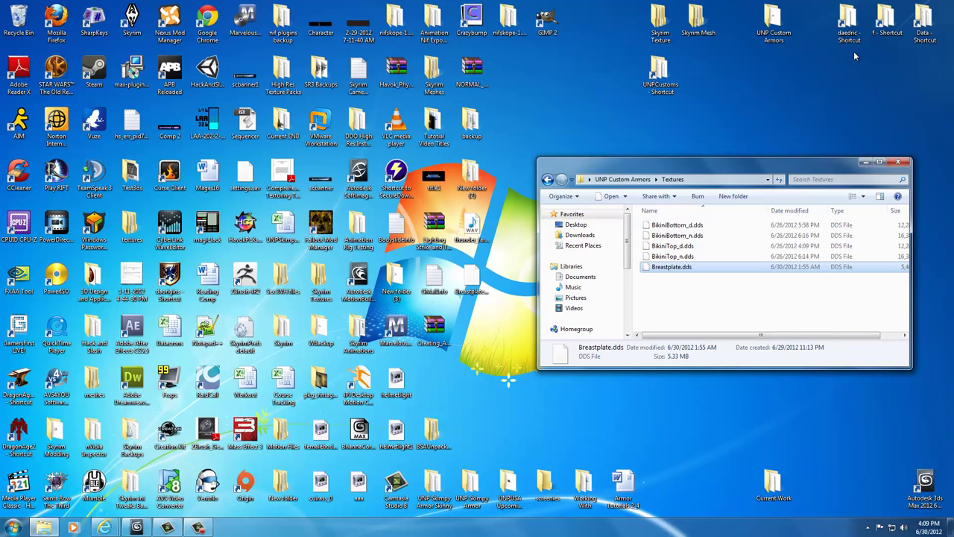
# - In a second folder window, copy daedrictorsof_0 from UNP Custom Armors > data > meshes > armor > daedric > Test1
pyautogui.doubleClick(784, 29)
pyautogui.doubleClick(671, 248)
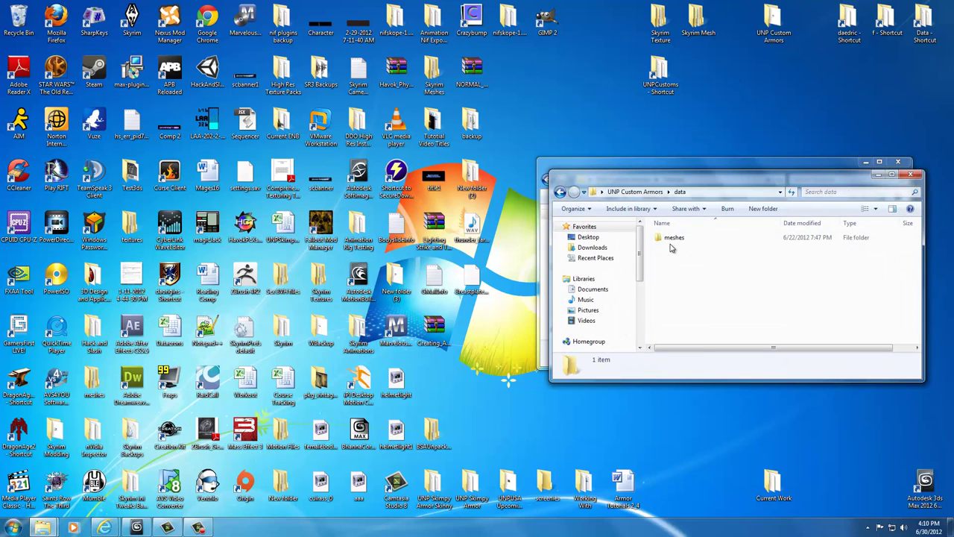
pyautogui.doubleClick(670, 239)
pyautogui.doubleClick(670, 238)
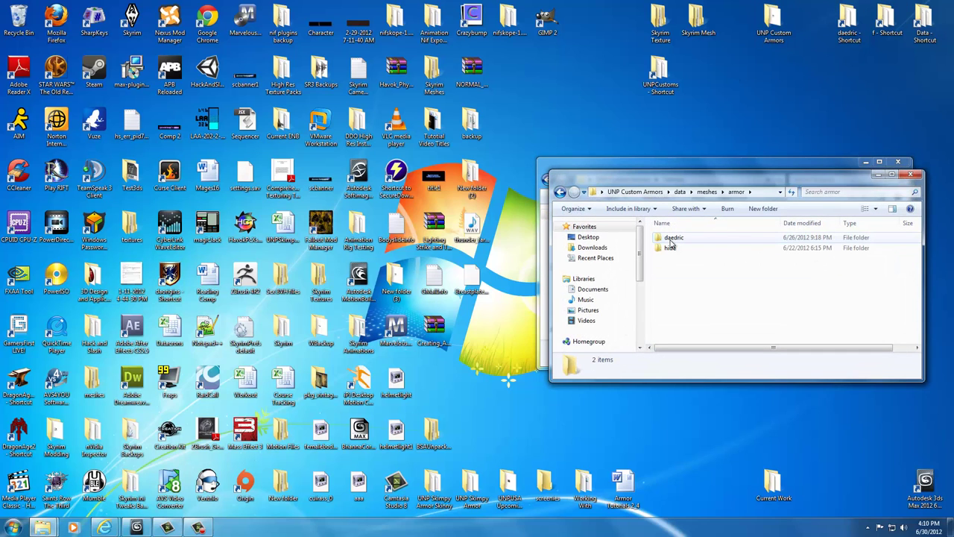
pyautogui.doubleClick(671, 239)
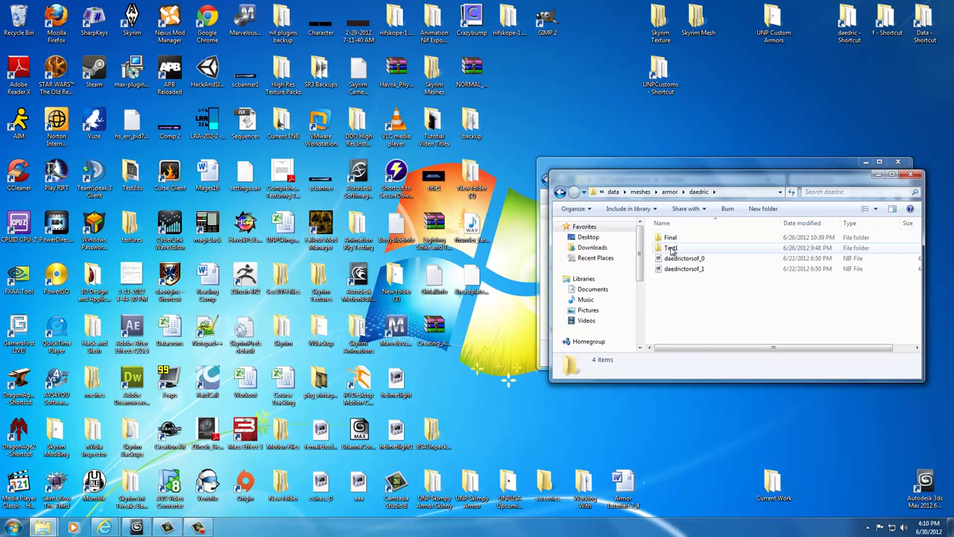
pyautogui.doubleClick(670, 246)
pyautogui.click(673, 240)
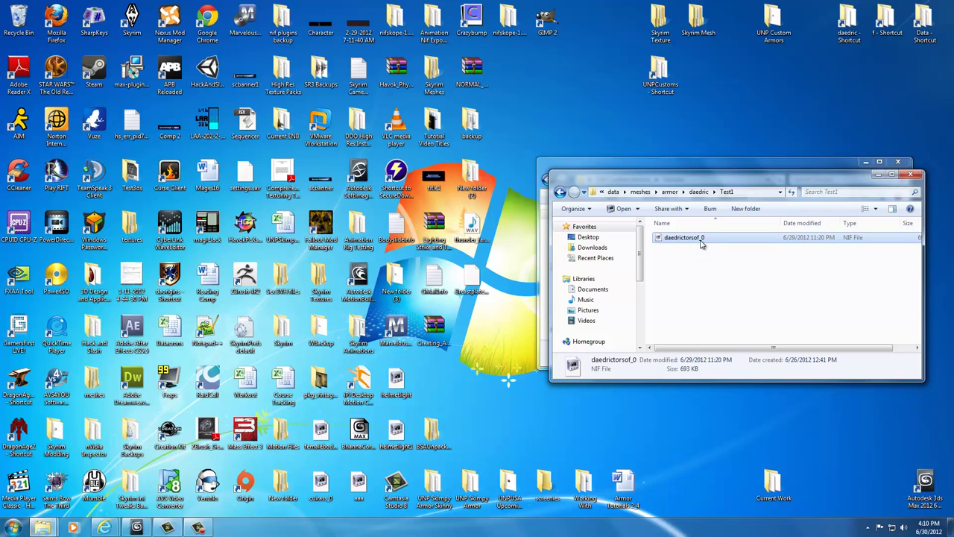
# - Return to the UNP Custom Armors folder and paste the copied NIF file into its Backup folder
pyautogui.click(560, 192)
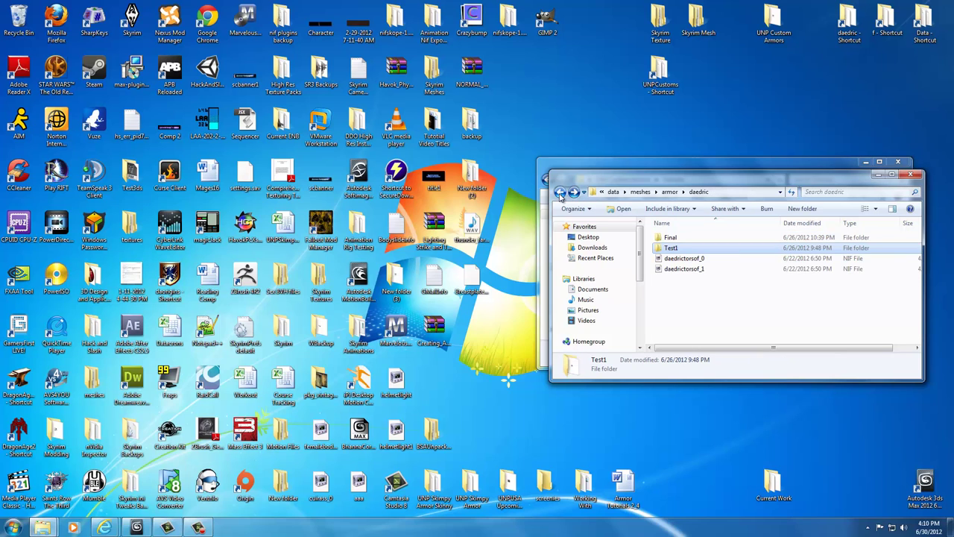
pyautogui.click(560, 192)
pyautogui.click(559, 192)
pyautogui.click(560, 192)
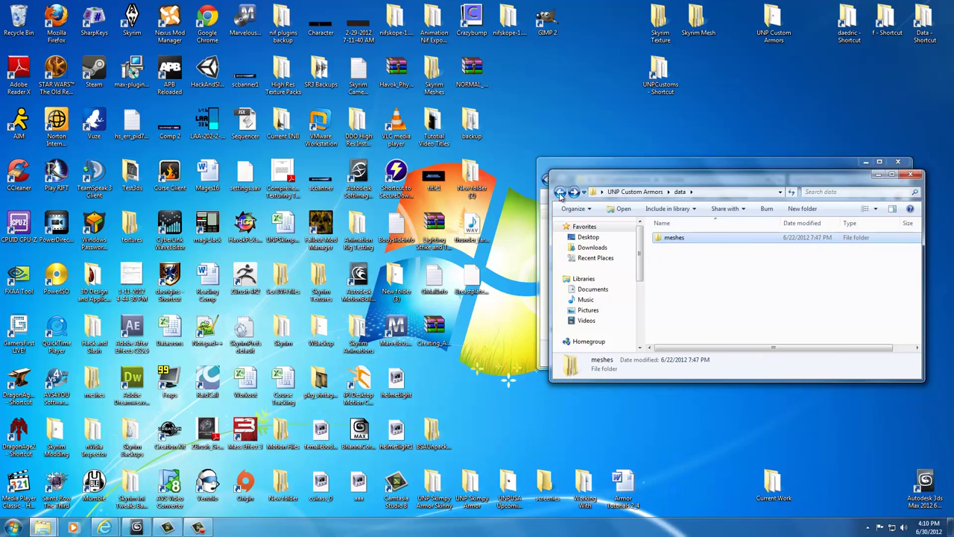
pyautogui.click(560, 192)
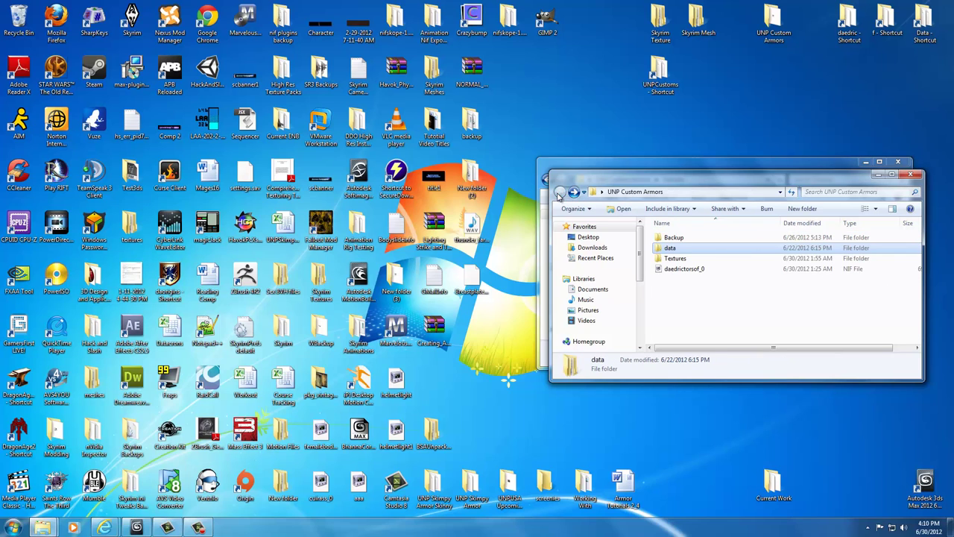
pyautogui.doubleClick(673, 238)
pyautogui.hotkey('ctrl', 'v')
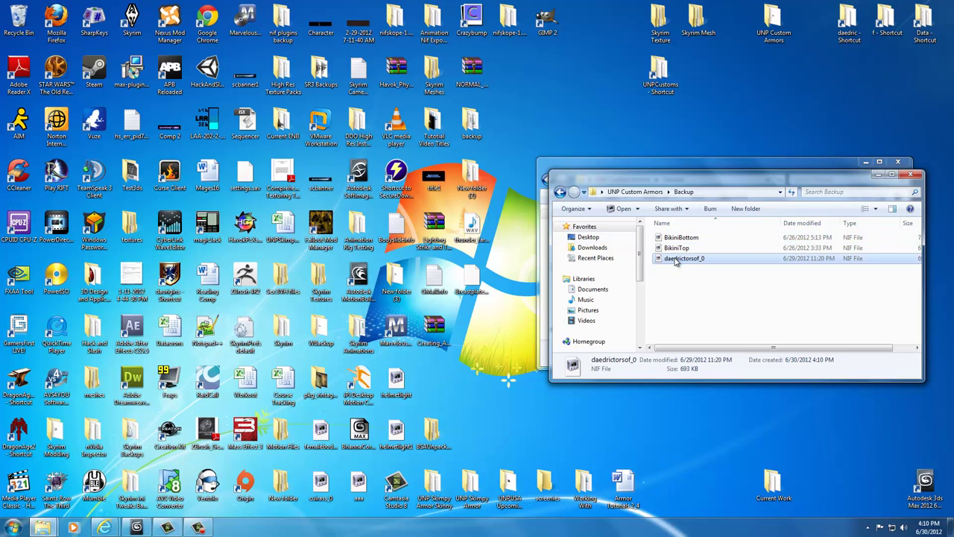
# - Rename the pasted daedrictorsof_0 file in the Backup folder as Breastplate
pyautogui.rightClick(676, 260)
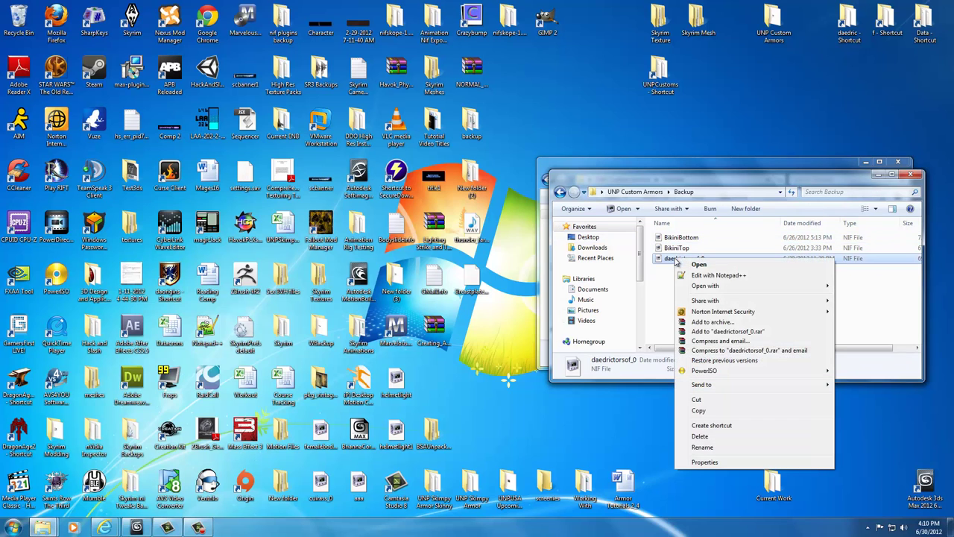
pyautogui.click(703, 447)
pyautogui.write('Breastplate')
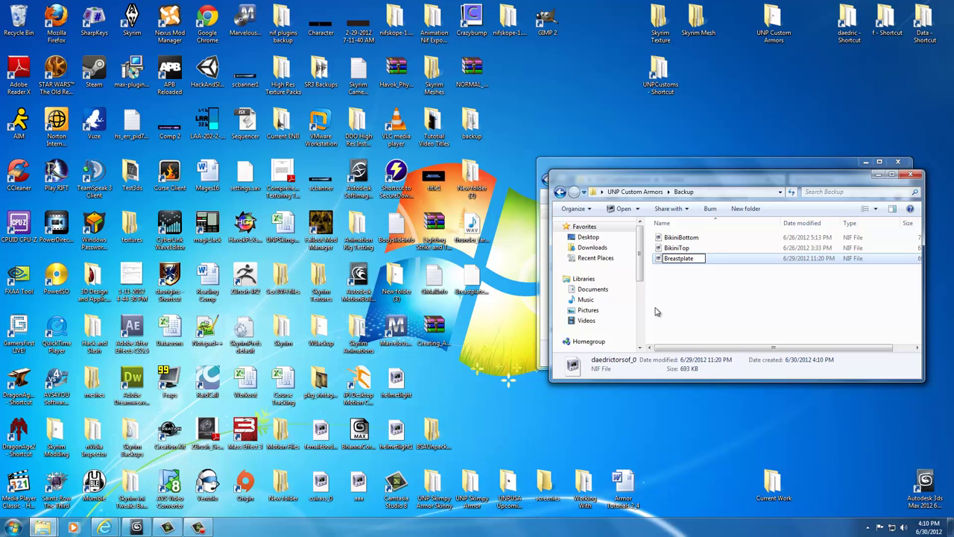
pyautogui.press('Return')
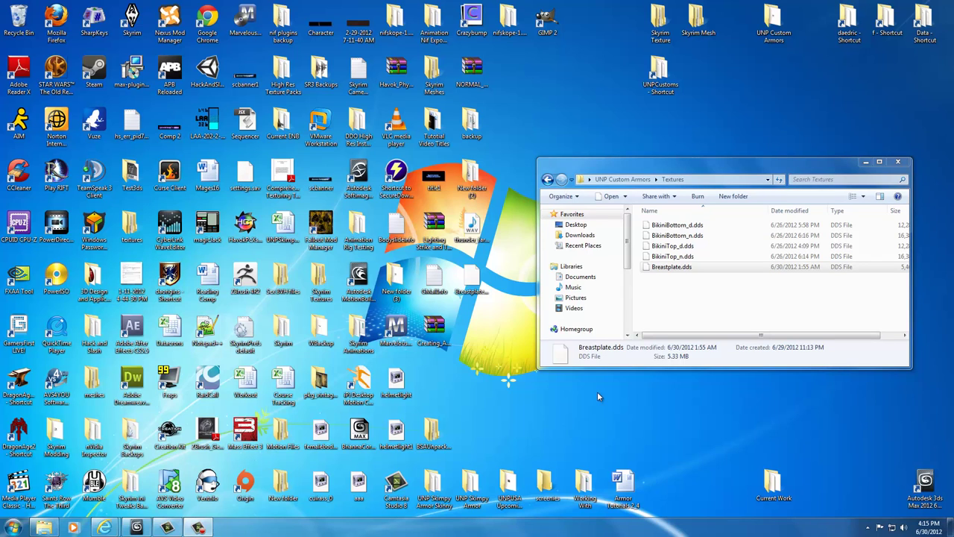
# - Launch GIMP from the desktop and bring up its dialog for opening an image
pyautogui.doubleClick(545, 21)
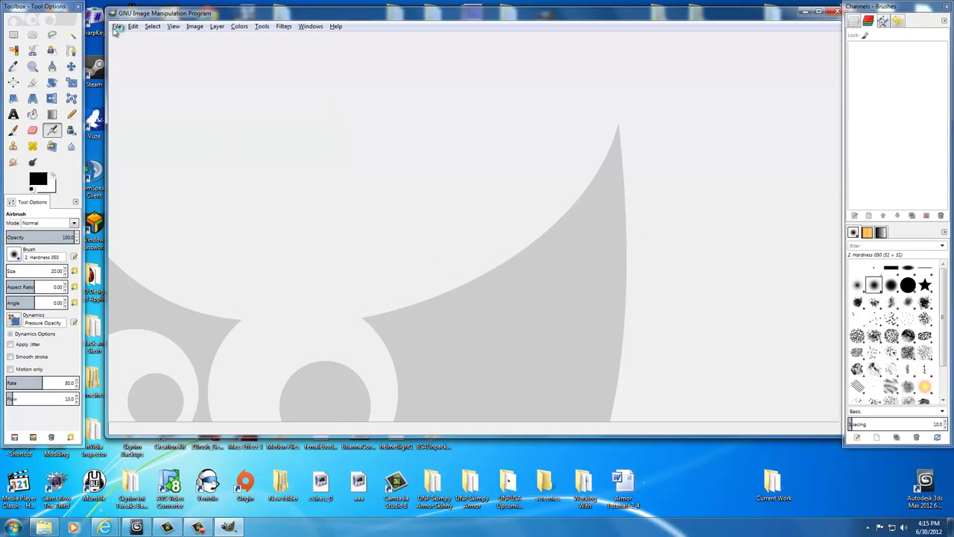
pyautogui.click(116, 26)
pyautogui.click(127, 61)
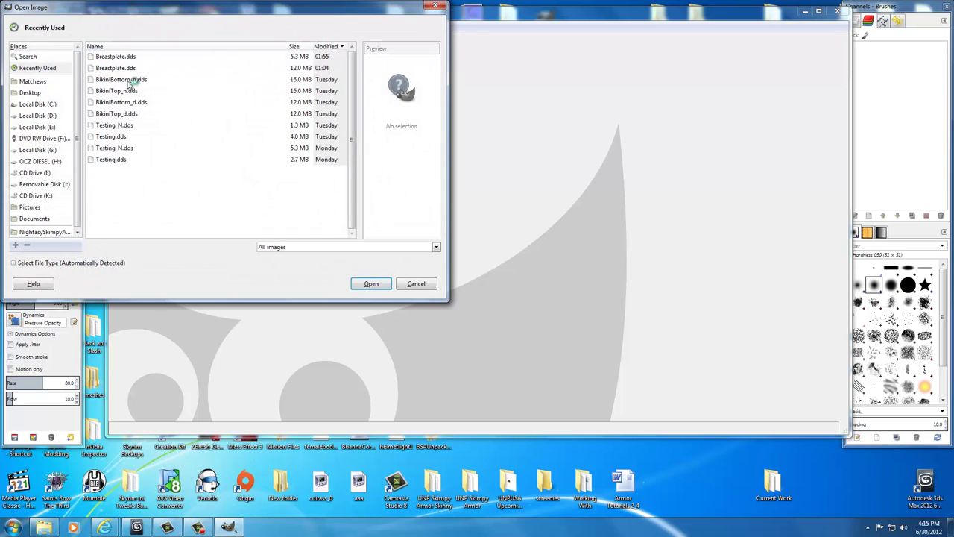
# - Browse to the Desktop folder in the image opening dialog
pyautogui.moveTo(164, 16); pyautogui.dragTo(243, 30)
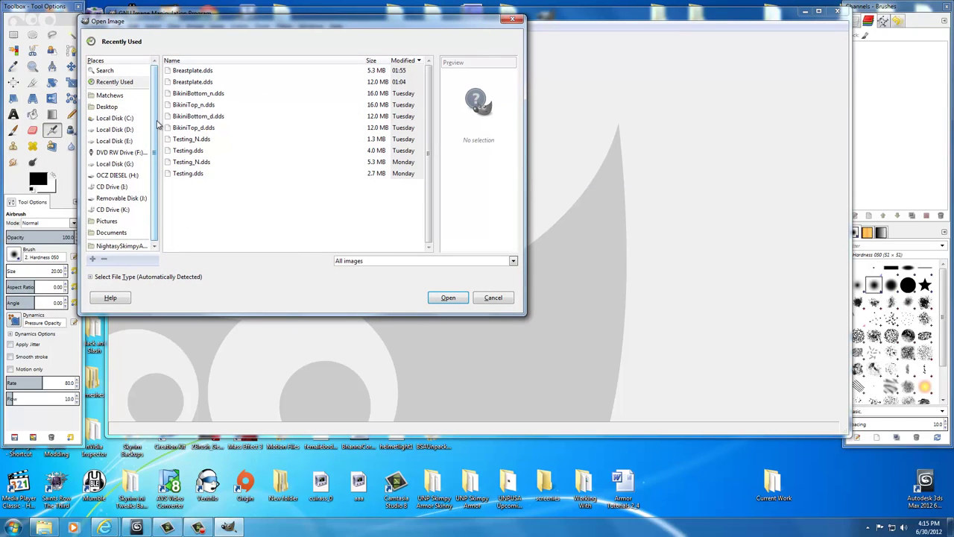
pyautogui.scroll(-1, 155, 128)
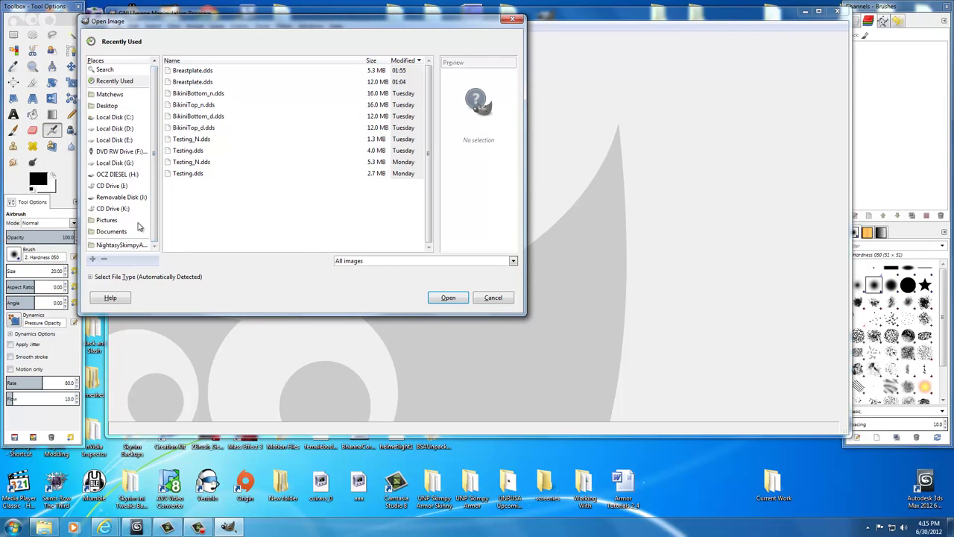
pyautogui.click(113, 105)
pyautogui.moveTo(430, 90); pyautogui.dragTo(433, 173)
pyautogui.scroll(-3, 433, 173)
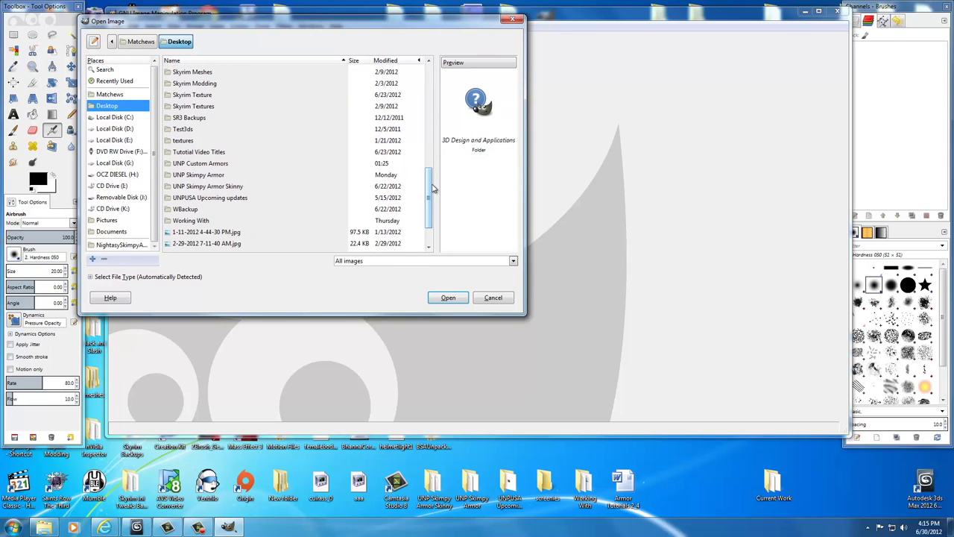
pyautogui.click(216, 145)
pyautogui.doubleClick(216, 144)
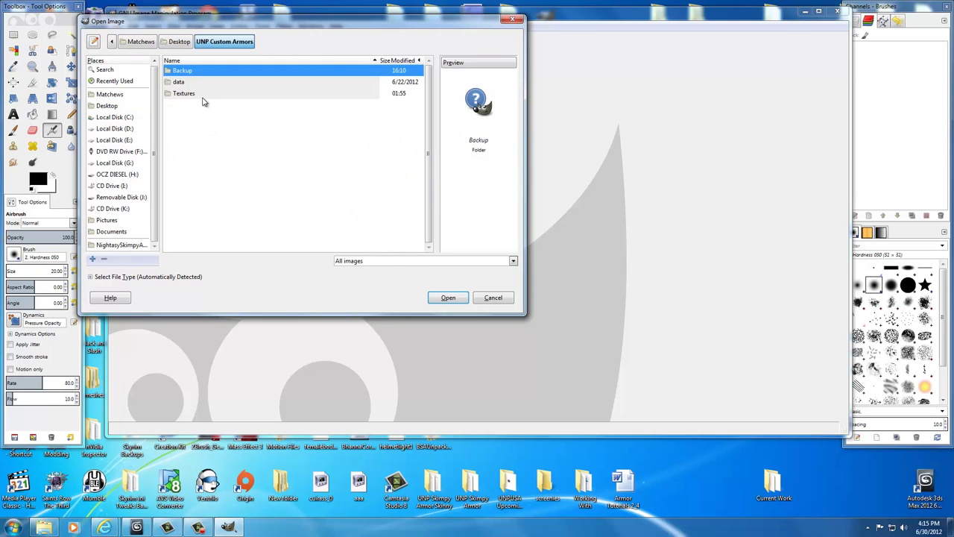
pyautogui.doubleClick(204, 96)
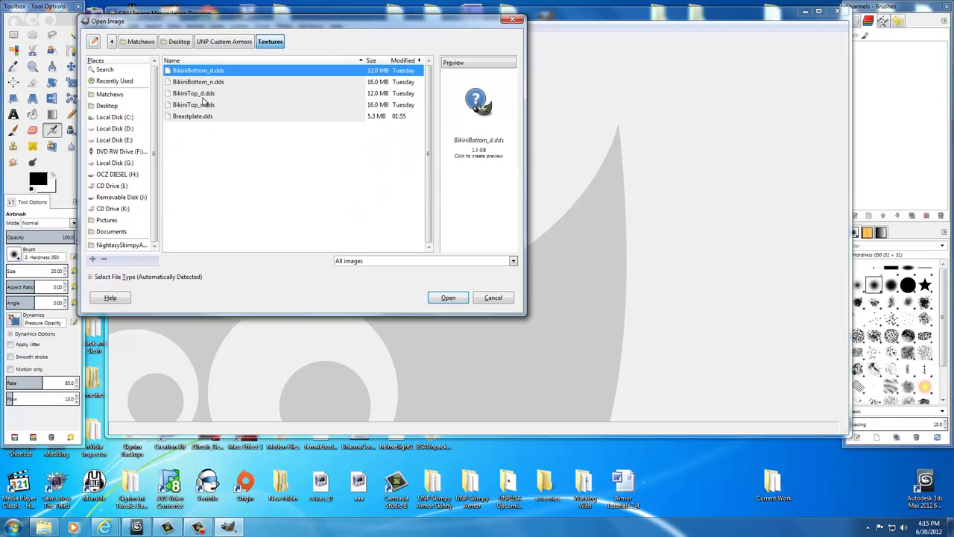
pyautogui.click(191, 116)
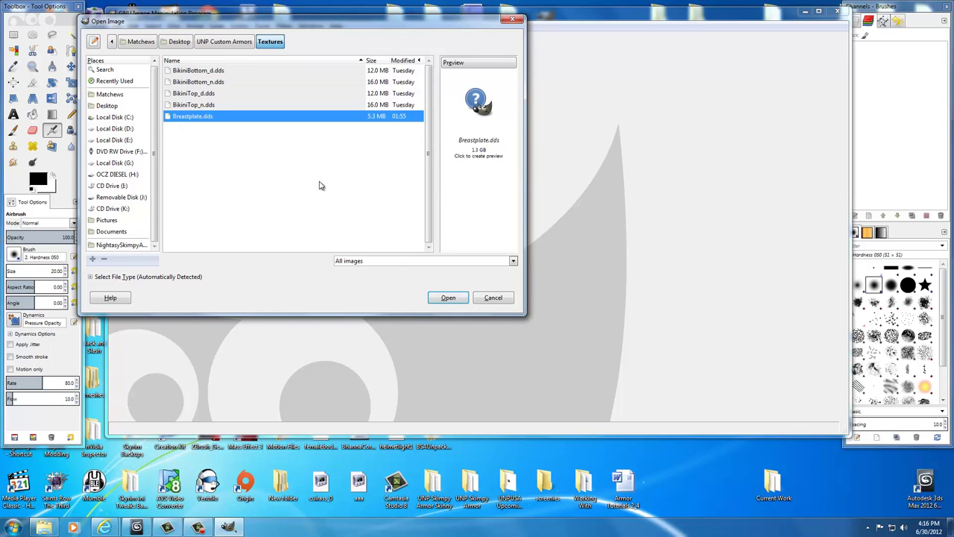
# - Open the Breastplate.dds texture stored directly in the Desktop folder
pyautogui.click(183, 48)
pyautogui.click(182, 228)
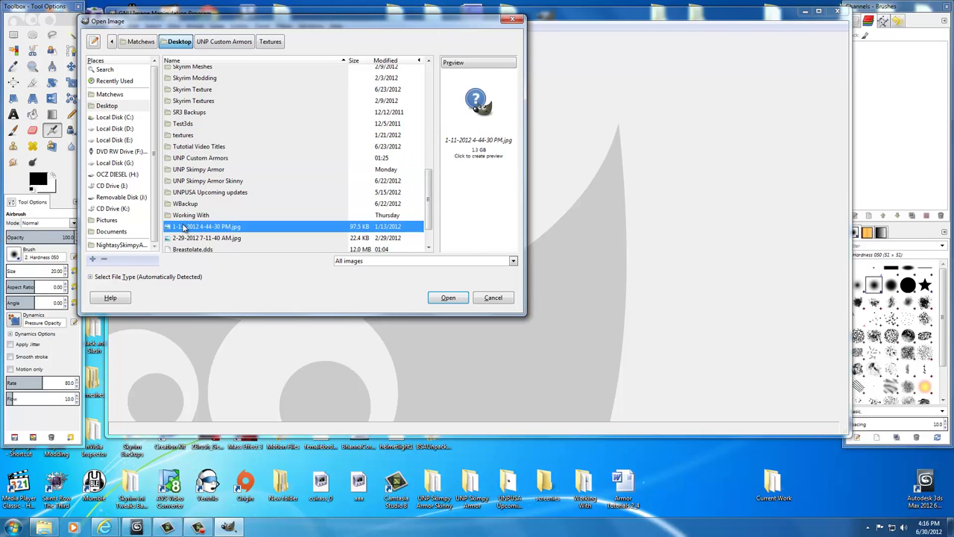
pyautogui.scroll(-2, 186, 224)
pyautogui.click(191, 213)
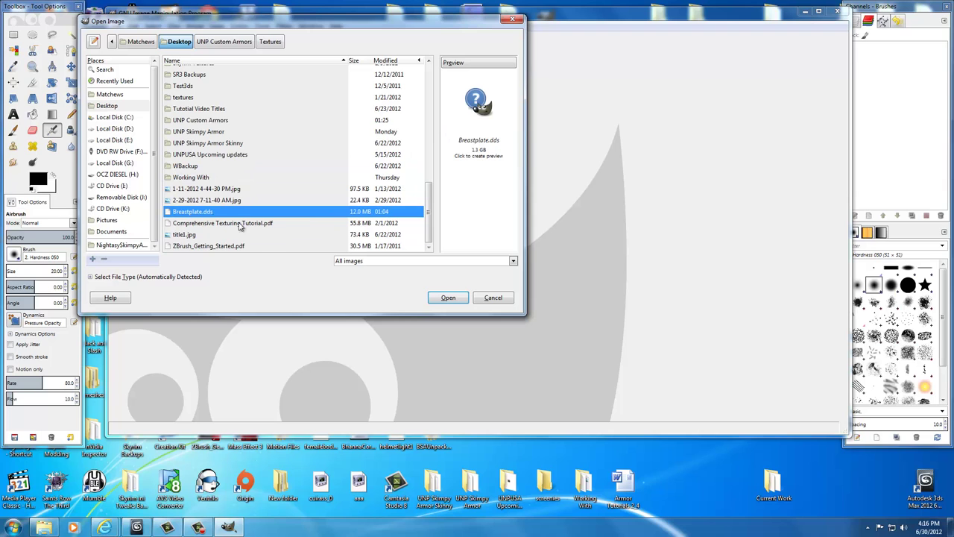
pyautogui.click(448, 297)
pyautogui.click(186, 113)
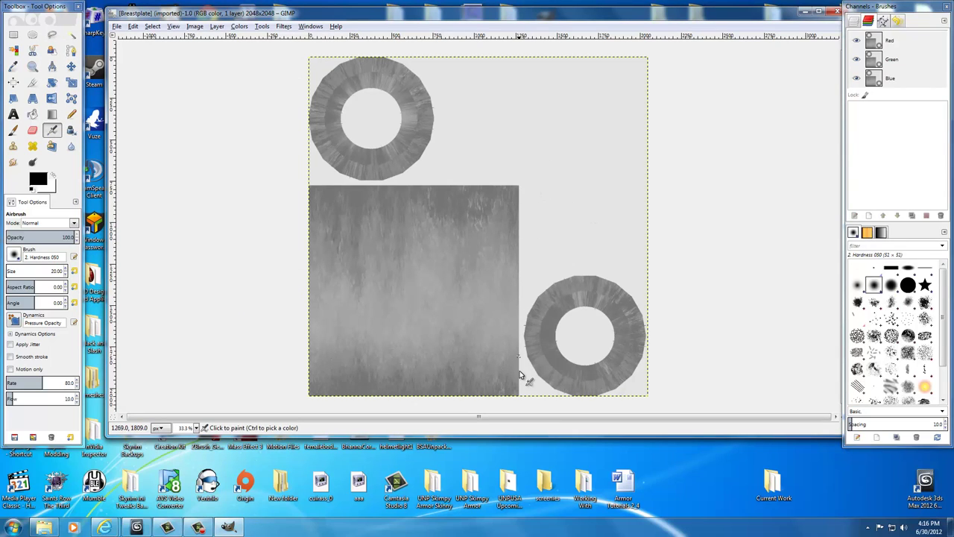
# - Bucket-fill the light background, its upper-left corner and the centres of both rings with black (000000)
pyautogui.click(33, 116)
pyautogui.click(40, 178)
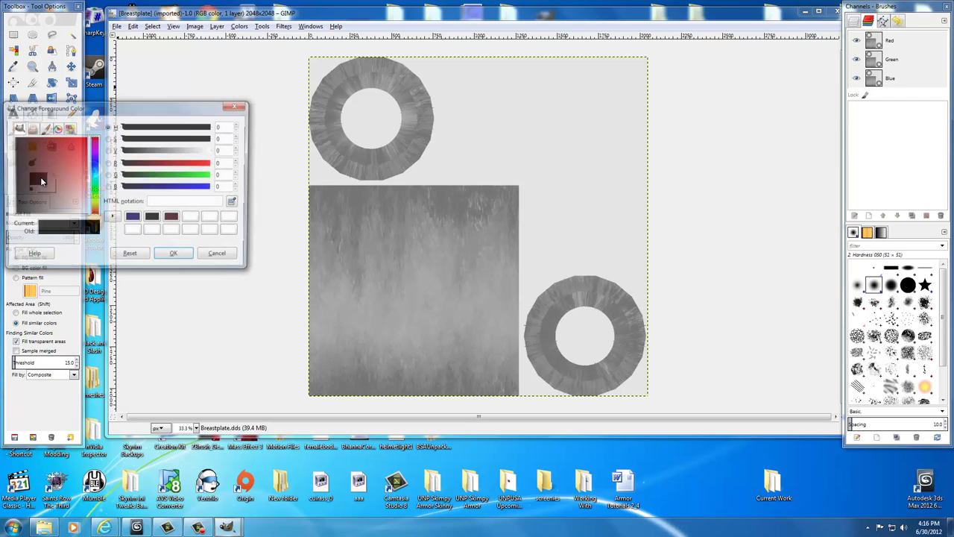
pyautogui.click(13, 138)
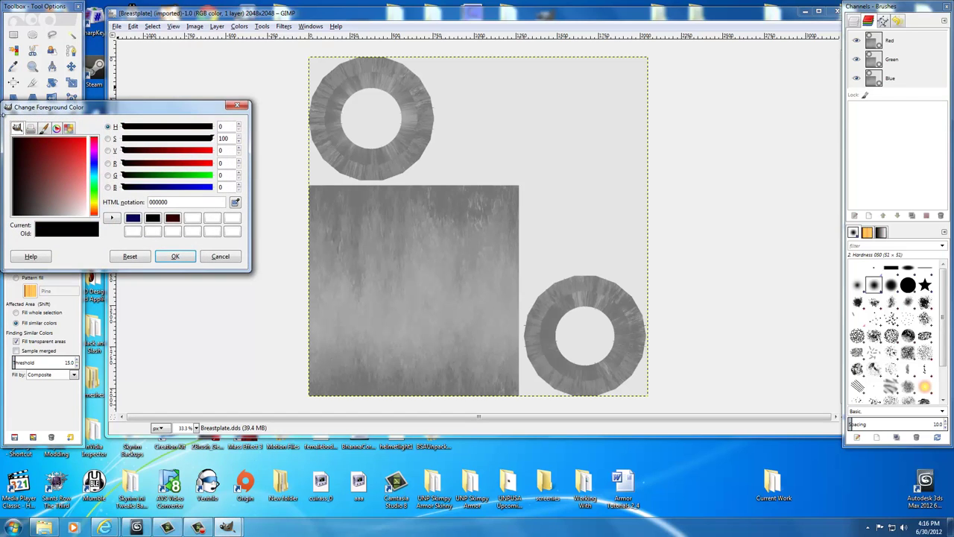
pyautogui.click(176, 256)
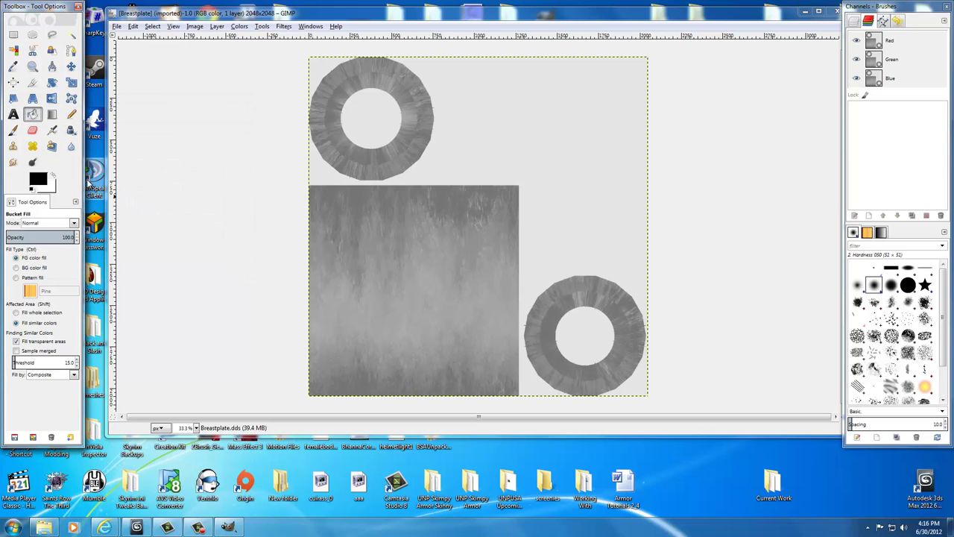
pyautogui.click(479, 140)
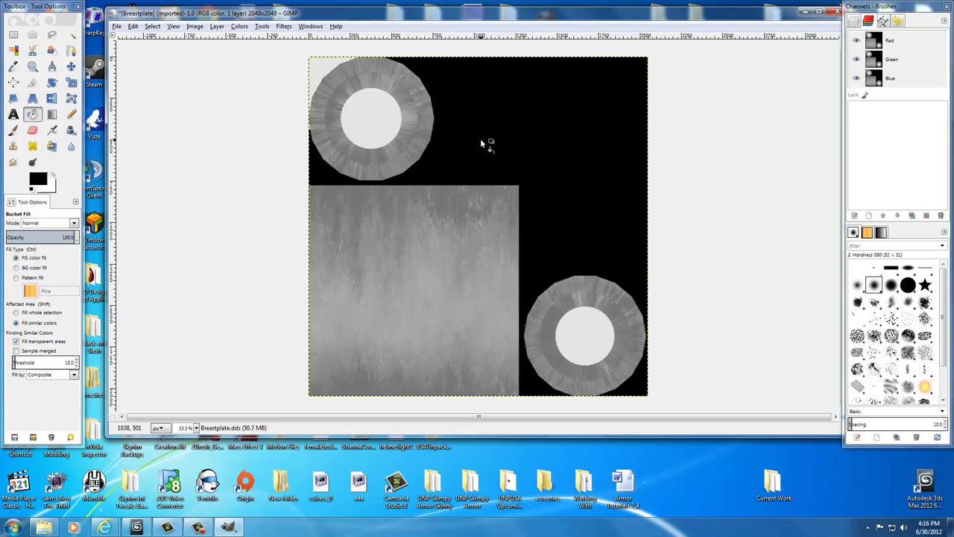
pyautogui.click(358, 114)
pyautogui.click(319, 78)
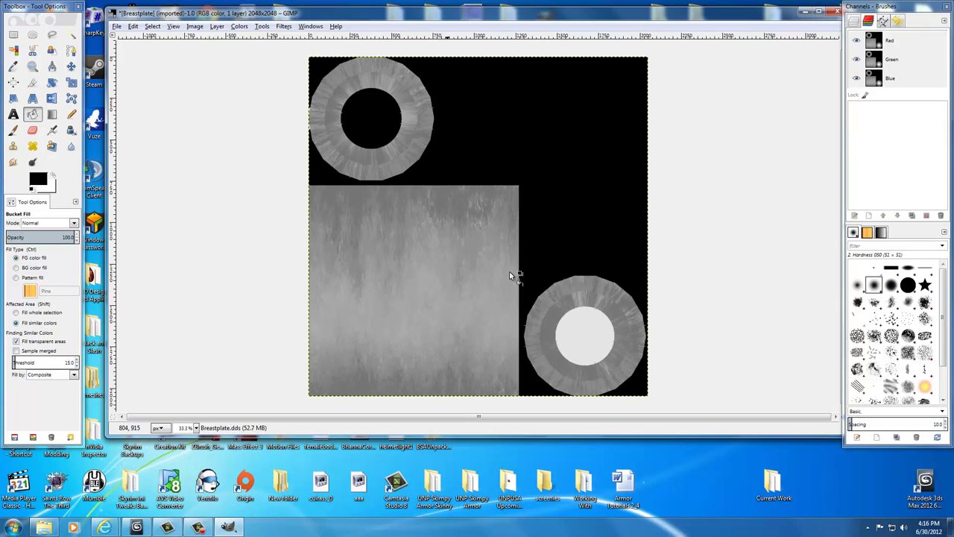
pyautogui.click(587, 334)
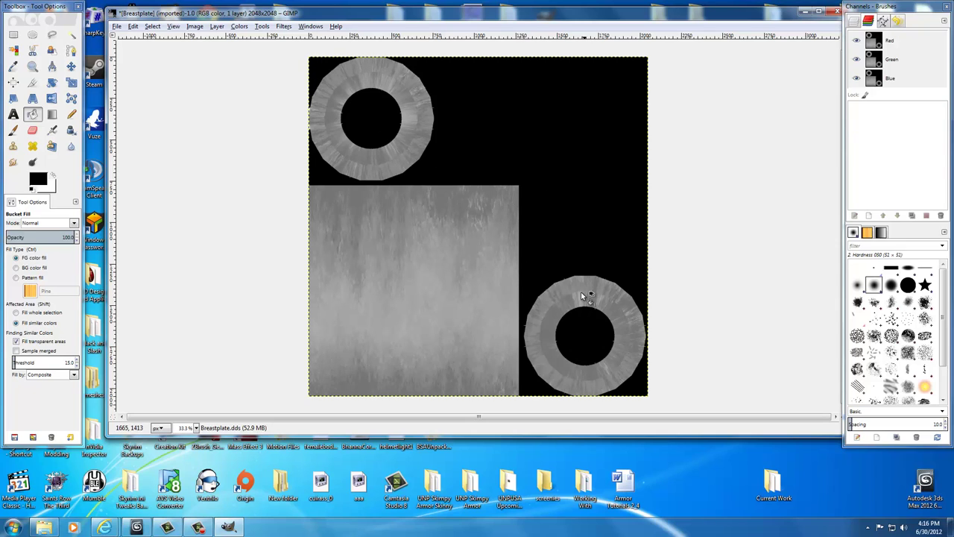
# - Darken the texture with Brightness-Contrast, using brightness -78 and contrast 50
pyautogui.click(240, 26)
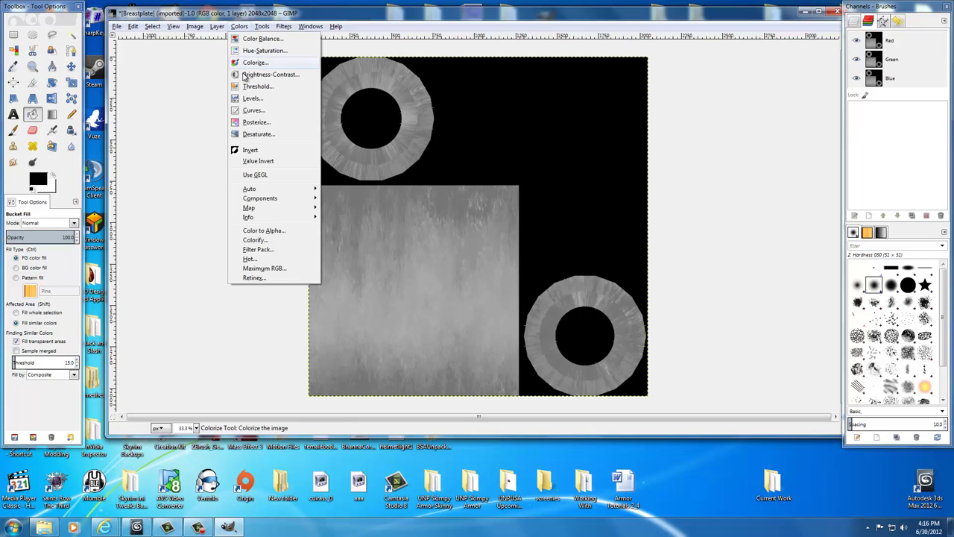
pyautogui.click(246, 75)
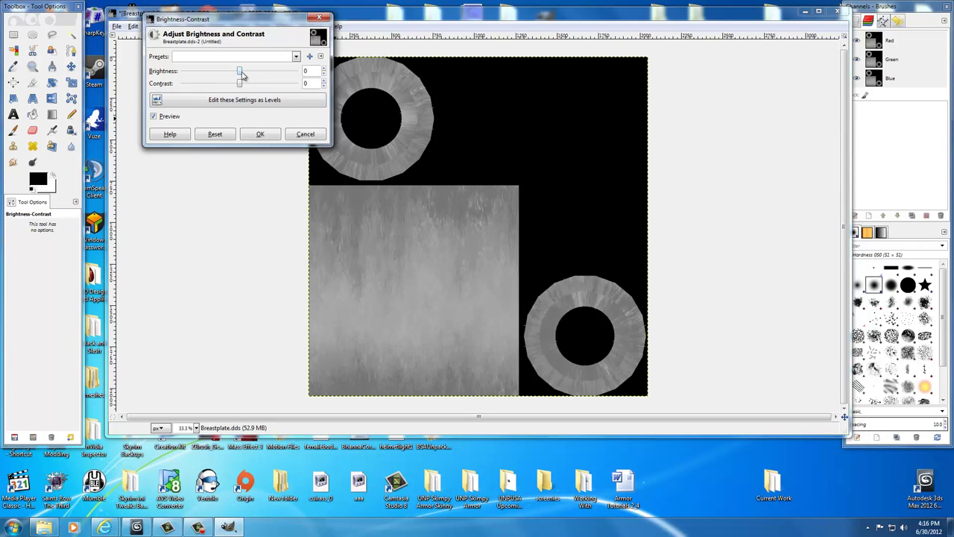
pyautogui.moveTo(240, 72); pyautogui.dragTo(263, 86)
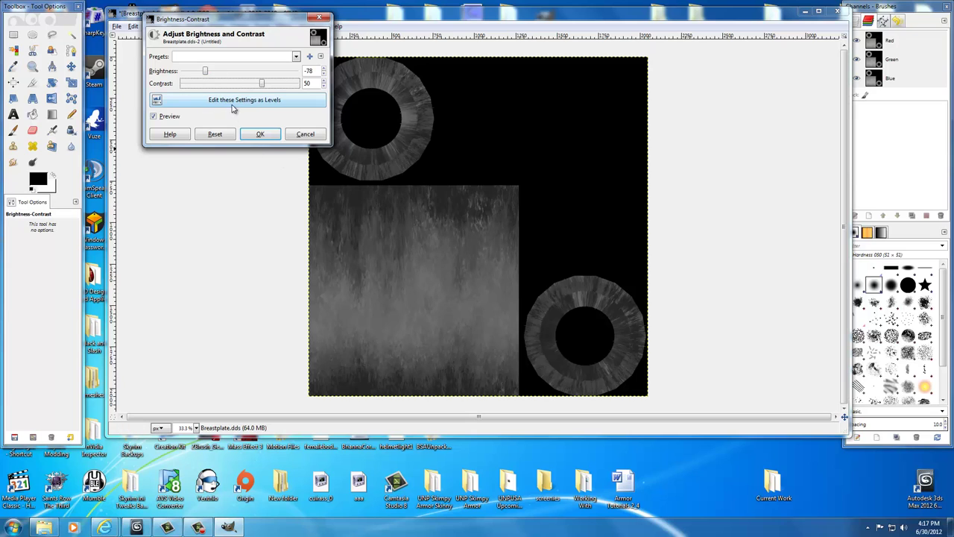
pyautogui.click(260, 135)
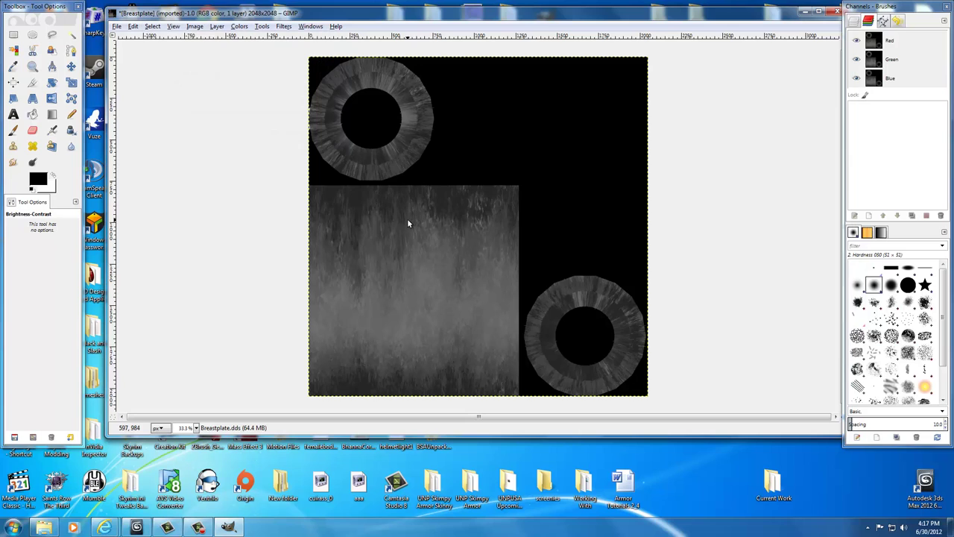
# - Start exporting the texture to Desktop > UNP Custom Armors > Textures as Breastplate.dds, replacing the existing file
pyautogui.click(116, 26)
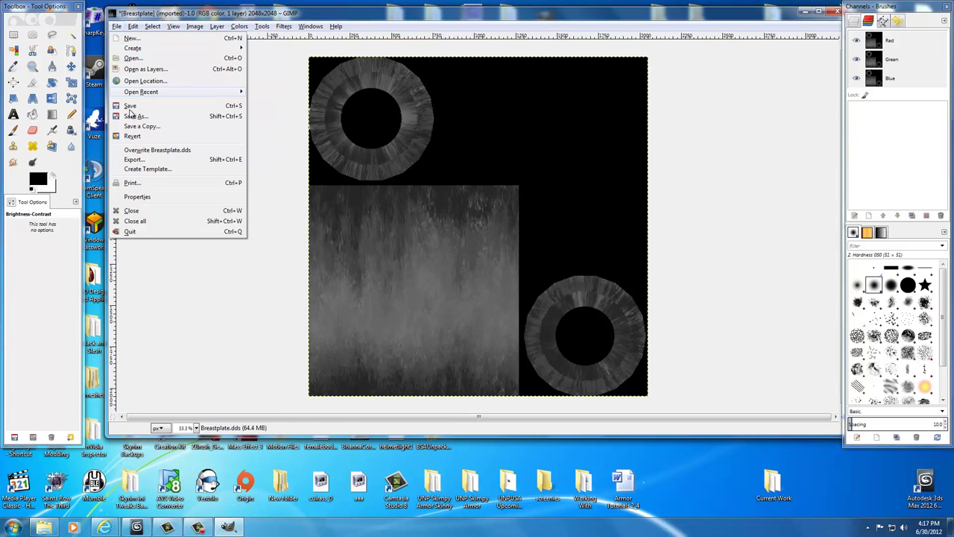
pyautogui.click(133, 160)
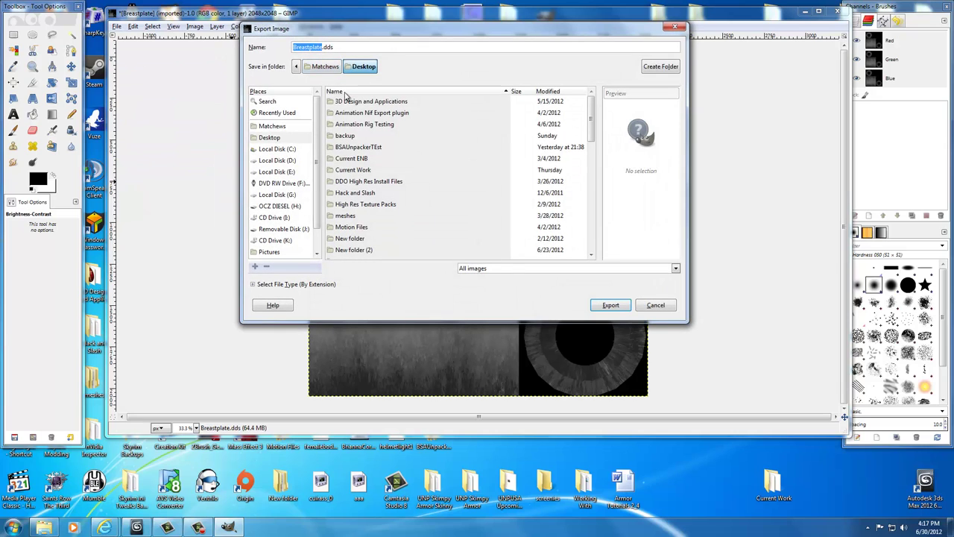
pyautogui.click(362, 239)
pyautogui.scroll(-10, 363, 240)
pyautogui.scroll(-2, 360, 243)
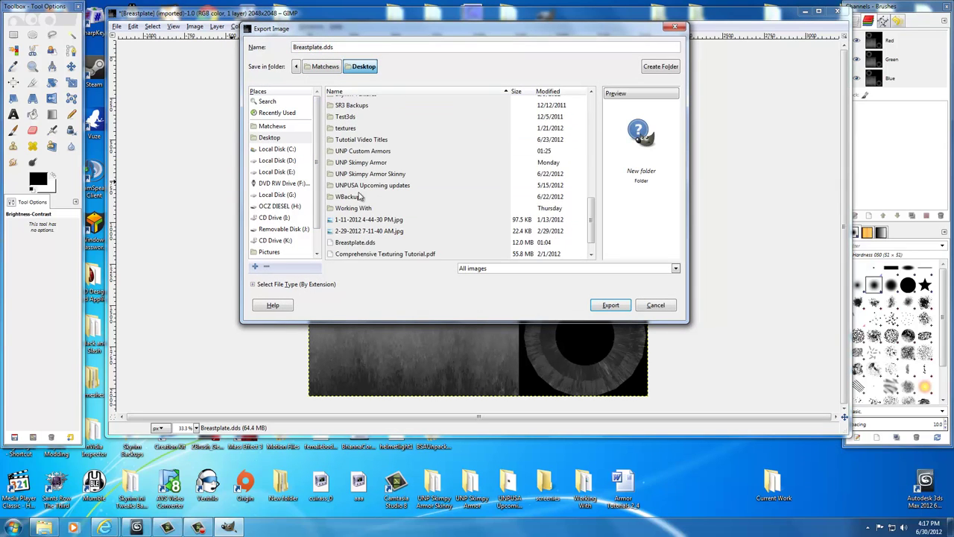
pyautogui.doubleClick(354, 153)
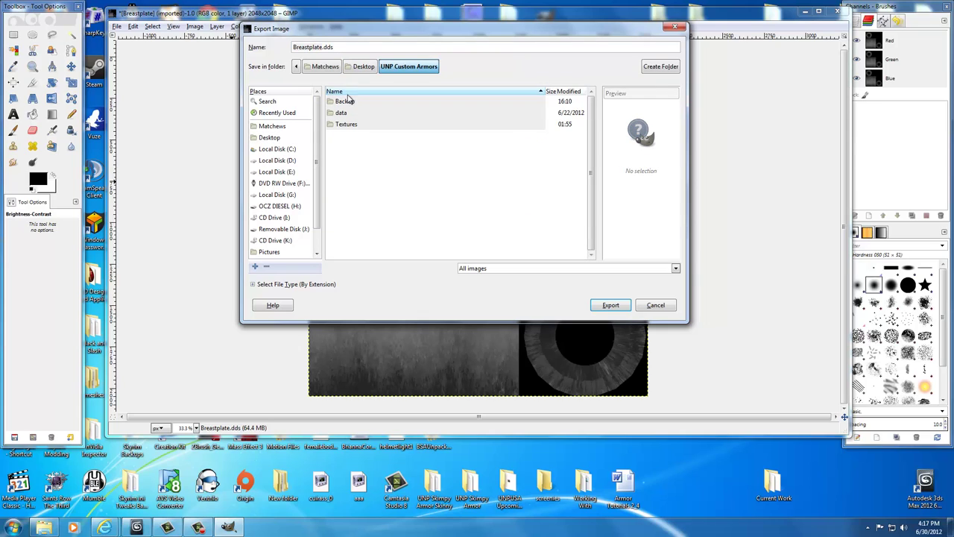
pyautogui.doubleClick(348, 124)
pyautogui.click(350, 147)
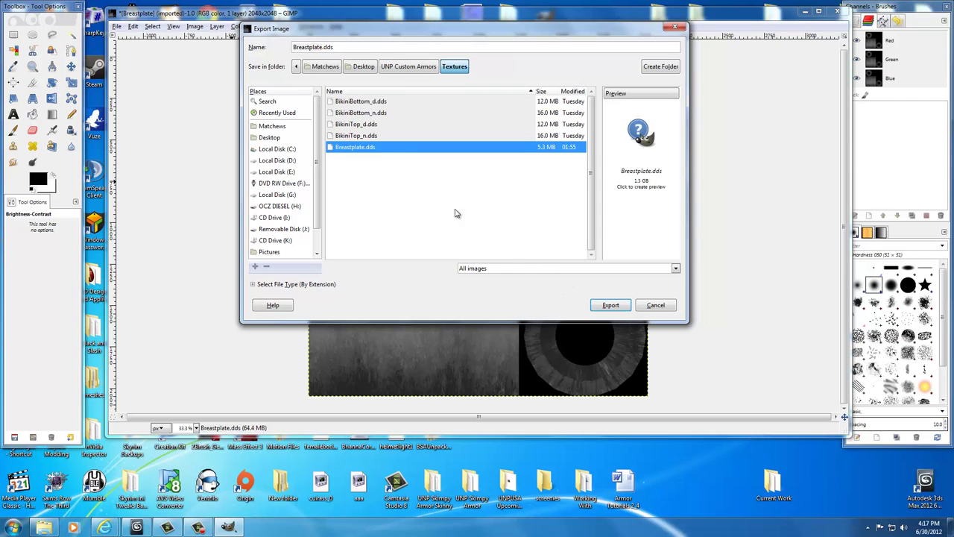
pyautogui.click(611, 305)
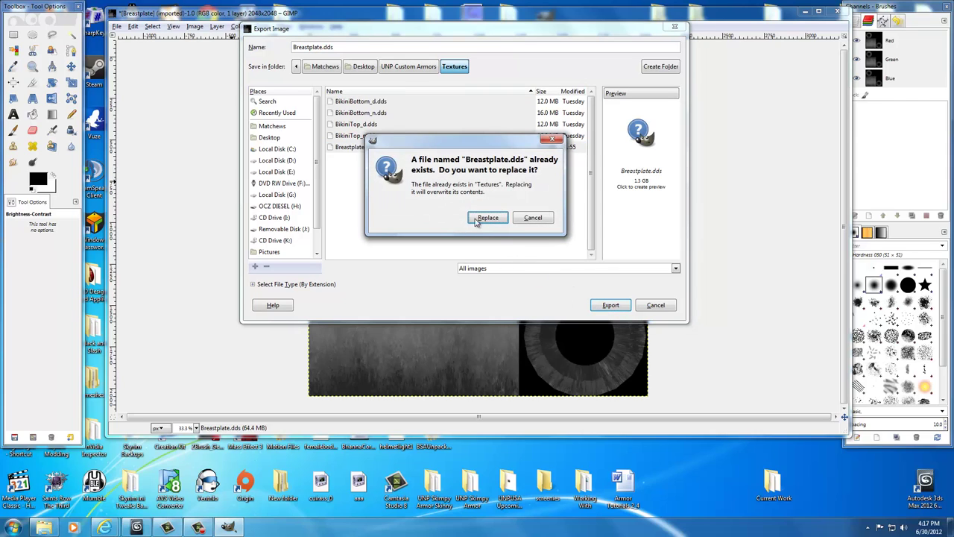
pyautogui.click(489, 218)
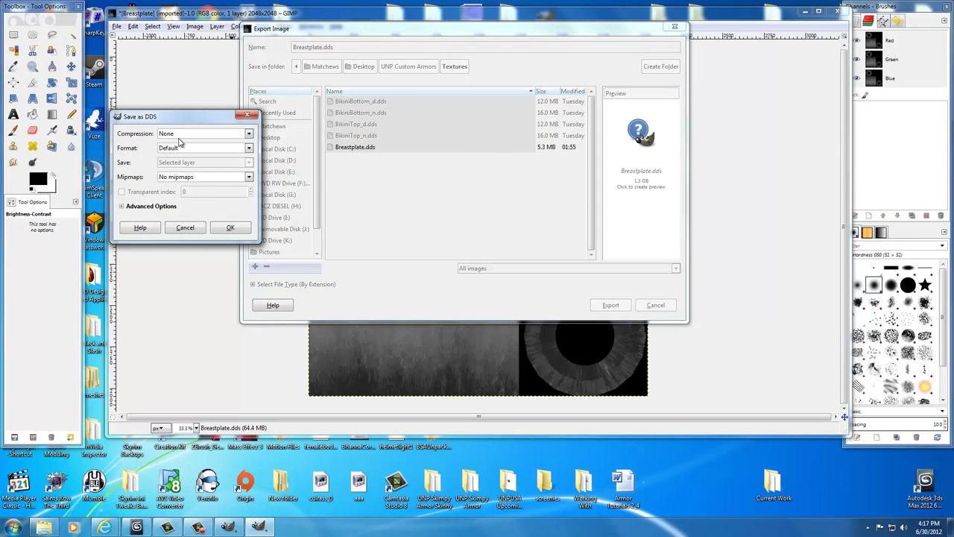
# - Review the DDS export options with compression None, format RGB8 and a mipmaps choice, and cancel the export
pyautogui.click(248, 135)
pyautogui.click(241, 137)
pyautogui.click(248, 147)
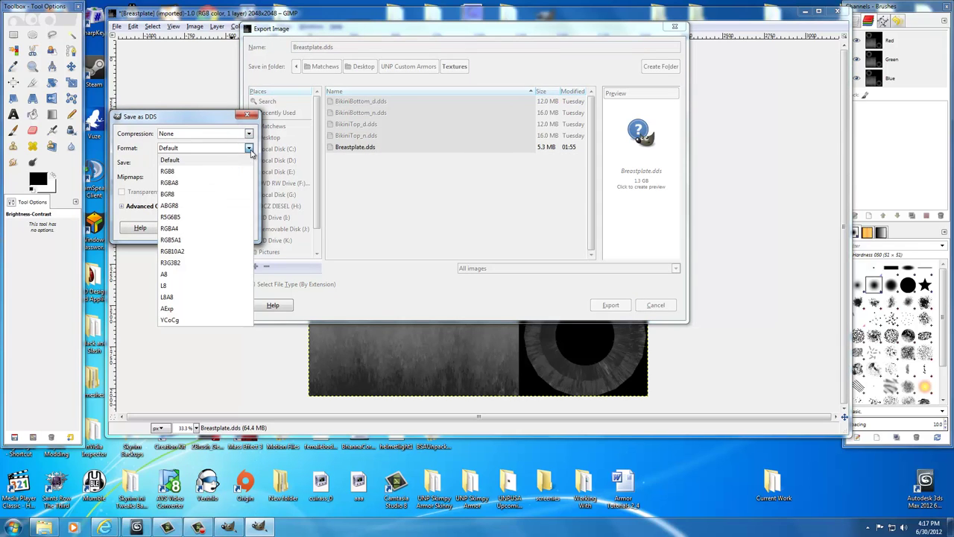
pyautogui.click(178, 171)
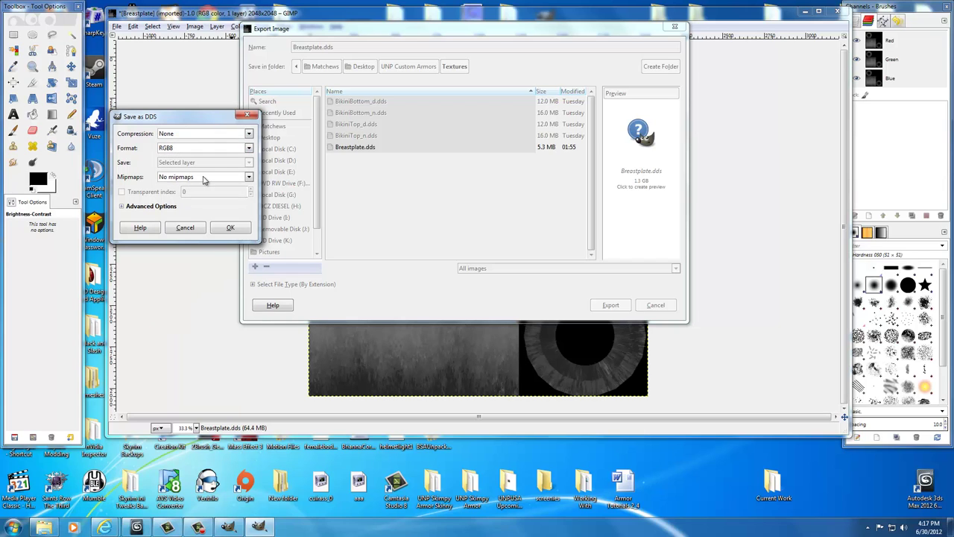
pyautogui.click(250, 178)
pyautogui.click(191, 201)
pyautogui.click(248, 117)
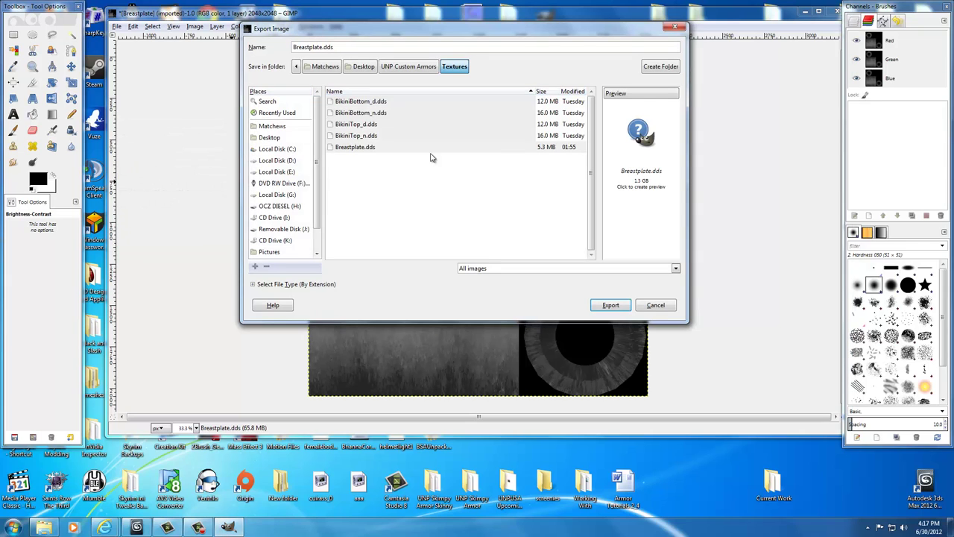
pyautogui.click(673, 30)
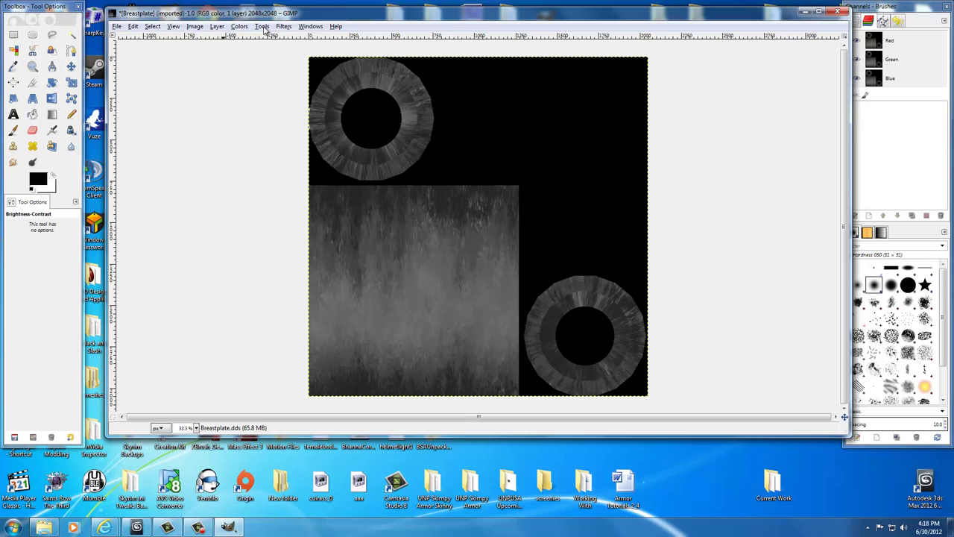
# - Desaturate the breastplate texture with the shade of gray based on Lightness
pyautogui.click(217, 26)
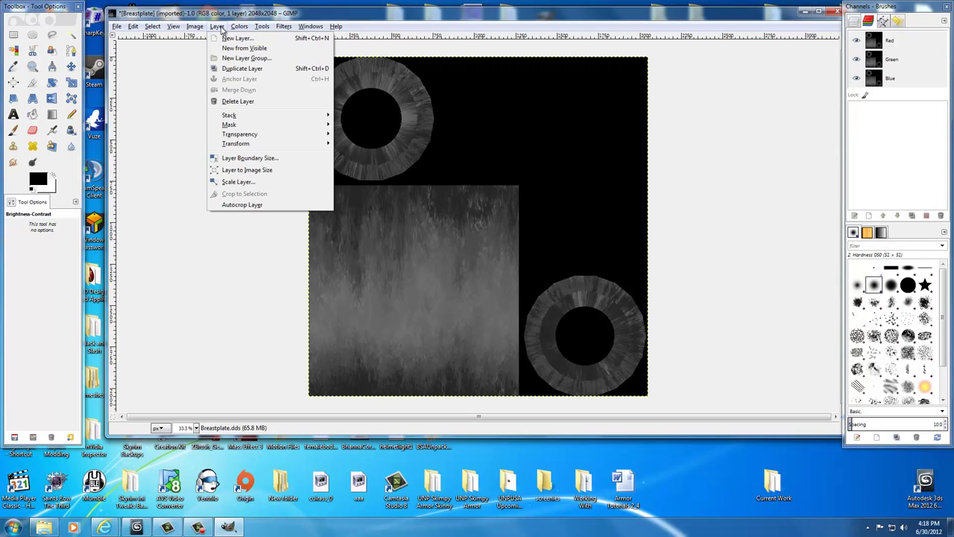
pyautogui.moveTo(241, 30)
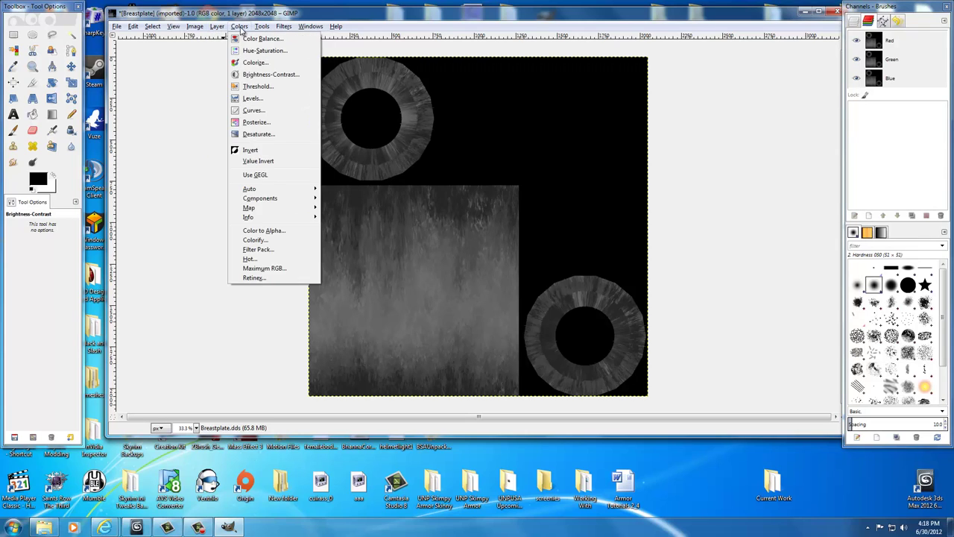
pyautogui.click(253, 134)
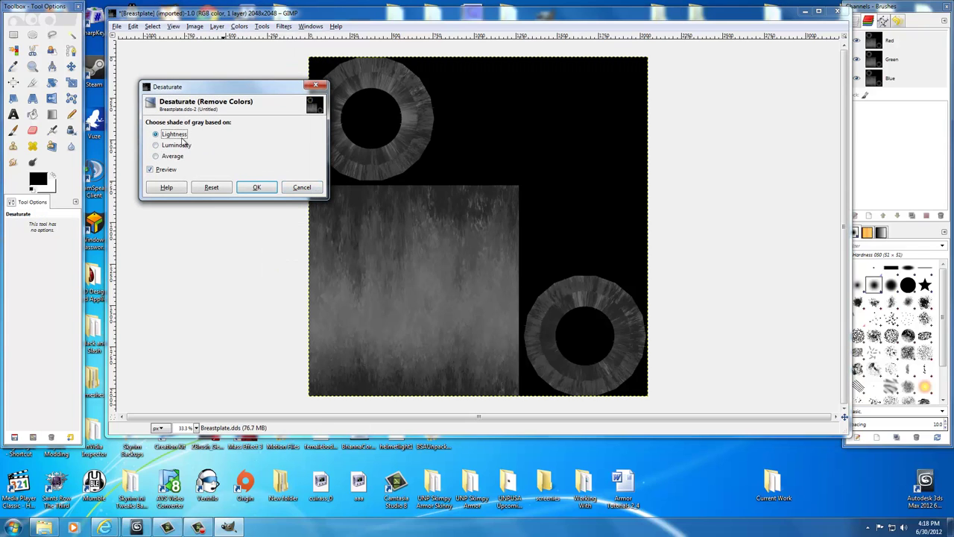
pyautogui.click(257, 187)
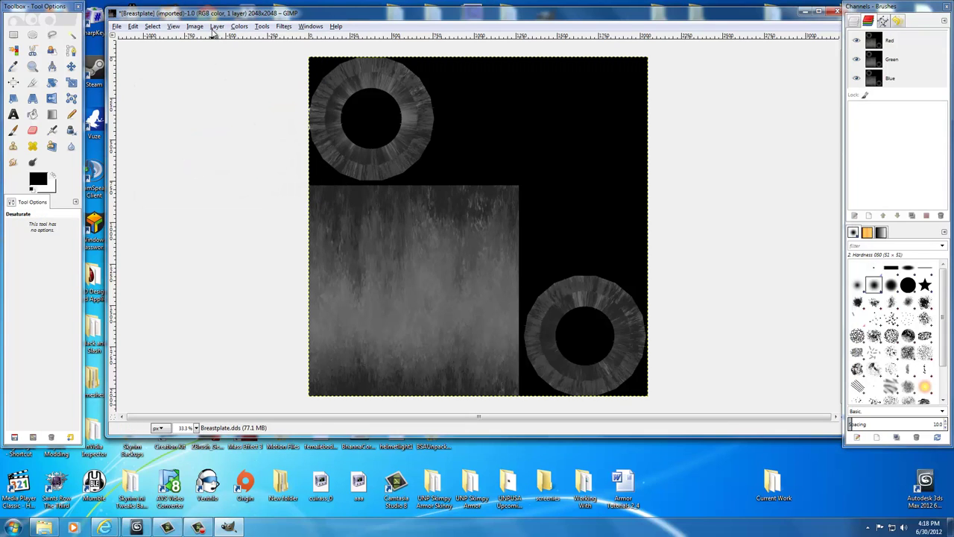
# - Boost the texture's contrast with Levels, setting the Value channel's input gamma to 0.31 and white point to 101
pyautogui.click(233, 28)
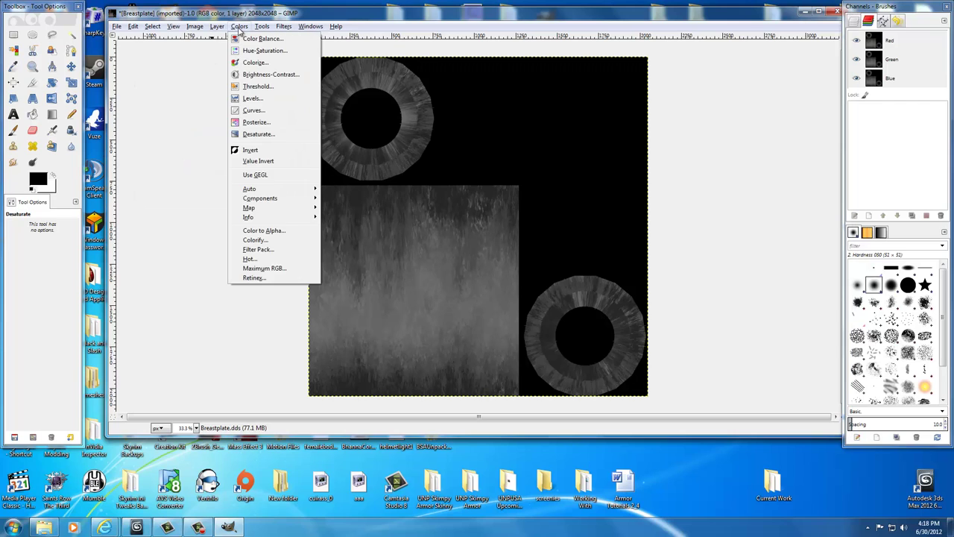
pyautogui.click(252, 98)
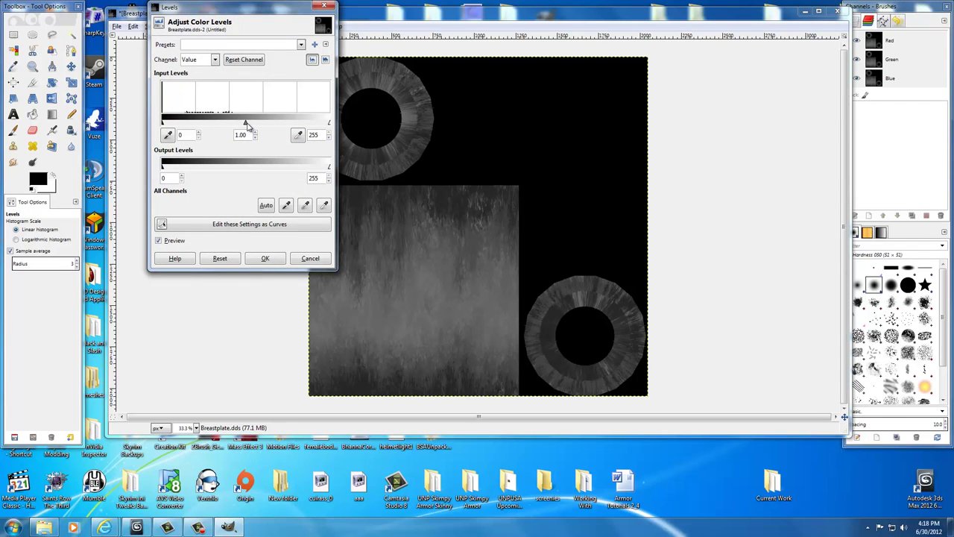
pyautogui.moveTo(246, 124); pyautogui.dragTo(315, 129)
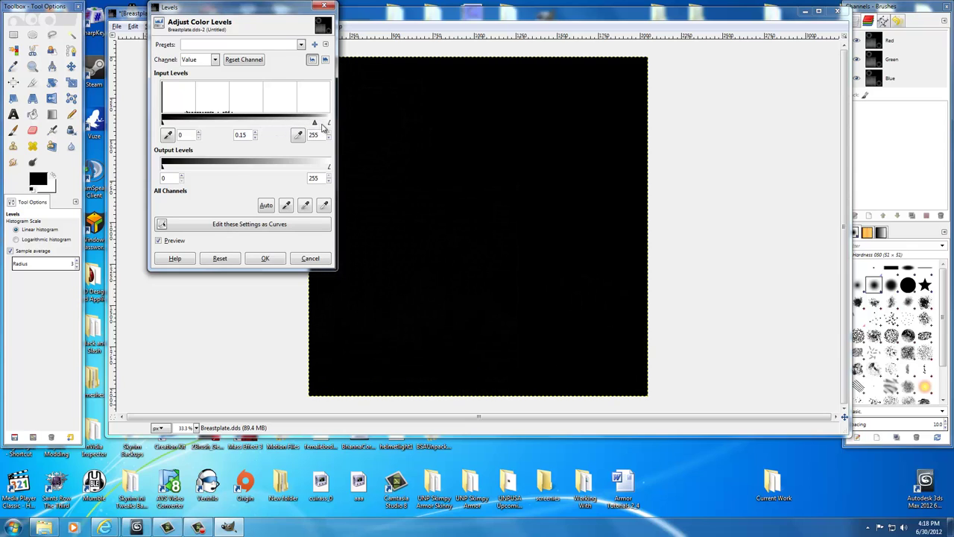
pyautogui.moveTo(330, 126); pyautogui.dragTo(210, 126)
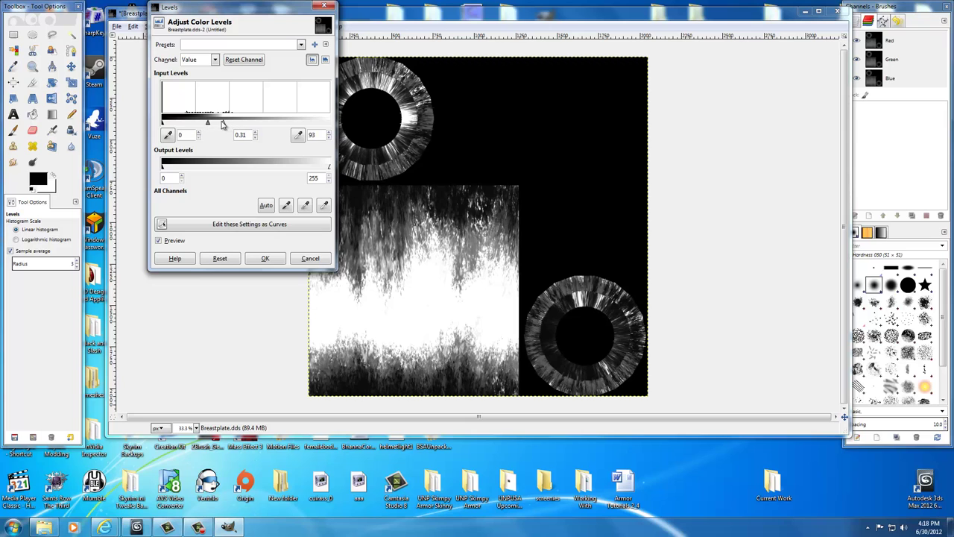
pyautogui.moveTo(223, 127); pyautogui.dragTo(230, 128)
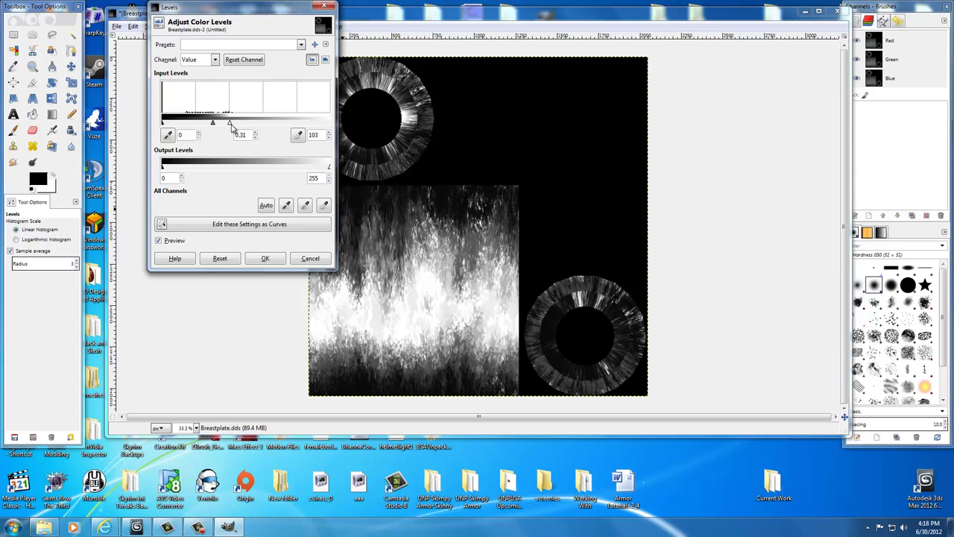
pyautogui.moveTo(231, 125)
pyautogui.mouseDown()
pyautogui.moveTo(180, 125)
pyautogui.moveTo(229, 132)
pyautogui.mouseUp()
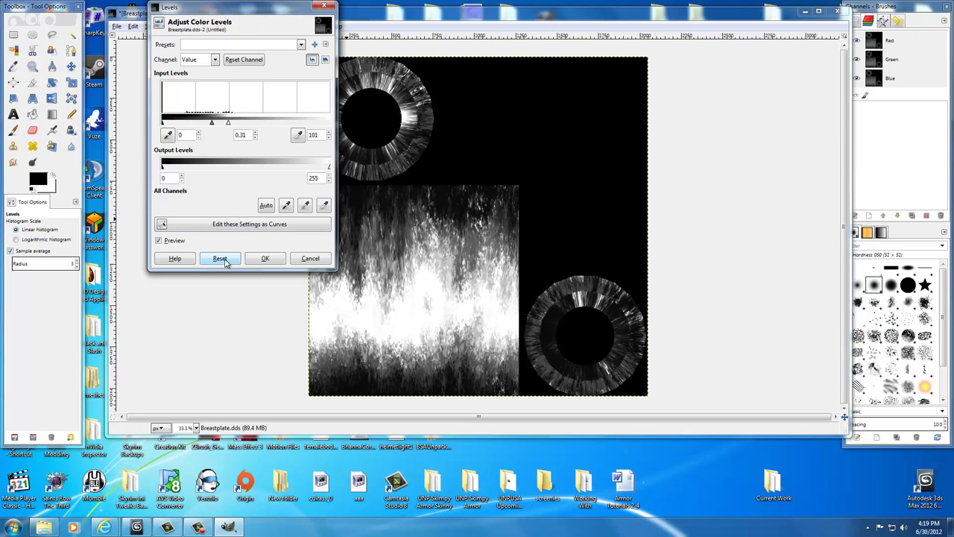
pyautogui.click(262, 258)
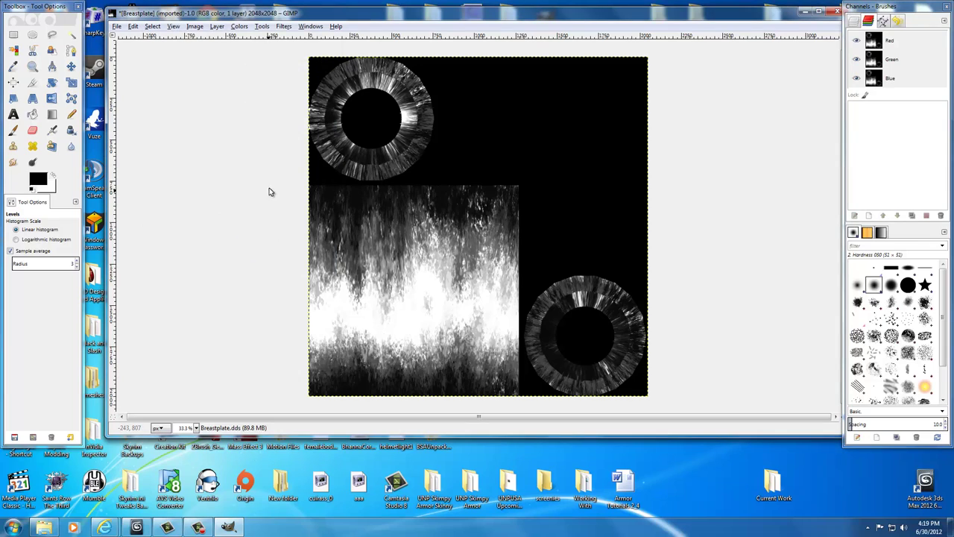
# - Convert the texture to a normal map with the Normalmap filter, using filter 9x9, Wrap enabled and an increased scale
pyautogui.rightClick(427, 184)
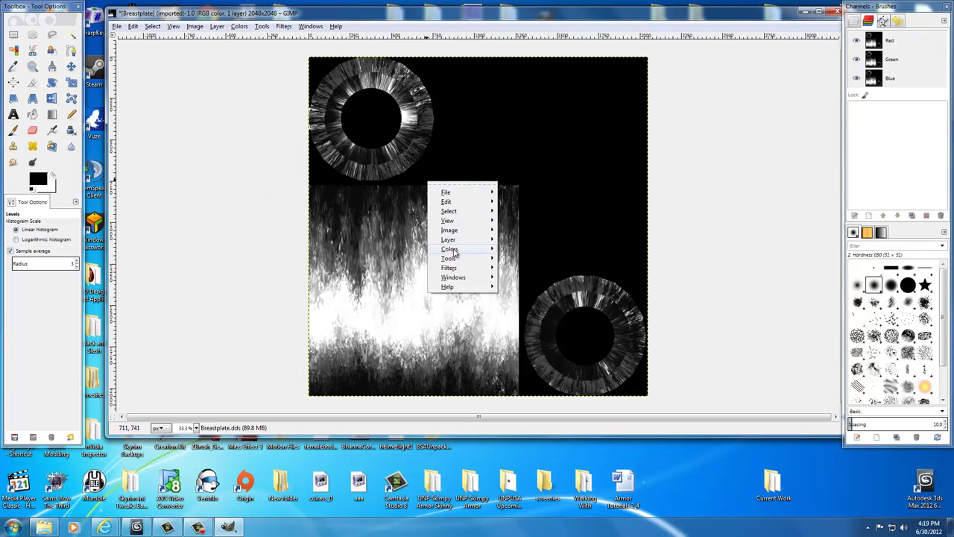
pyautogui.moveTo(455, 270)
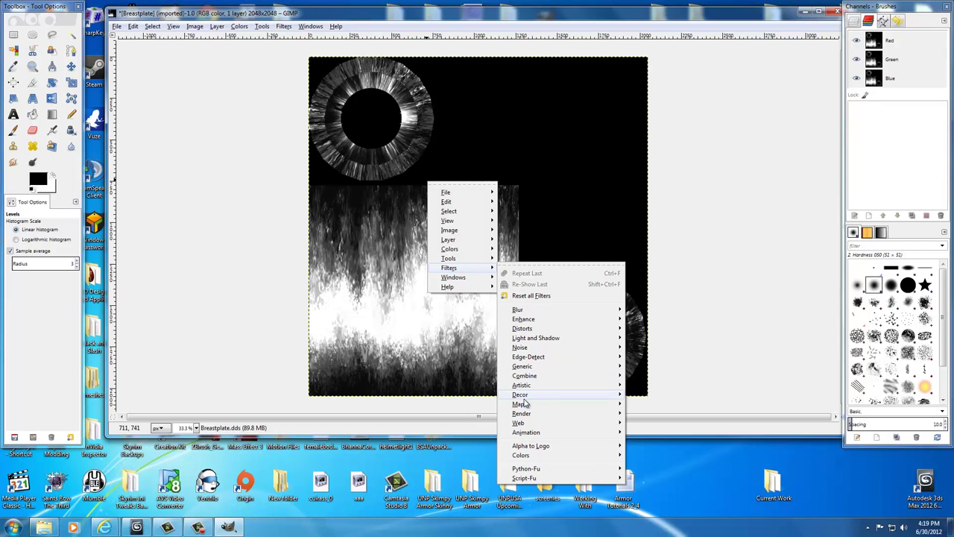
pyautogui.moveTo(526, 403)
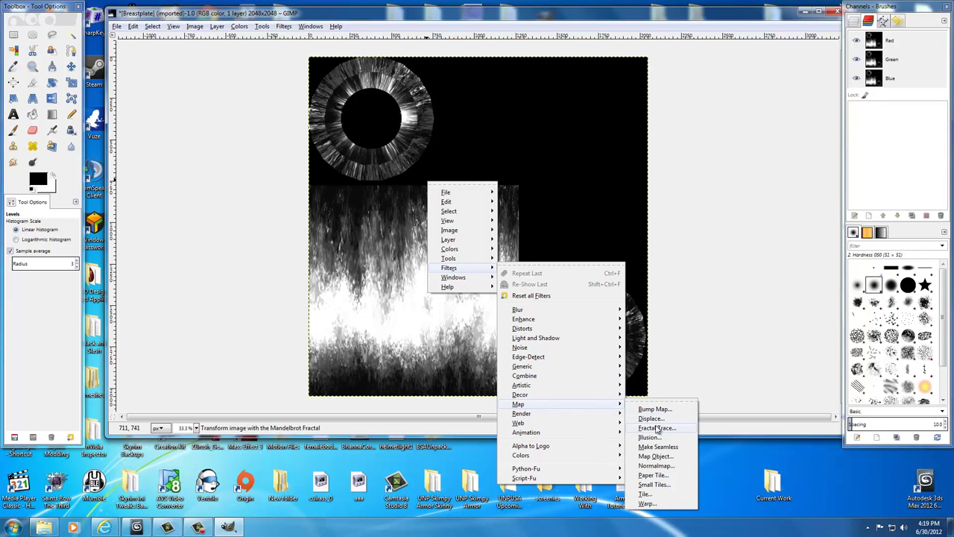
pyautogui.click(653, 465)
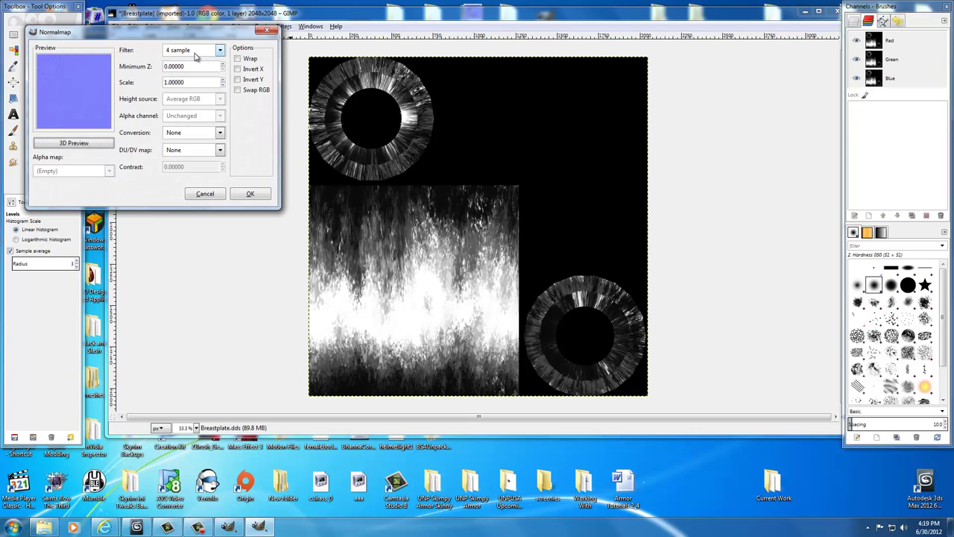
pyautogui.click(221, 50)
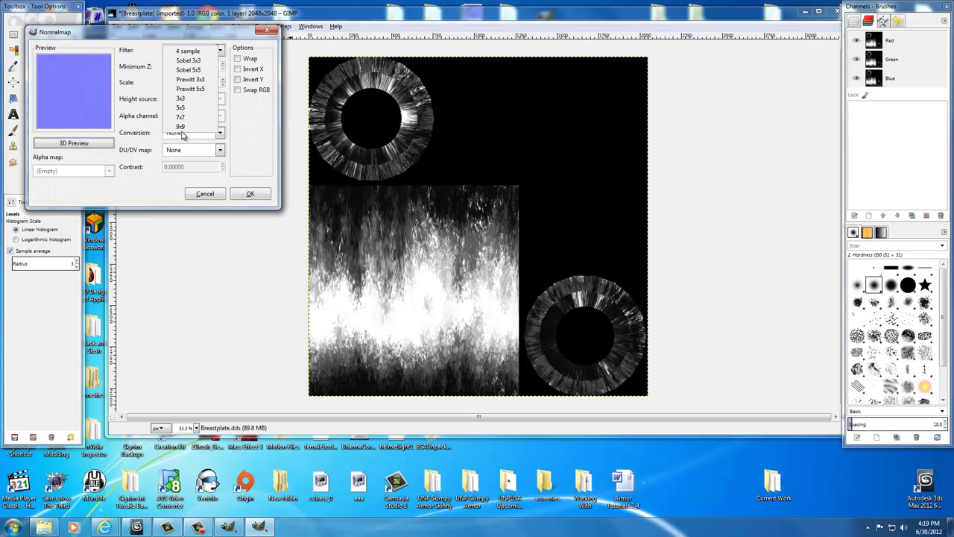
pyautogui.click(182, 128)
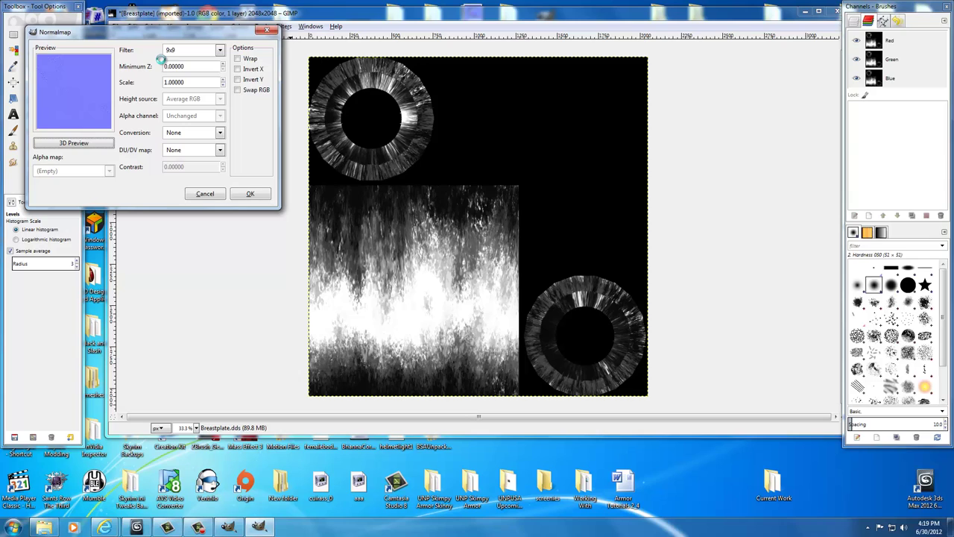
pyautogui.click(237, 59)
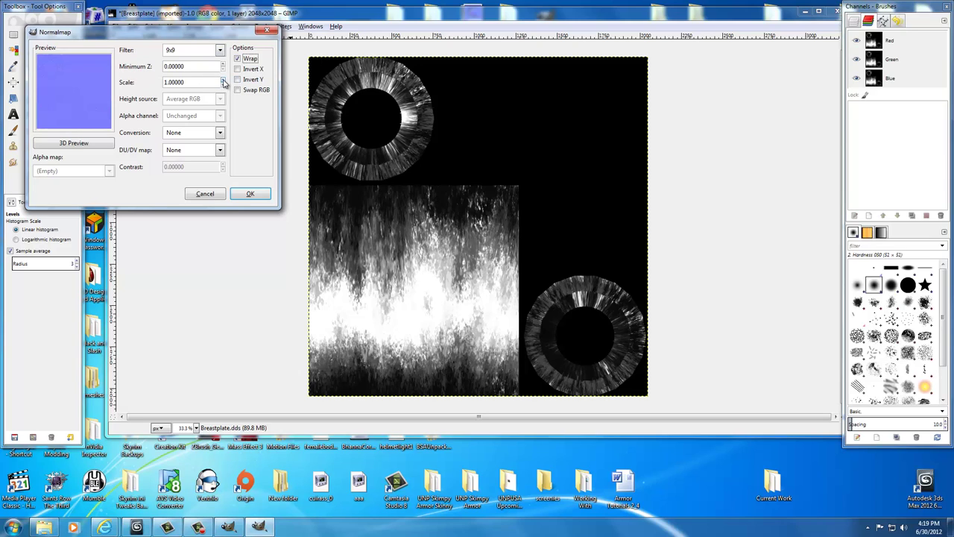
pyautogui.doubleClick(223, 79)
pyautogui.click(223, 80)
pyautogui.click(252, 195)
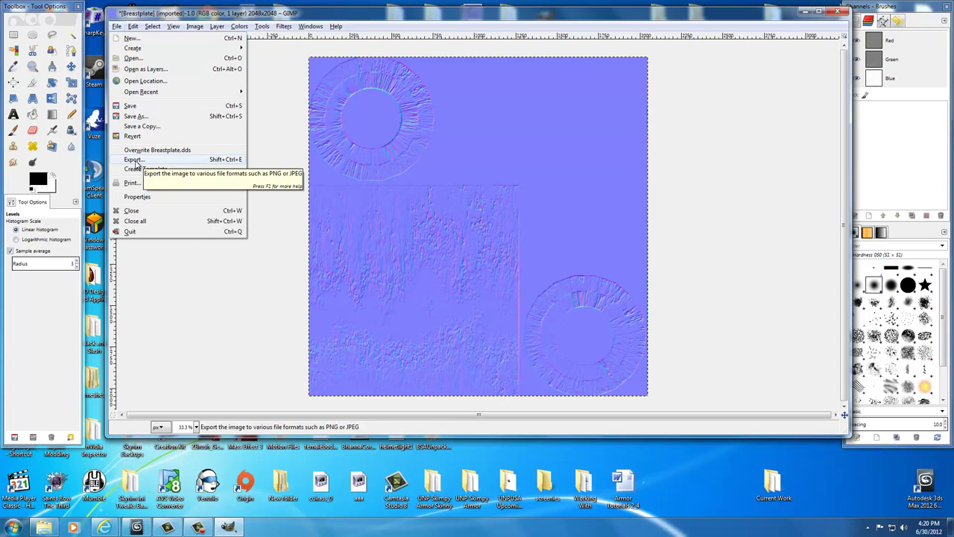
# - Start exporting the normal map to Desktop > UNP Custom Armors > Textures as Breastplate_n.dds
pyautogui.click(137, 161)
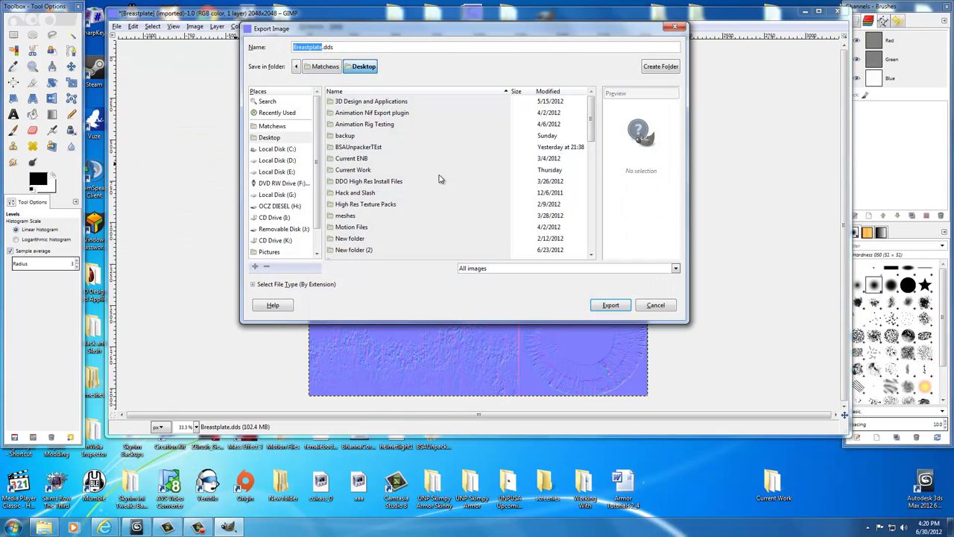
pyautogui.moveTo(587, 127); pyautogui.dragTo(591, 227)
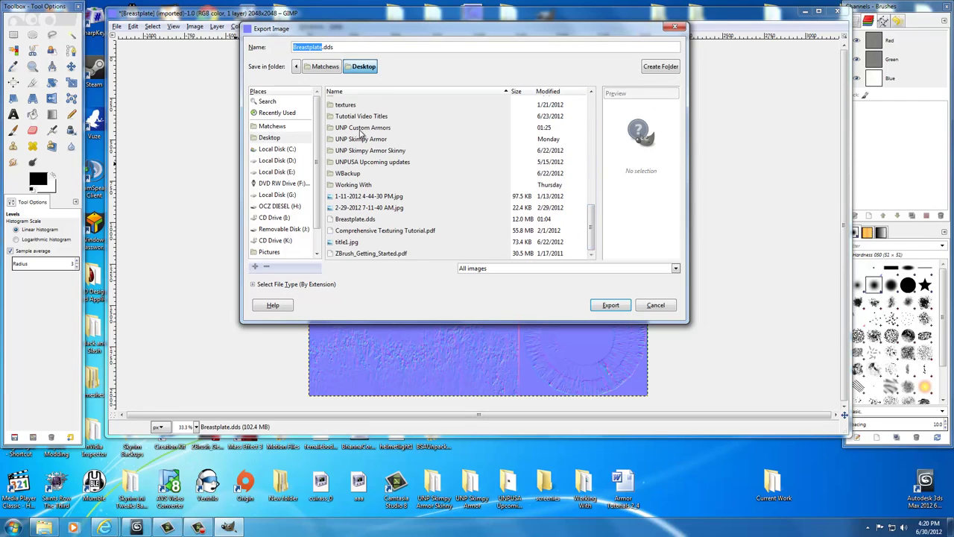
pyautogui.doubleClick(361, 133)
pyautogui.doubleClick(353, 125)
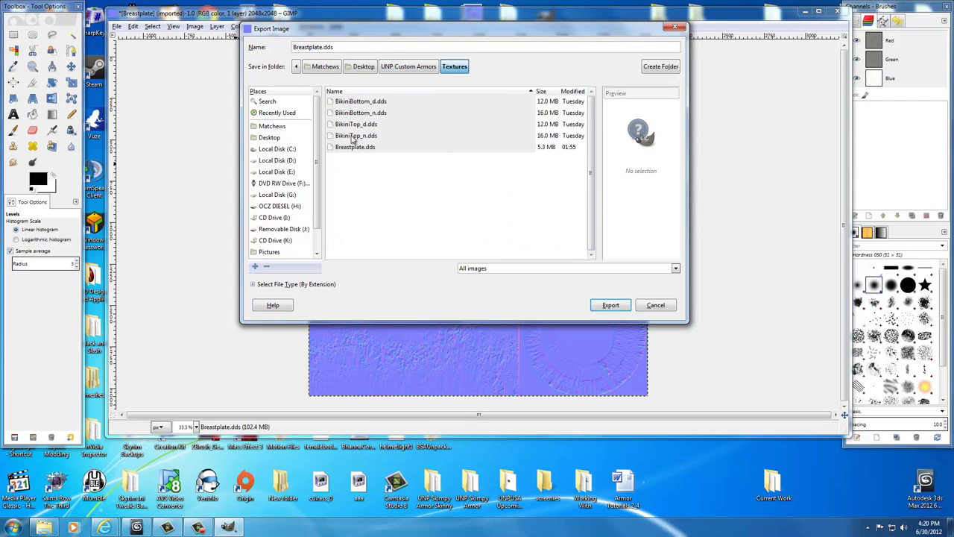
pyautogui.click(352, 147)
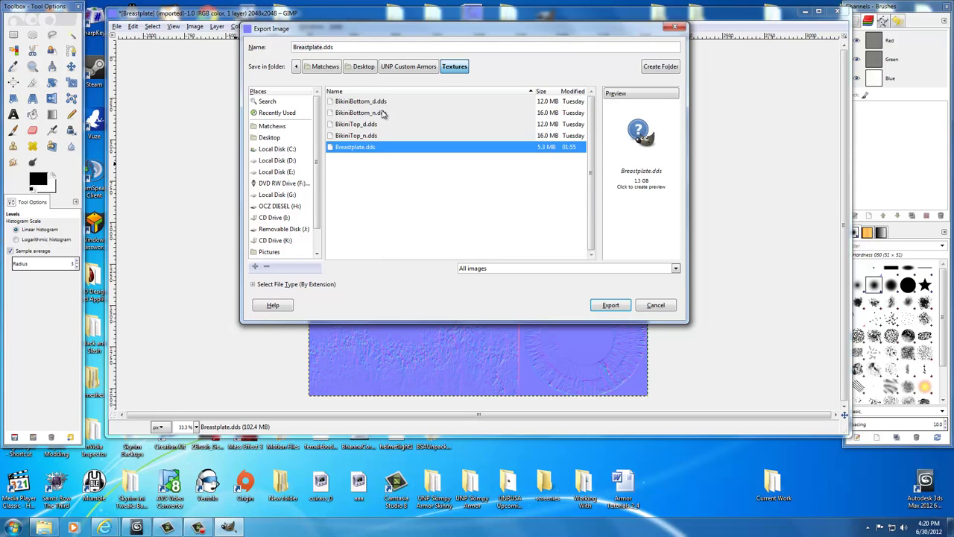
pyautogui.tripleClick(321, 46)
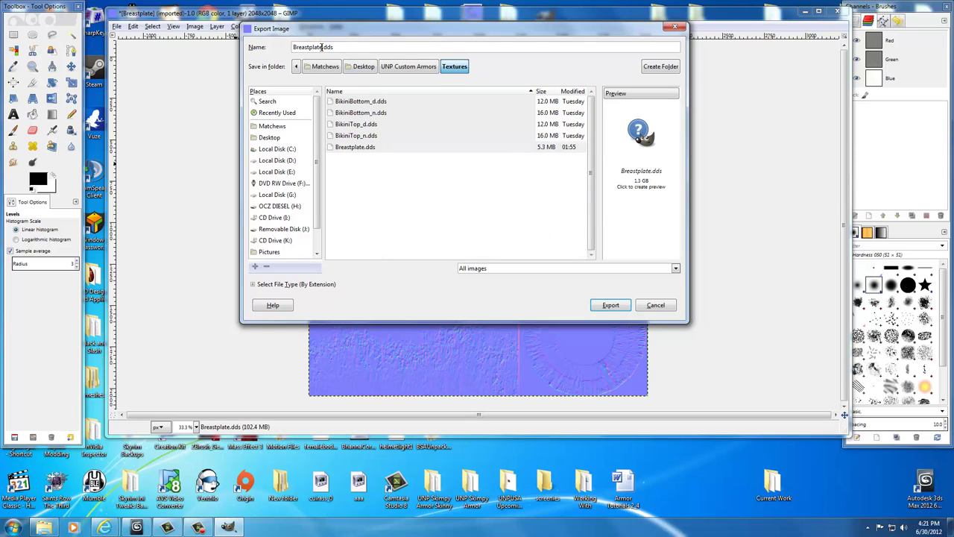
pyautogui.click(319, 48)
pyautogui.write('_n')
pyautogui.click(610, 306)
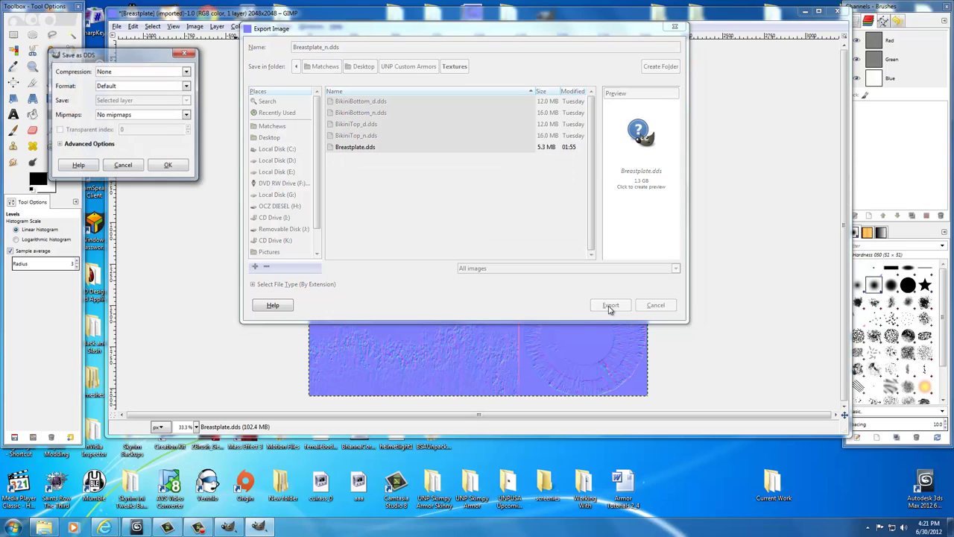
# - Complete the DDS export with compression None, format RGB8 and mipmaps generated
pyautogui.click(187, 87)
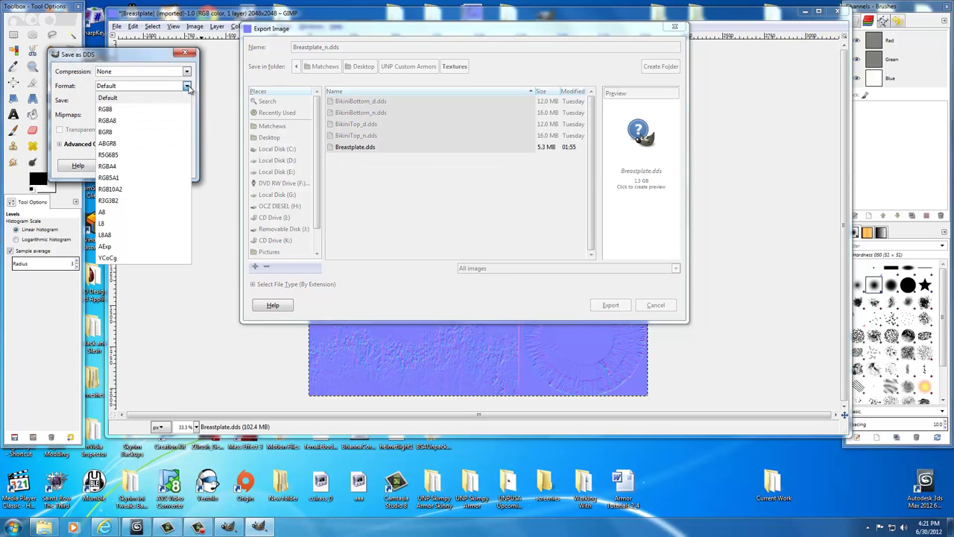
pyautogui.click(131, 110)
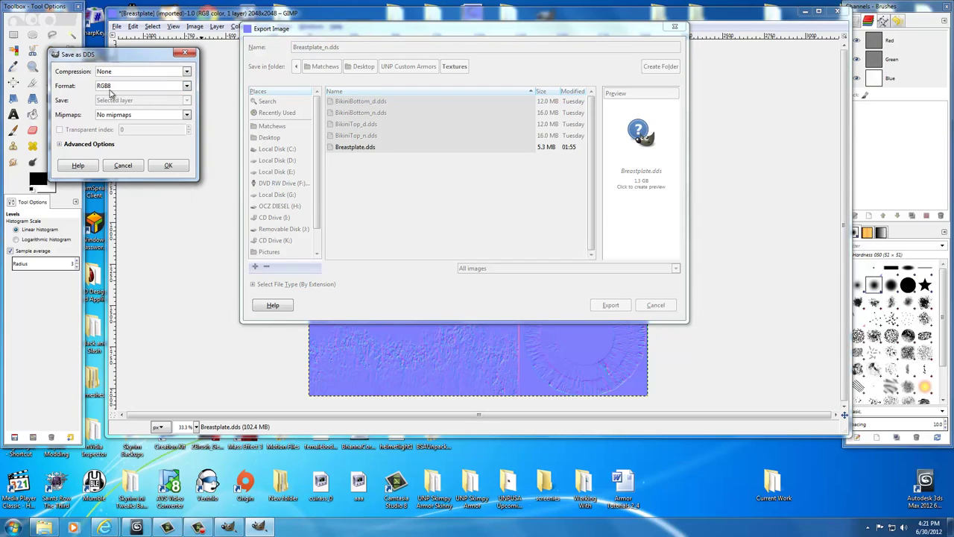
pyautogui.click(187, 115)
pyautogui.click(124, 130)
pyautogui.click(160, 167)
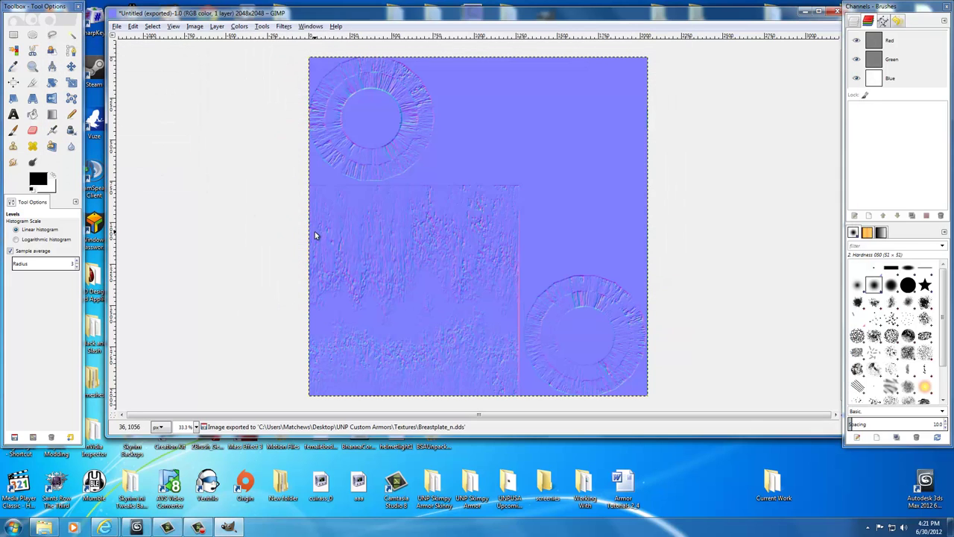
# - Quit GIMP, discarding the unsaved changes to the image
pyautogui.click(120, 28)
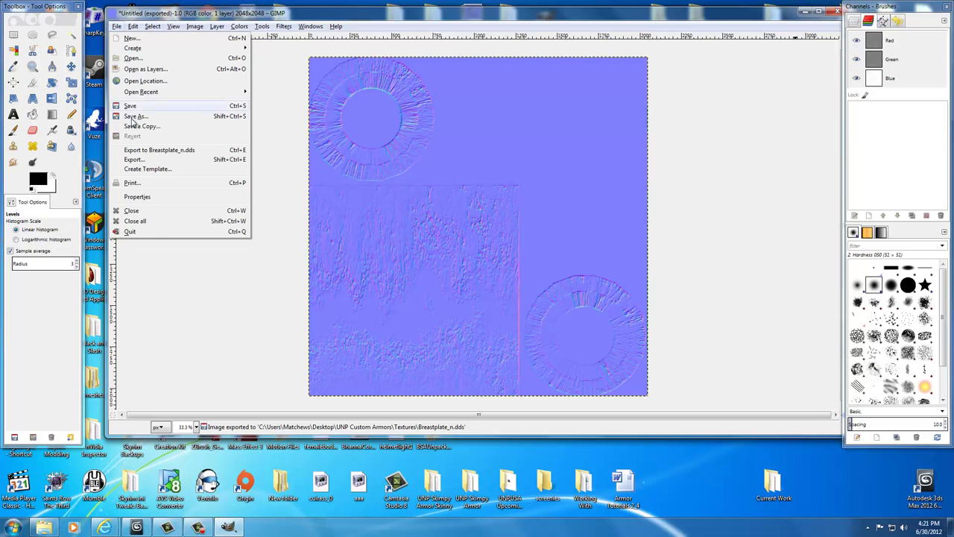
pyautogui.click(132, 231)
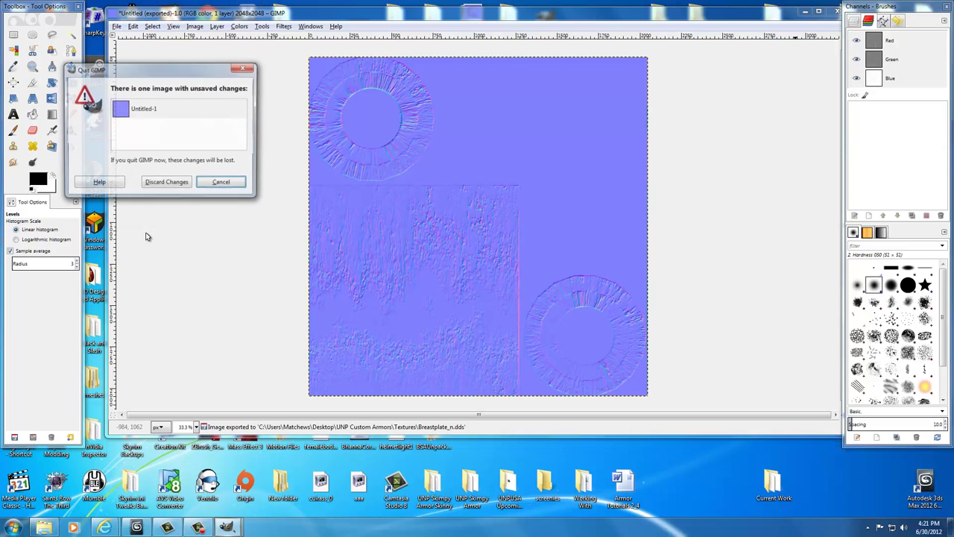
pyautogui.click(173, 183)
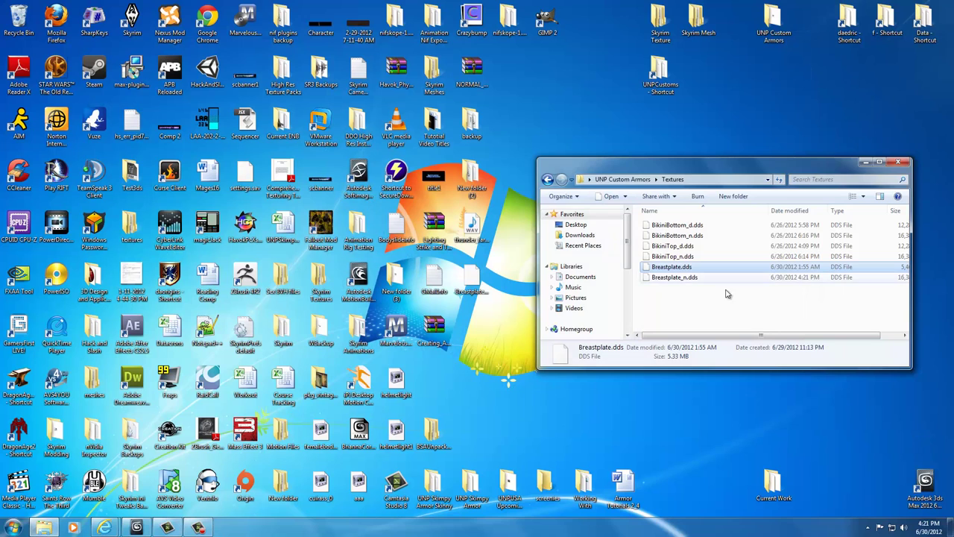
# - Rename Breastplate.dds in the UNP Custom Armors Textures folder to Breastplate_d.dds
pyautogui.rightClick(673, 272)
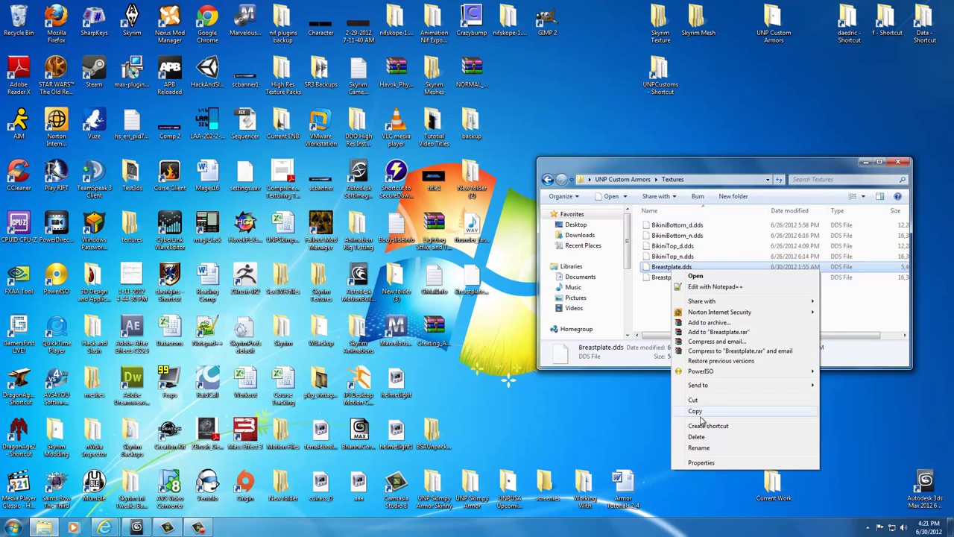
pyautogui.click(698, 447)
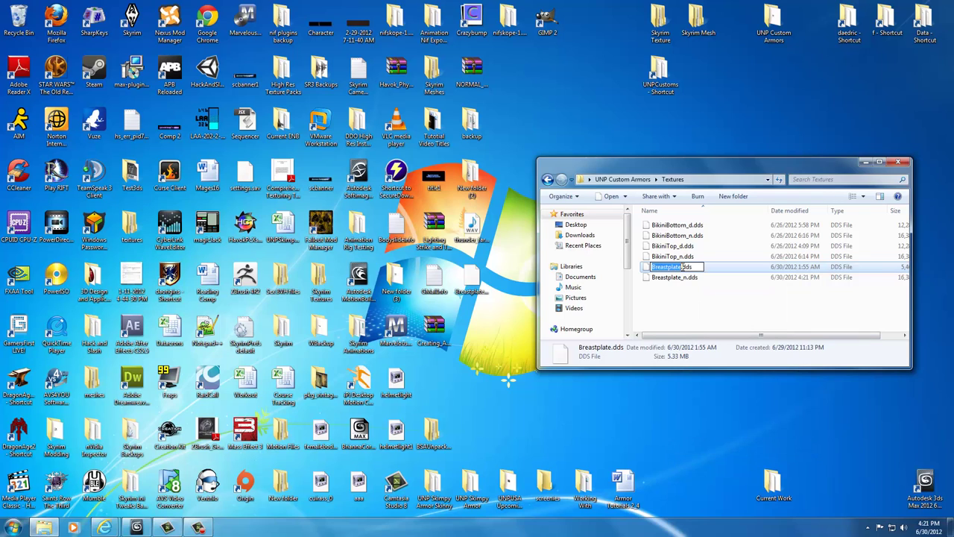
pyautogui.click(682, 266)
pyautogui.write('_d')
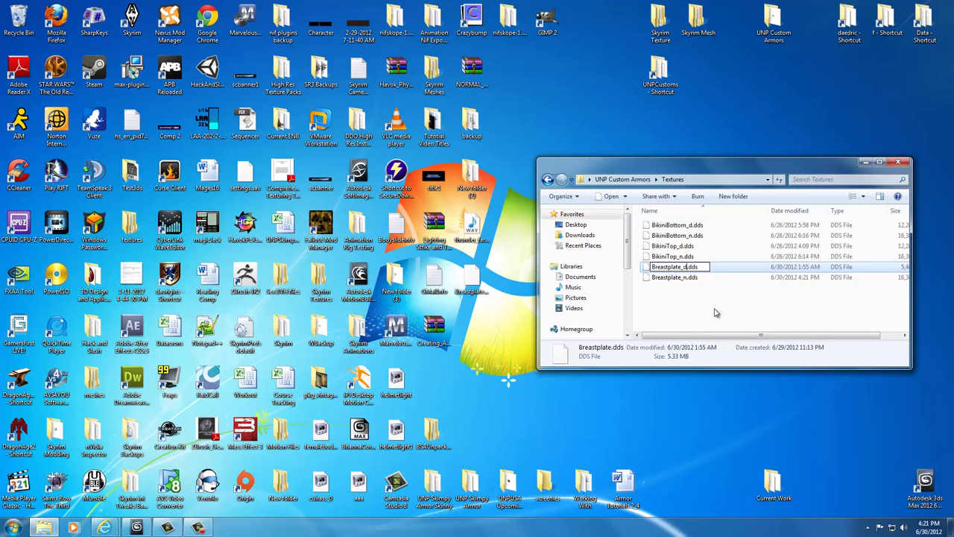
pyautogui.press('Return')
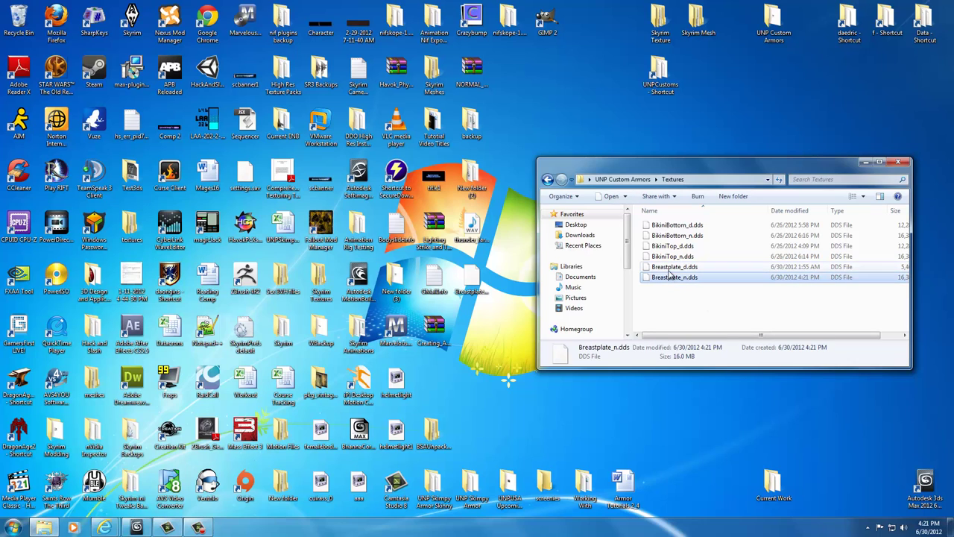
pyautogui.click(676, 308)
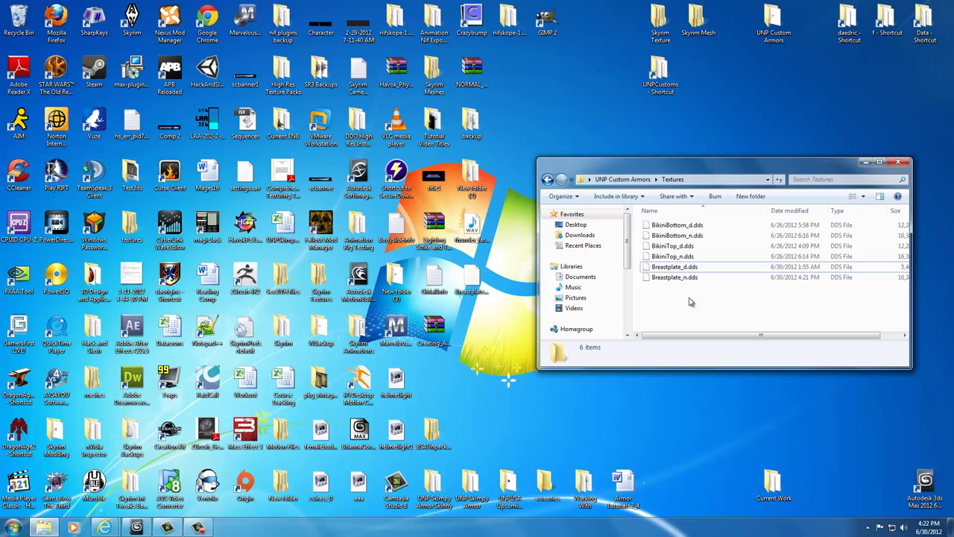
# - Open the UNP Custom Armors folder from the desktop in a separate window
pyautogui.click(675, 267)
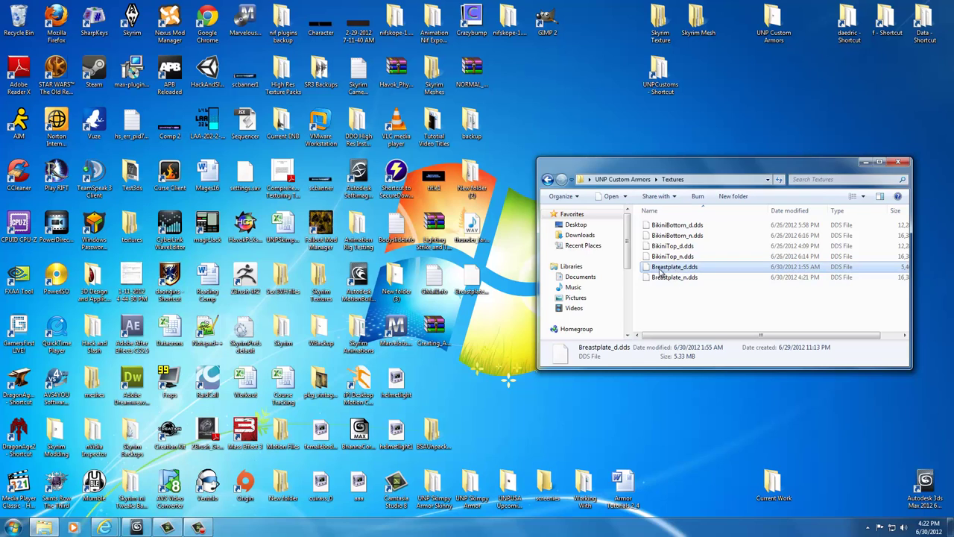
pyautogui.click(738, 289)
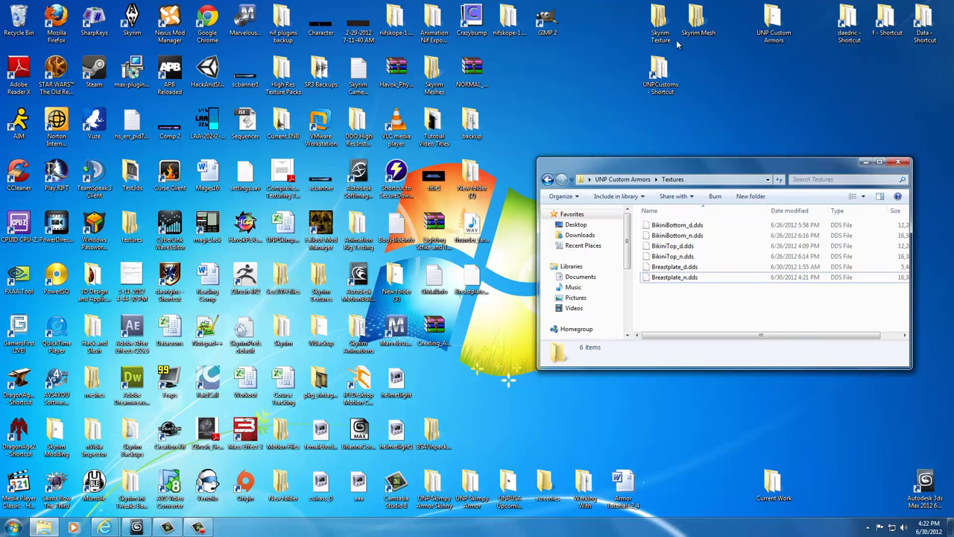
pyautogui.doubleClick(795, 26)
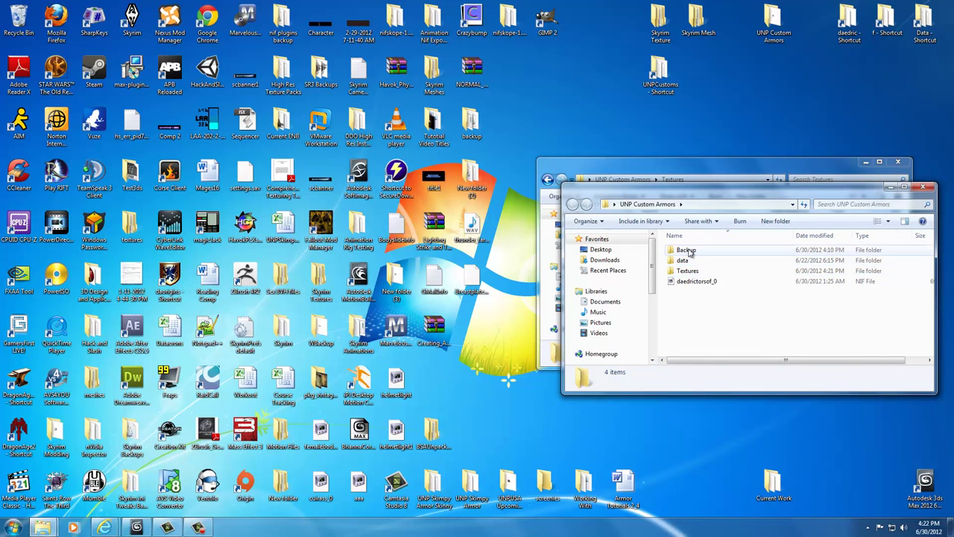
# - Open Breastplate.nif from the UNP Custom Armors Backup folder in NifSkope and place its window clear of the folder window
pyautogui.doubleClick(686, 251)
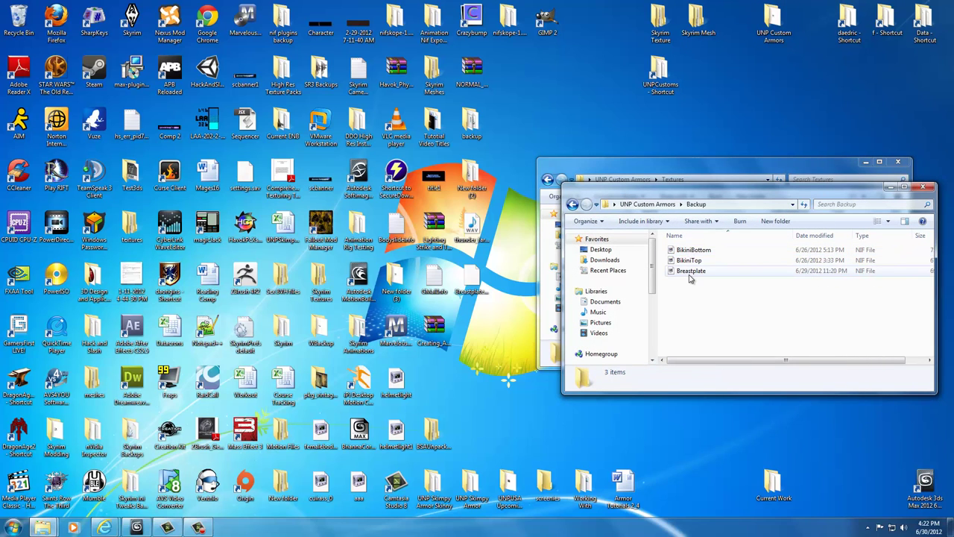
pyautogui.doubleClick(690, 271)
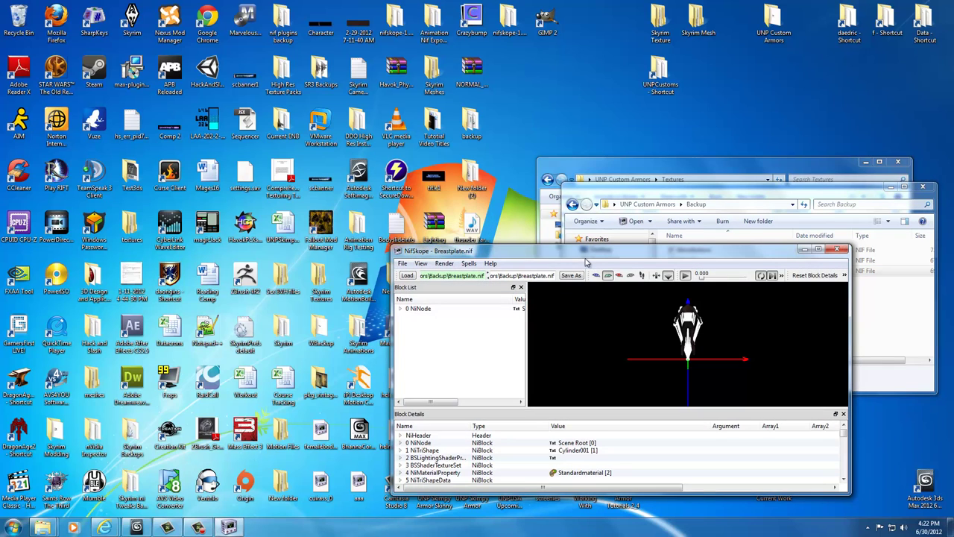
pyautogui.moveTo(600, 255); pyautogui.dragTo(212, 260)
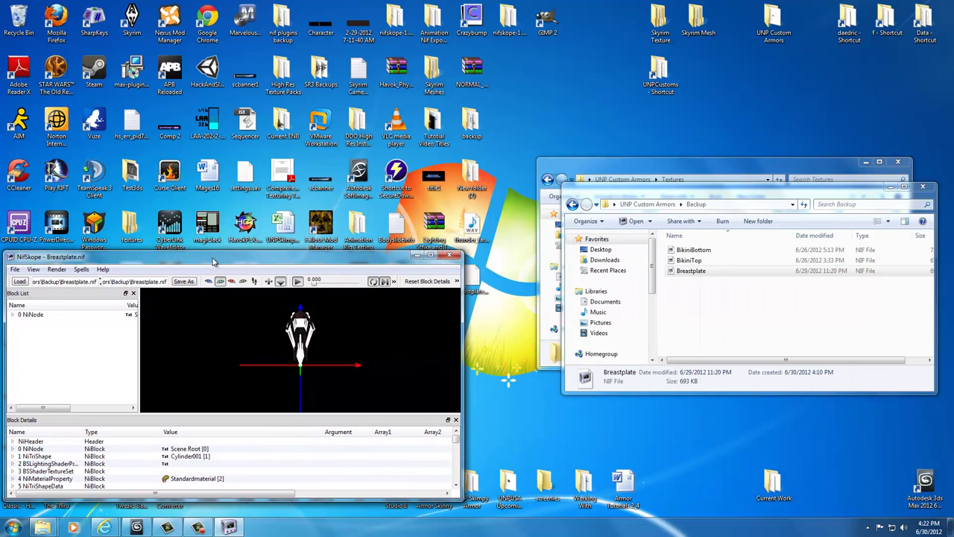
# - Open femalebody_0.nif from the UNP Custom Armors data\meshes\Base Body Mesh folder and place it beside the Breastplate.nif window
pyautogui.click(649, 205)
pyautogui.doubleClick(684, 262)
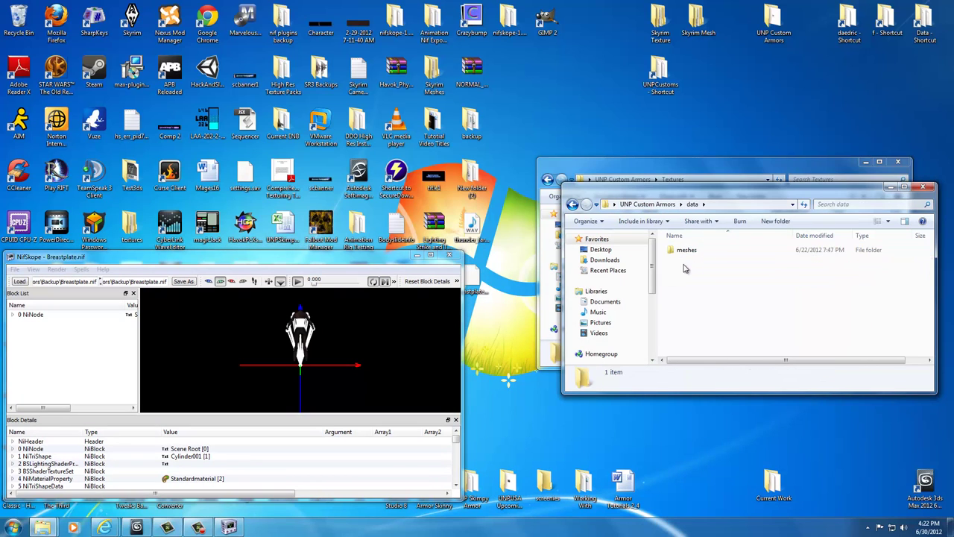
pyautogui.doubleClick(684, 252)
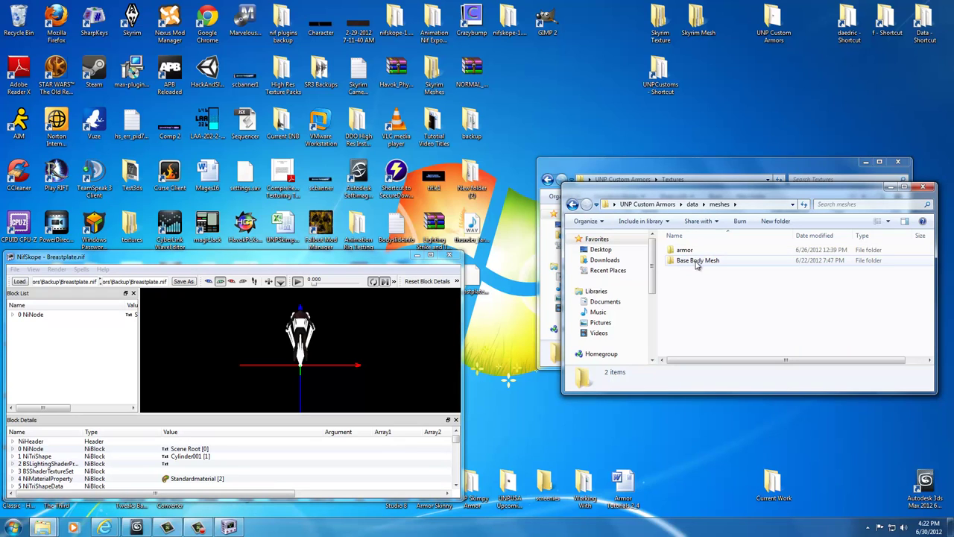
pyautogui.doubleClick(697, 263)
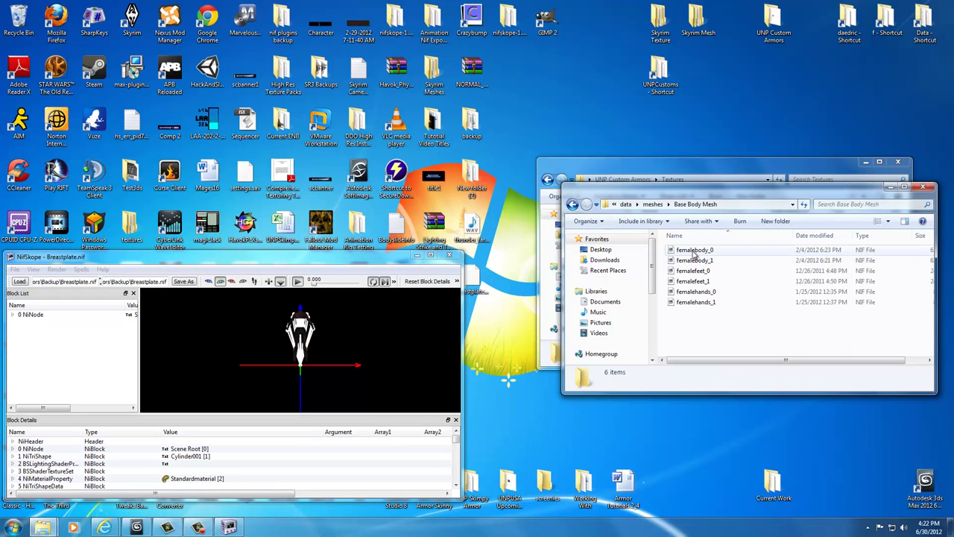
pyautogui.doubleClick(695, 251)
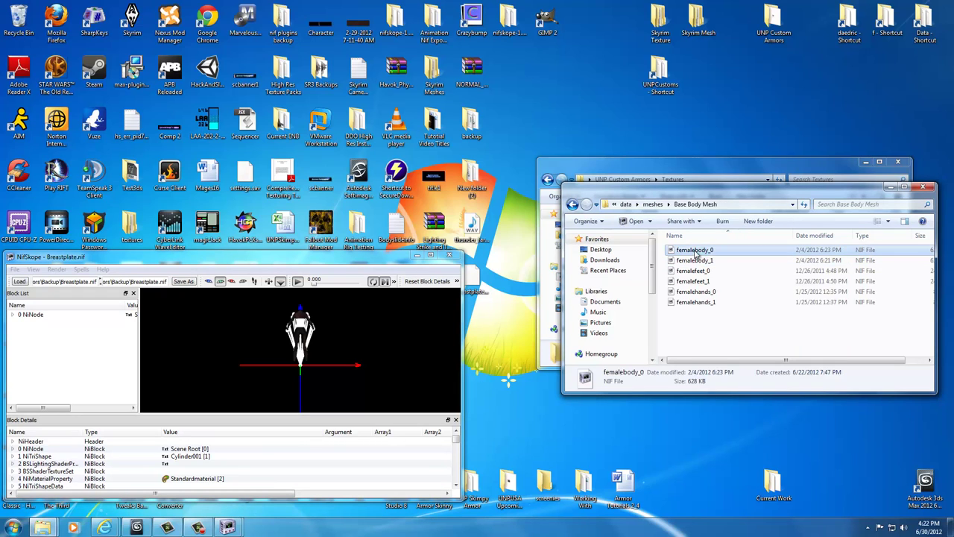
pyautogui.moveTo(542, 255); pyautogui.dragTo(591, 261)
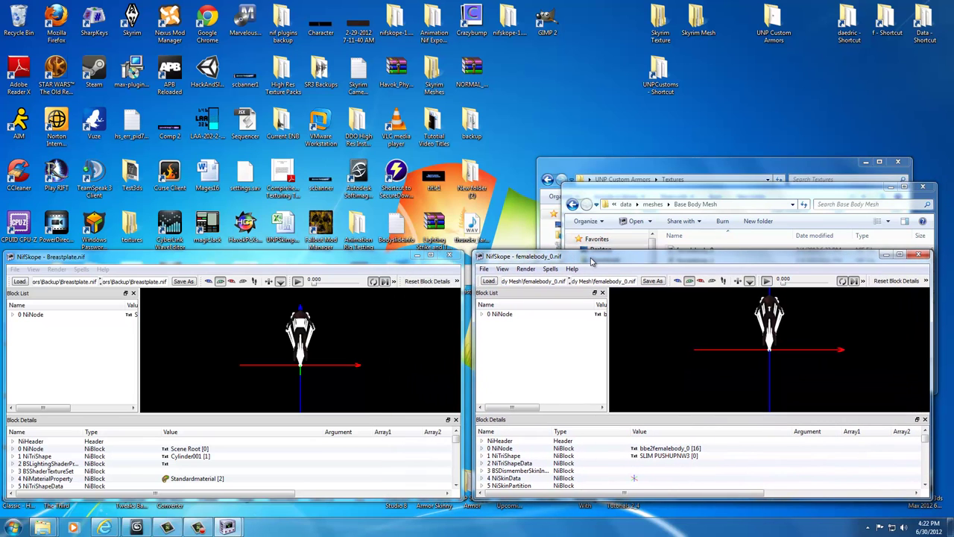
# - Copy the name string of the root NiNode in femalebody_0.nif without changing it
pyautogui.click(500, 315)
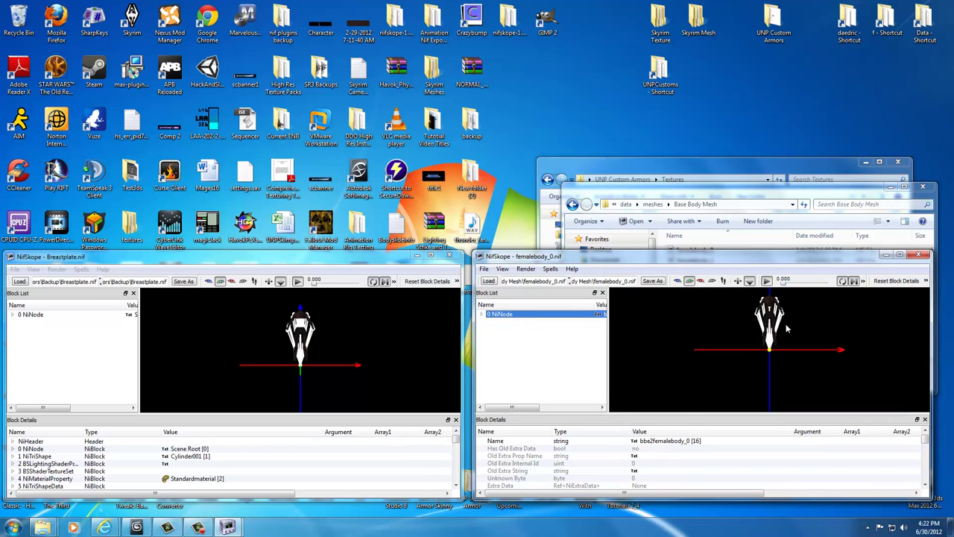
pyautogui.click(634, 442)
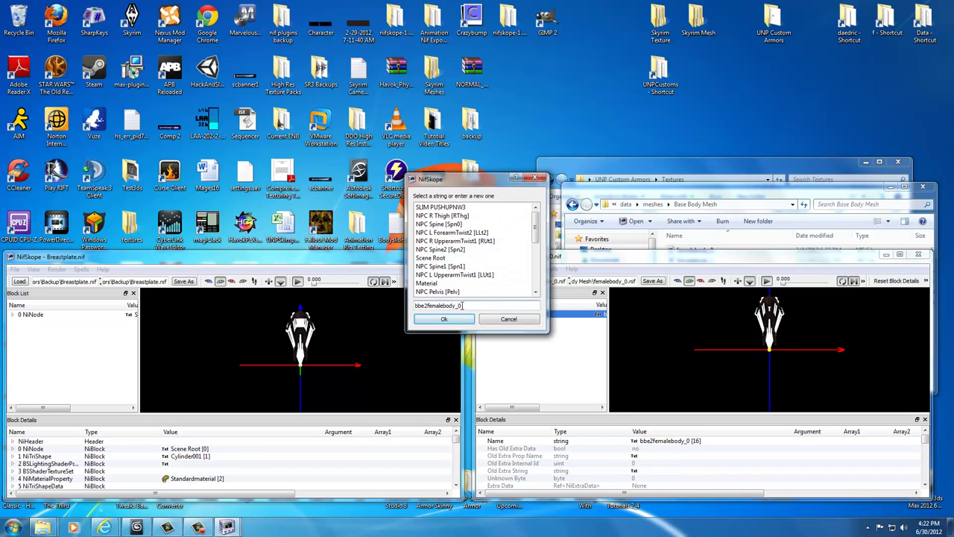
pyautogui.moveTo(473, 306); pyautogui.dragTo(398, 307)
pyautogui.hotkey('ctrl', 'c')
pyautogui.click(498, 318)
# - Set the root NiNode's name in Breastplate.nif to bbe2femalebody_0
pyautogui.click(36, 316)
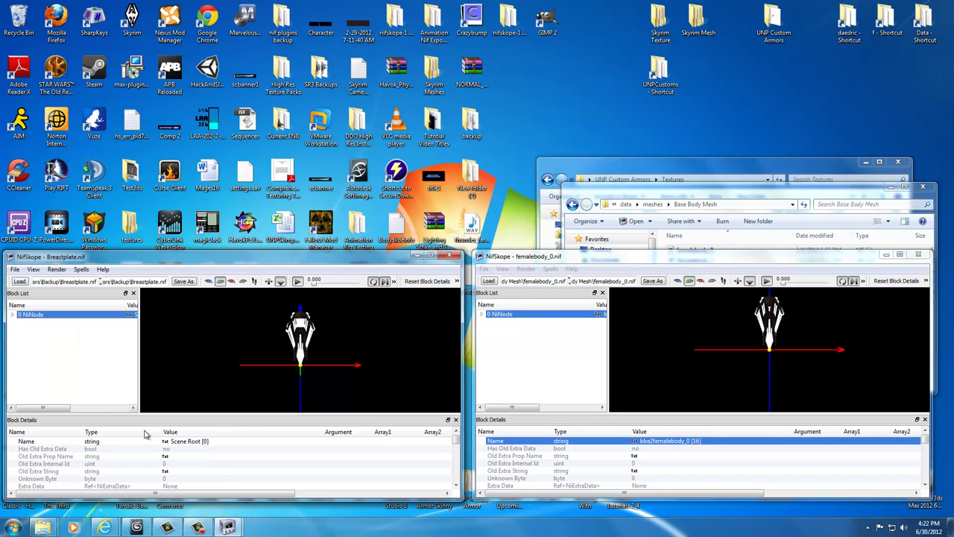
pyautogui.click(166, 442)
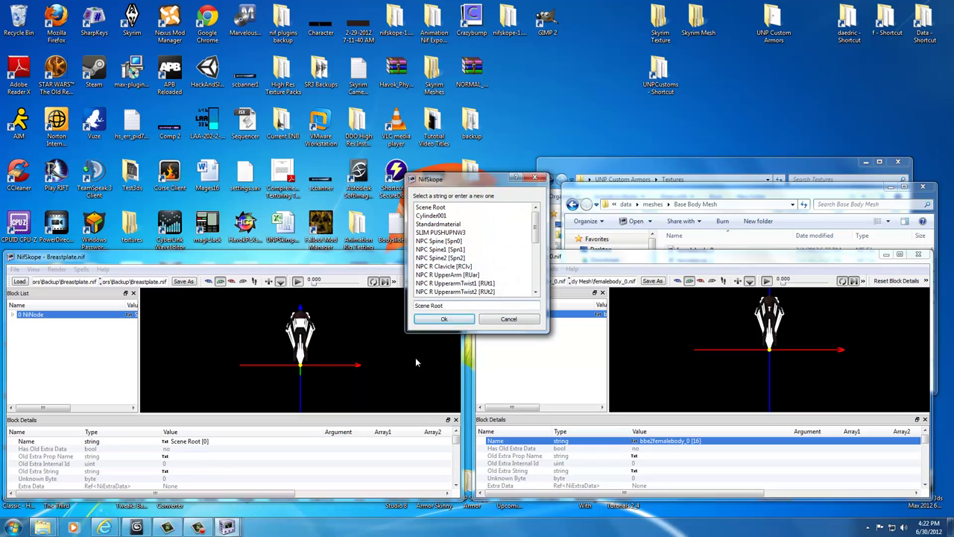
pyautogui.hotkey('ctrl', 'a')
pyautogui.hotkey('ctrl', 'v')
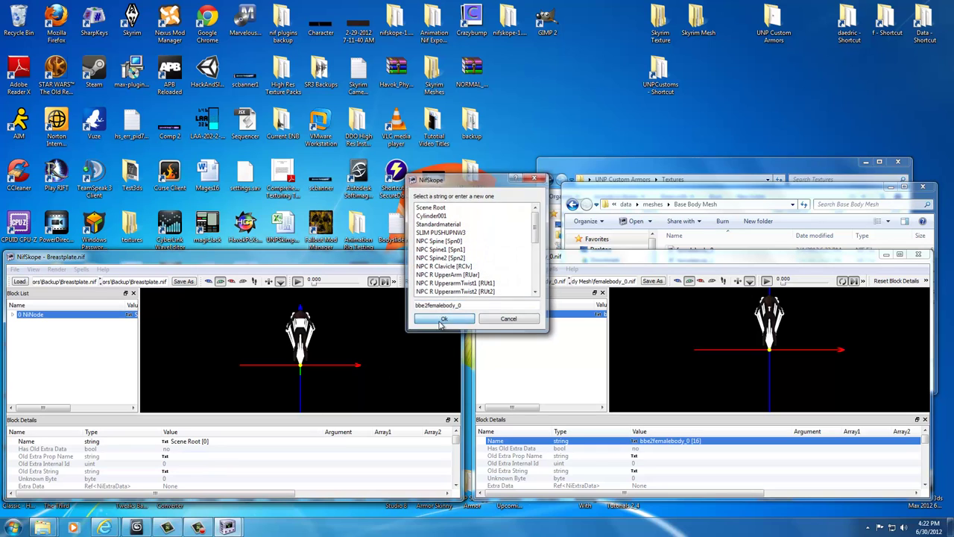
pyautogui.click(442, 321)
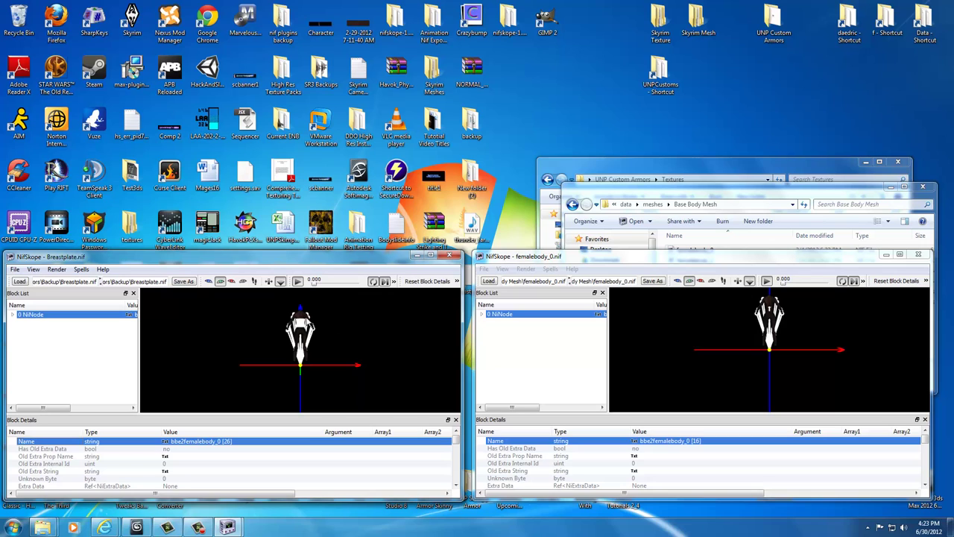
# - Copy the breastplate's NiTriShape branch from Breastplate.nif into the root node of femalebody_0.nif, and close Breastplate.nif
pyautogui.moveTo(717, 310); pyautogui.dragTo(634, 368)
pyautogui.click(286, 328)
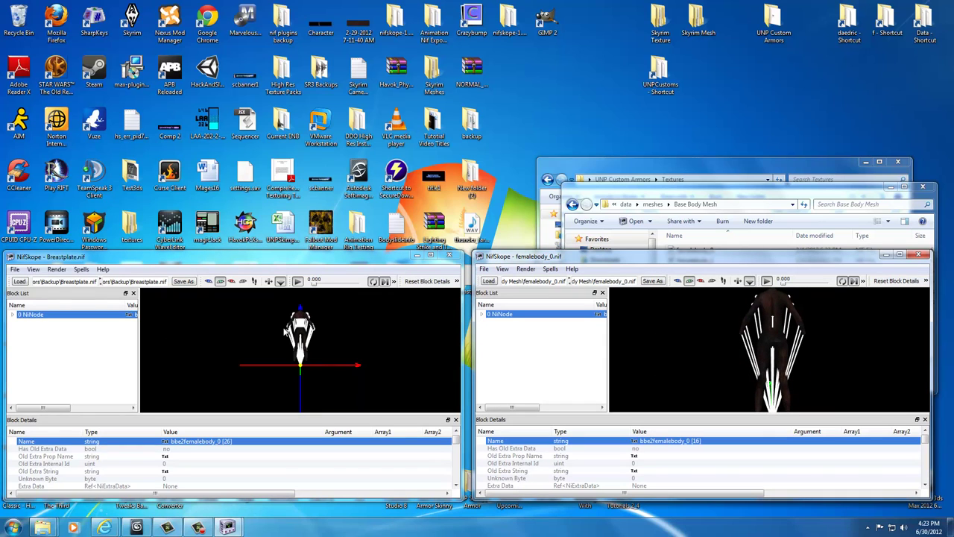
pyautogui.scroll(5, 288, 334)
pyautogui.moveTo(286, 337); pyautogui.dragTo(304, 330)
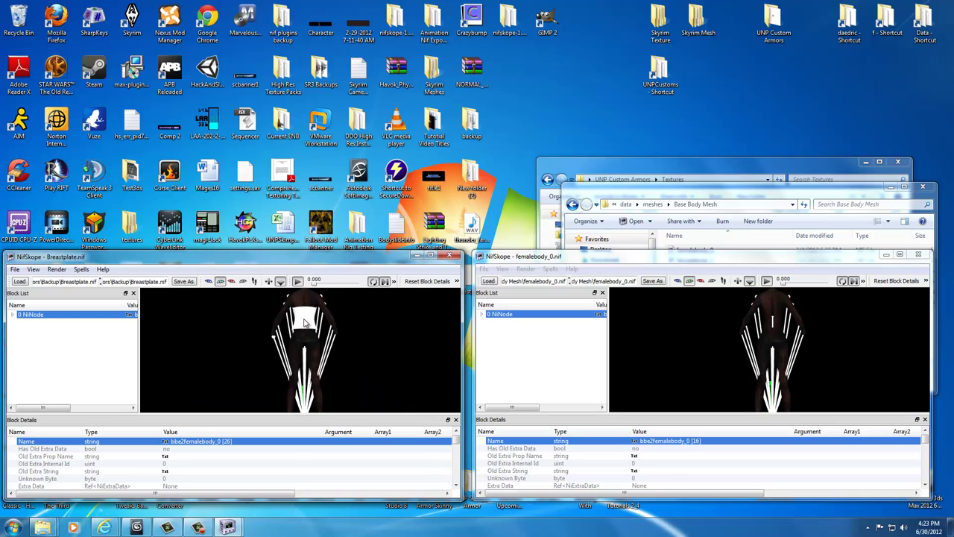
pyautogui.click(304, 323)
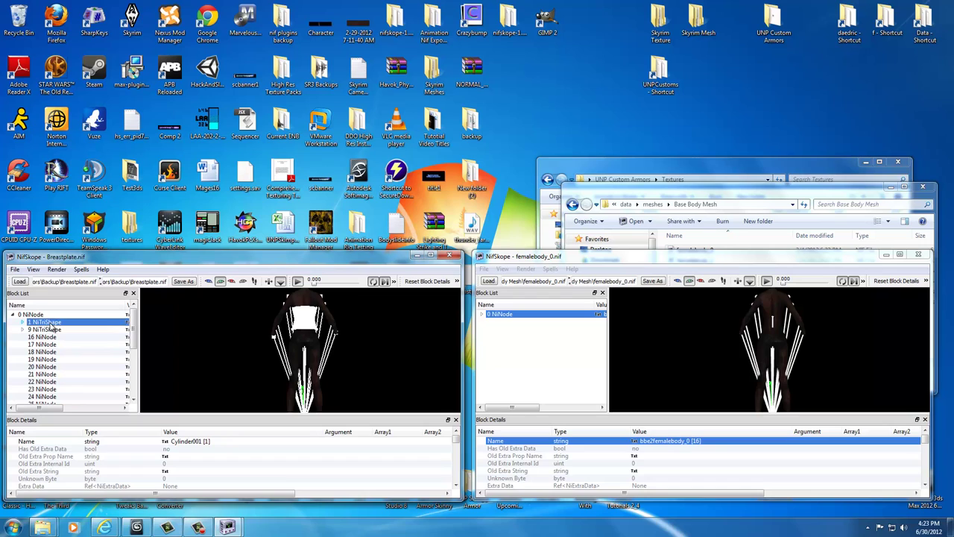
pyautogui.click(529, 330)
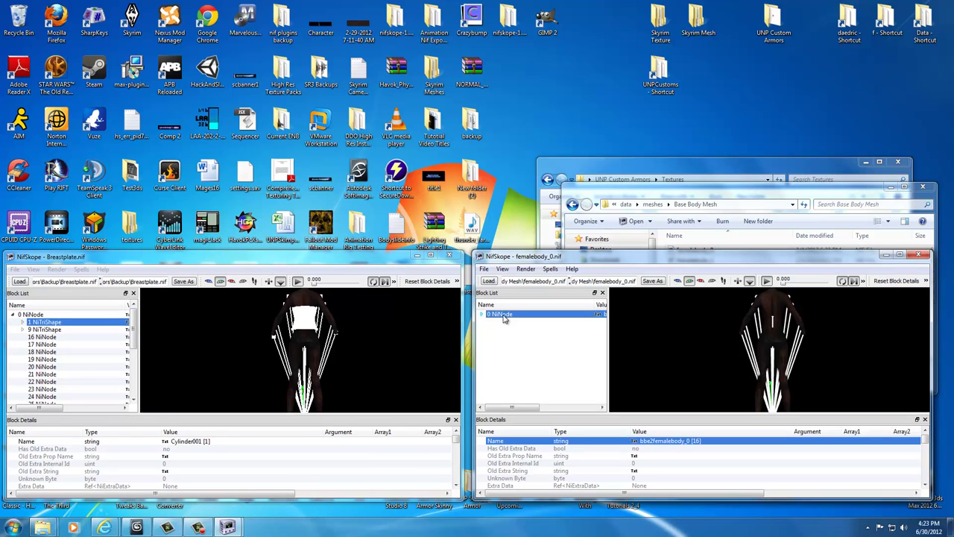
pyautogui.click(554, 355)
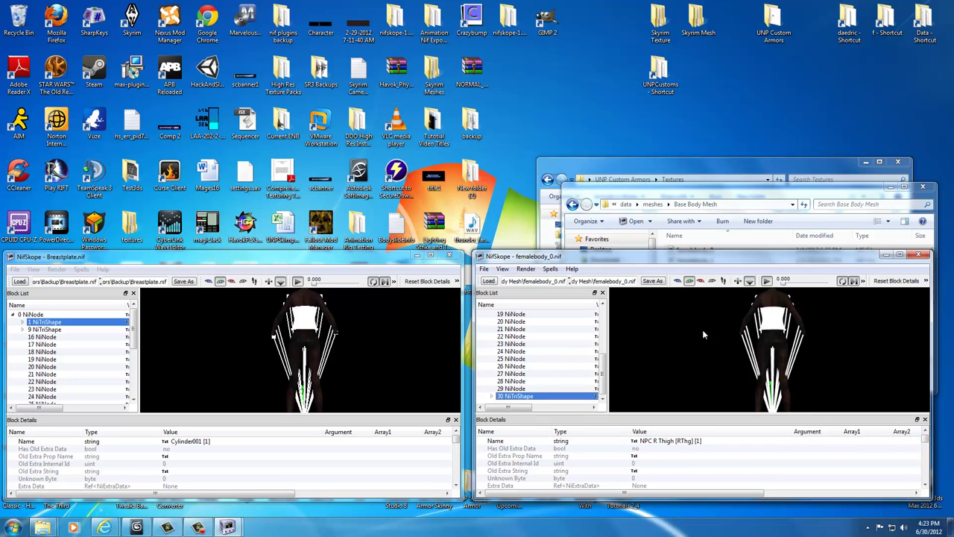
pyautogui.moveTo(702, 368); pyautogui.dragTo(782, 362)
pyautogui.scroll(3, 820, 363)
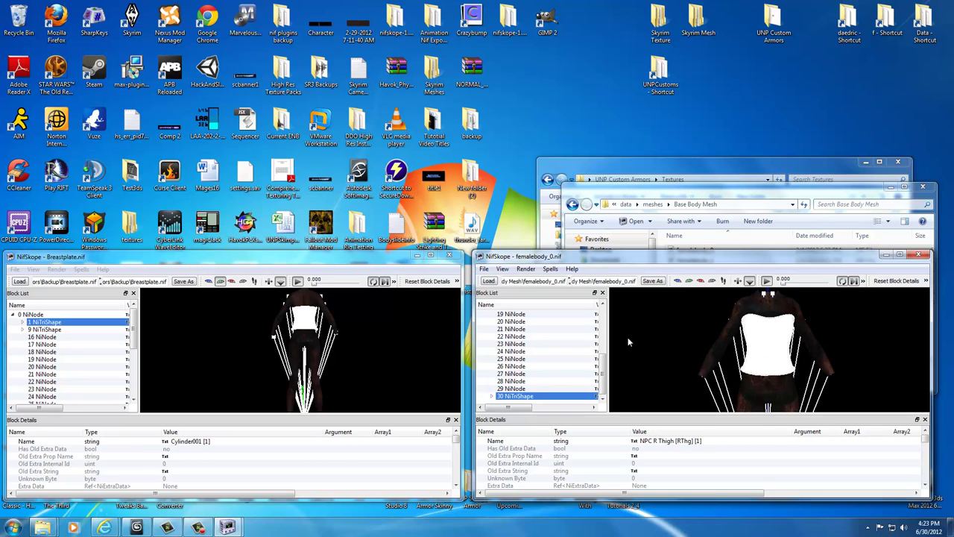
pyautogui.click(448, 255)
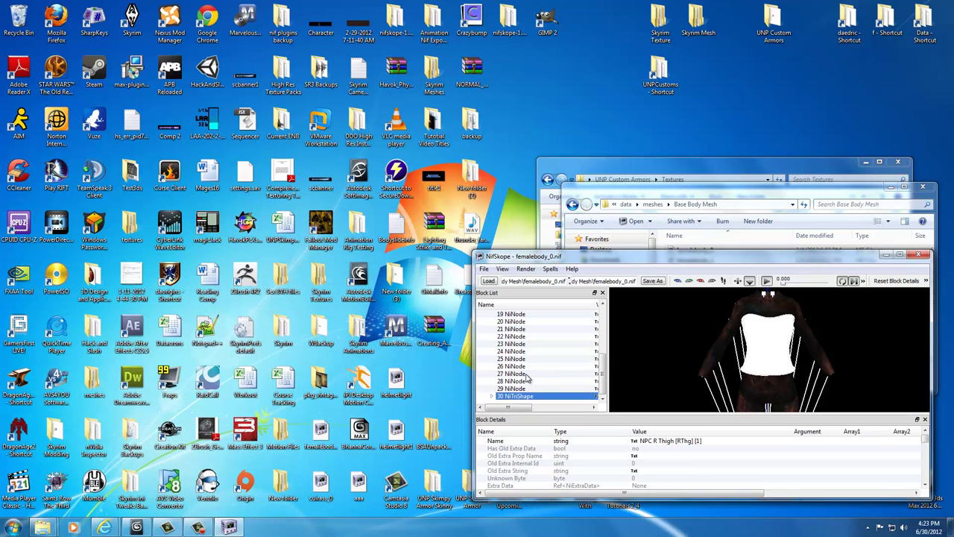
# - Remove the BSLightingShaderProperty and NiMaterialProperty branches from the pasted breastplate NiTriShape in femalebody_0.nif
pyautogui.click(492, 396)
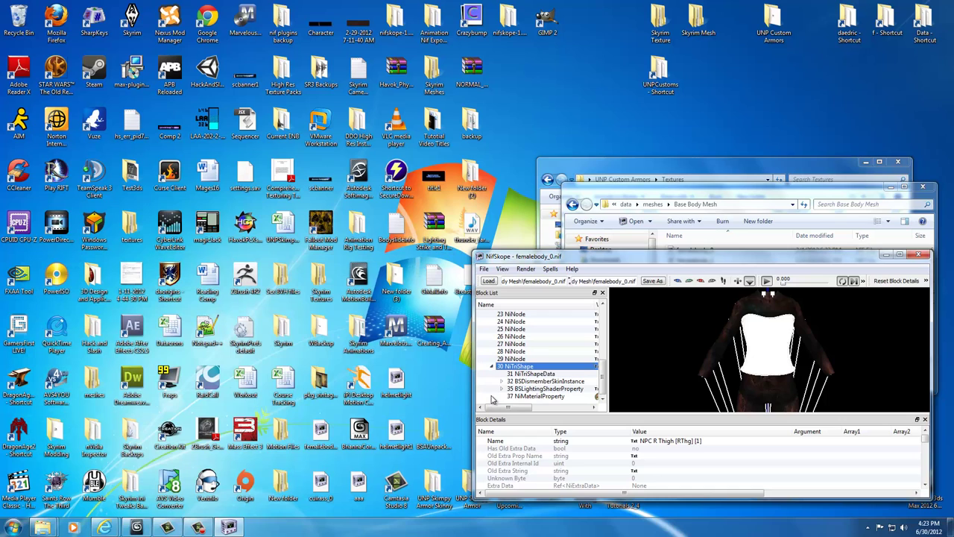
pyautogui.click(526, 389)
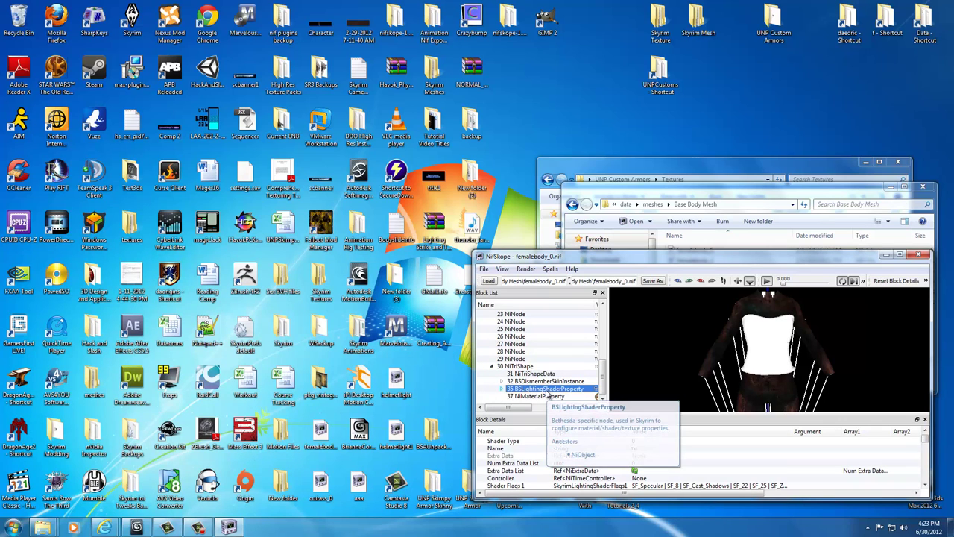
pyautogui.hotkey('ctrl', 'Delete')
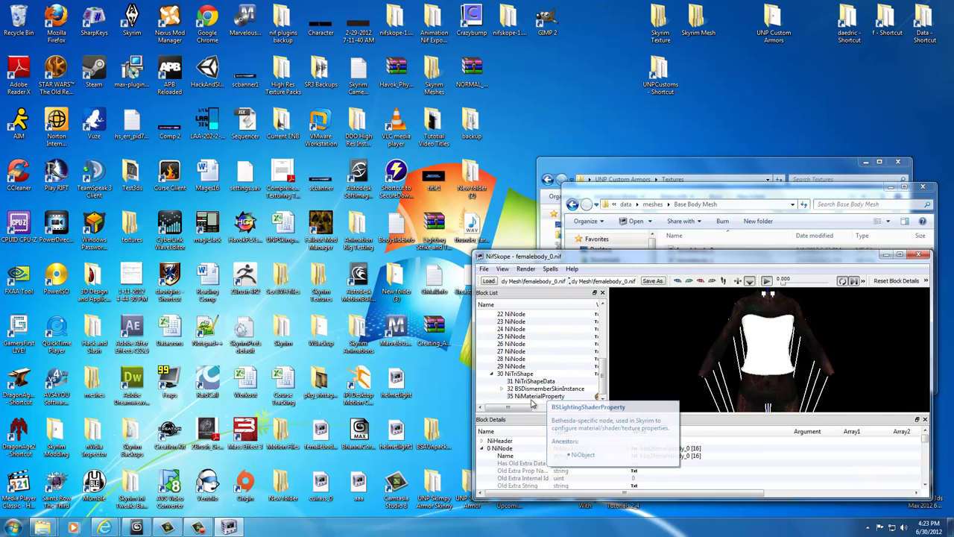
pyautogui.click(513, 397)
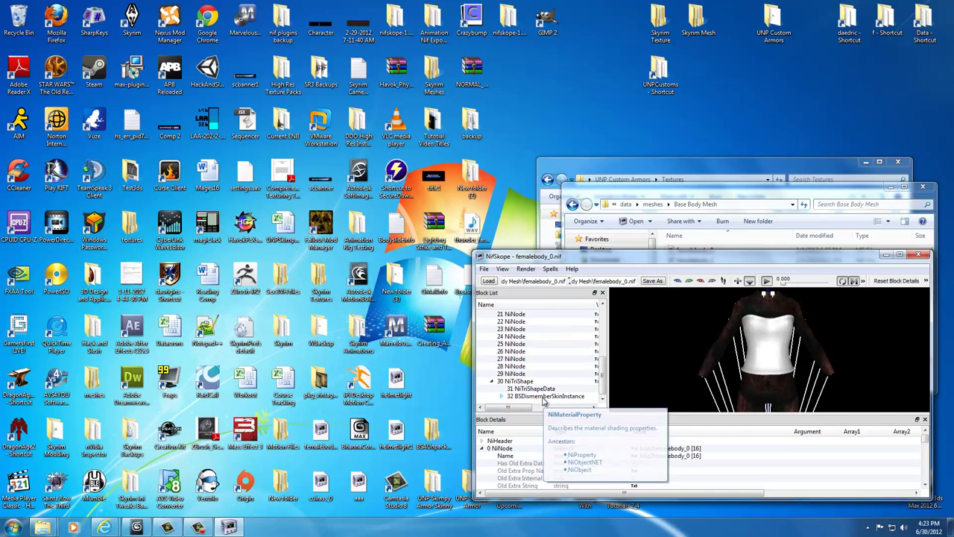
pyautogui.click(674, 325)
pyautogui.moveTo(674, 325); pyautogui.dragTo(607, 350)
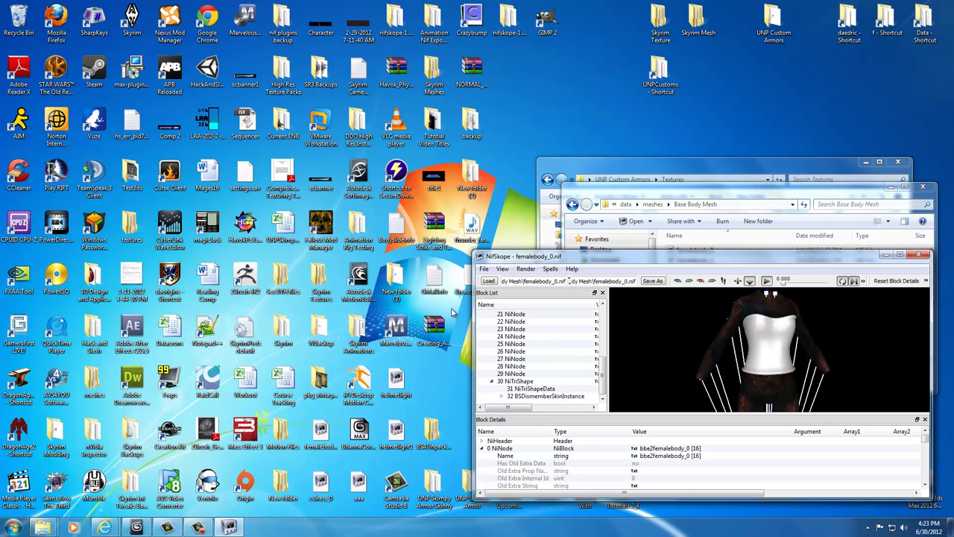
# - Open torsof_0.nif from the Skyrim Mesh folder's meshes\clothes\farmclothes01 subfolder and close that folder window
pyautogui.doubleClick(698, 25)
pyautogui.moveTo(696, 170); pyautogui.dragTo(181, 175)
pyautogui.doubleClick(180, 242)
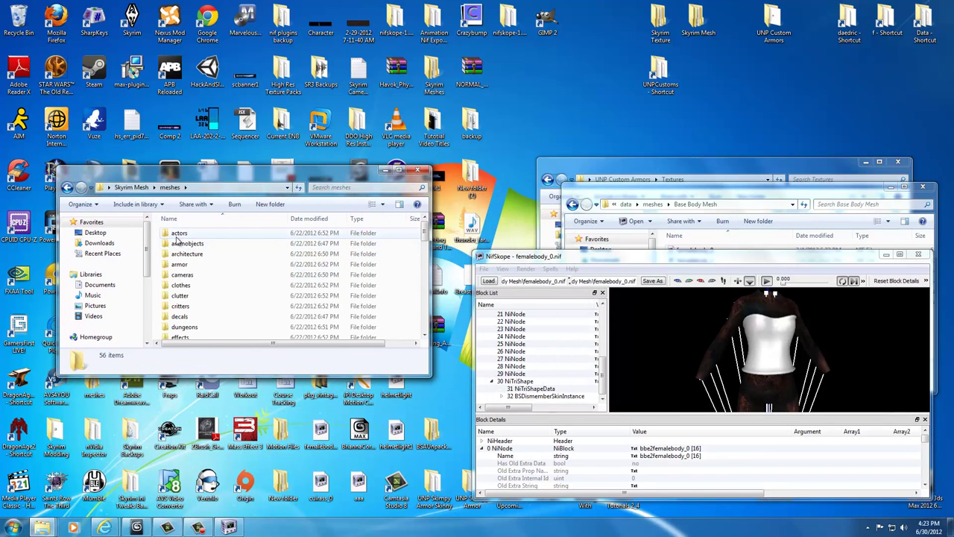
pyautogui.doubleClick(180, 286)
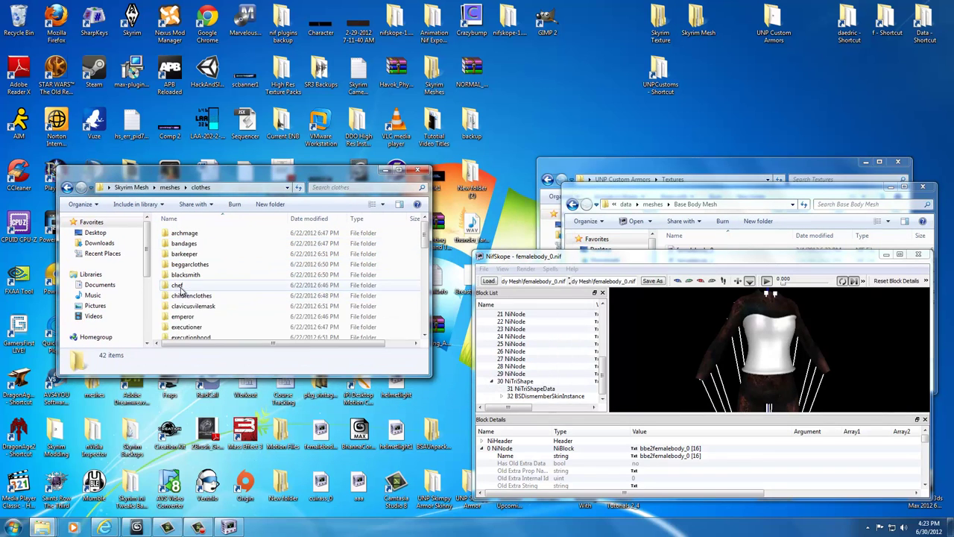
pyautogui.scroll(-2, 181, 290)
pyautogui.doubleClick(187, 262)
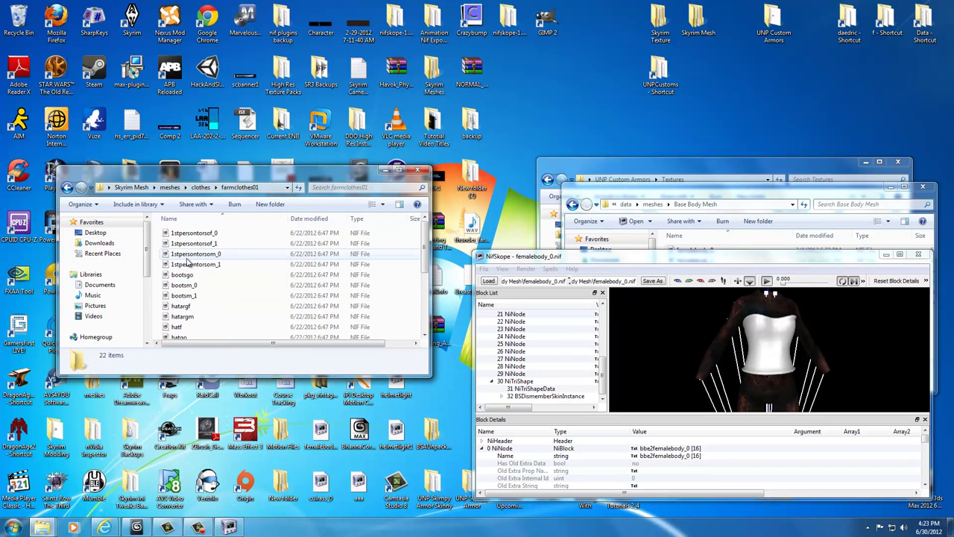
pyautogui.scroll(-4, 187, 265)
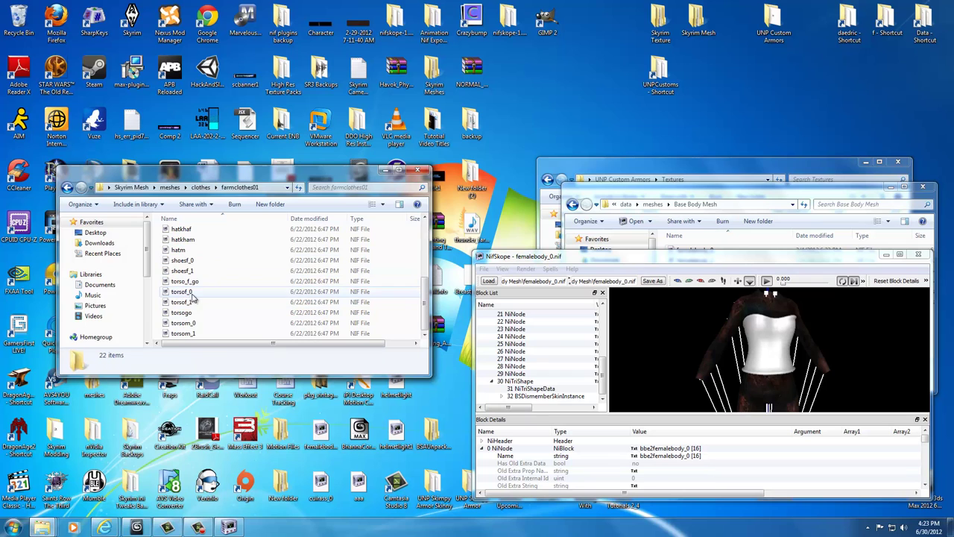
pyautogui.doubleClick(185, 292)
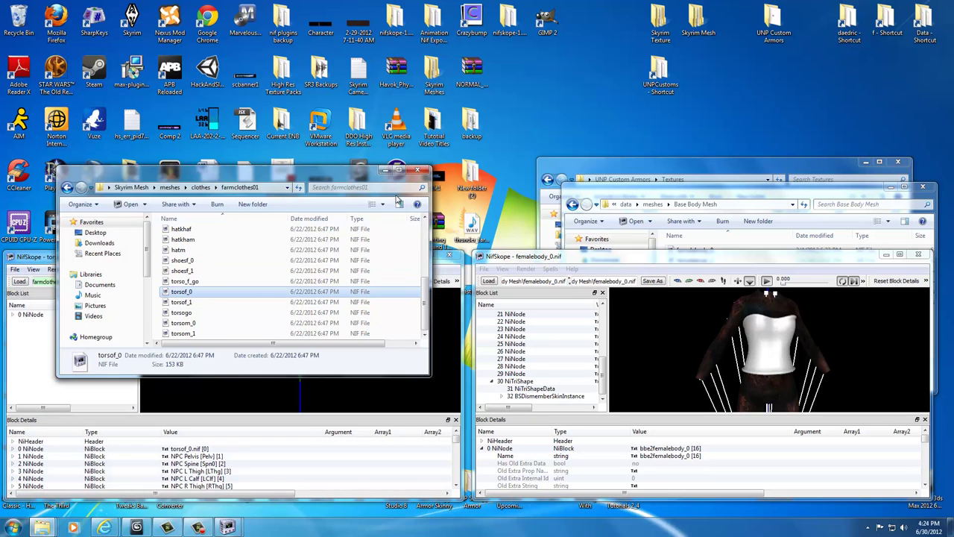
pyautogui.click(418, 172)
# - Copy the BSLightingShaderProperty branch from the torso NiTriShape in torsof_0.nif and paste it into femalebody_0.nif
pyautogui.scroll(4, 298, 322)
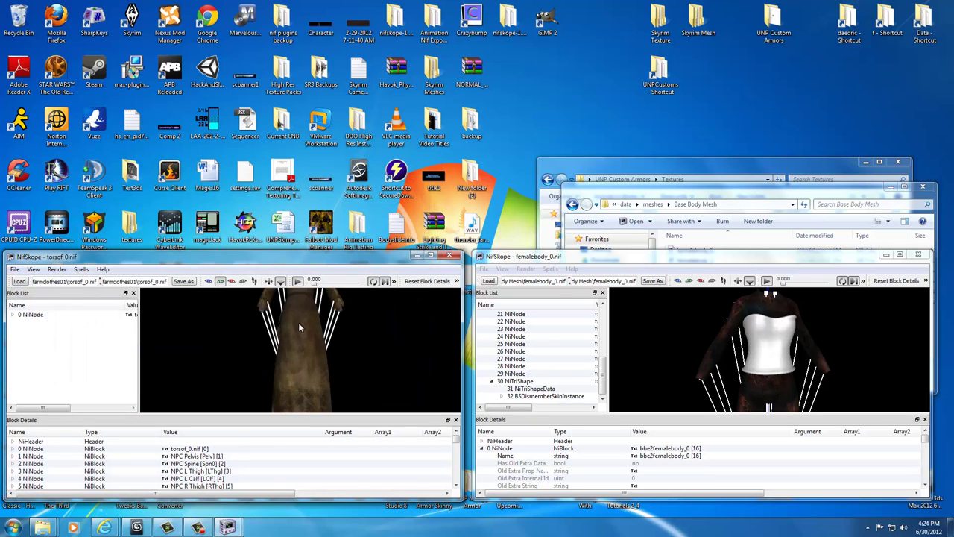
pyautogui.click(301, 320)
pyautogui.scroll(-2, 301, 321)
pyautogui.scroll(-1, 60, 386)
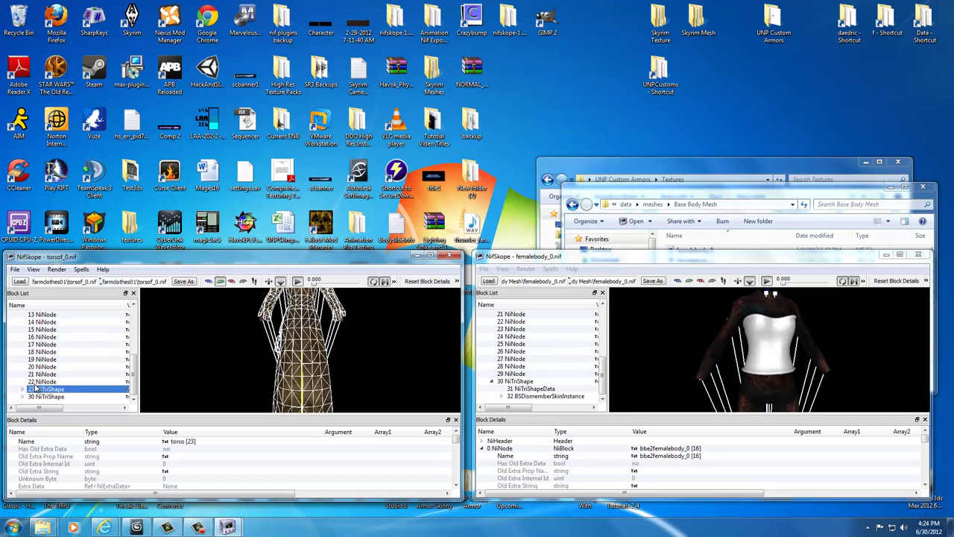
pyautogui.click(23, 389)
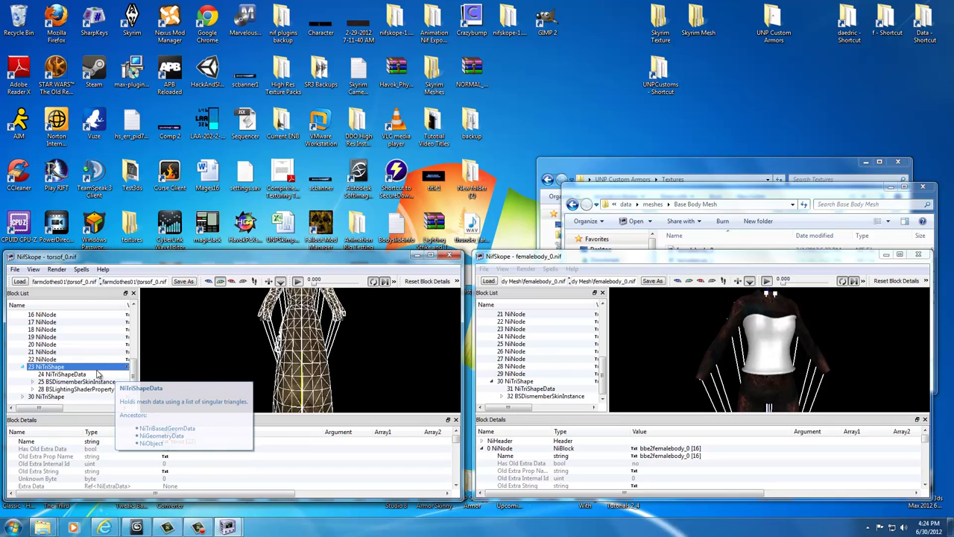
pyautogui.click(55, 389)
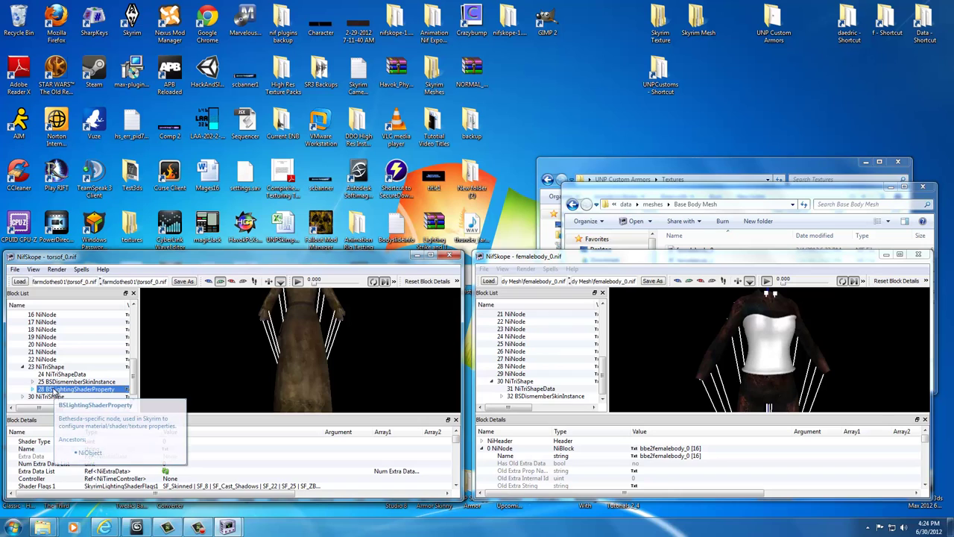
pyautogui.click(516, 380)
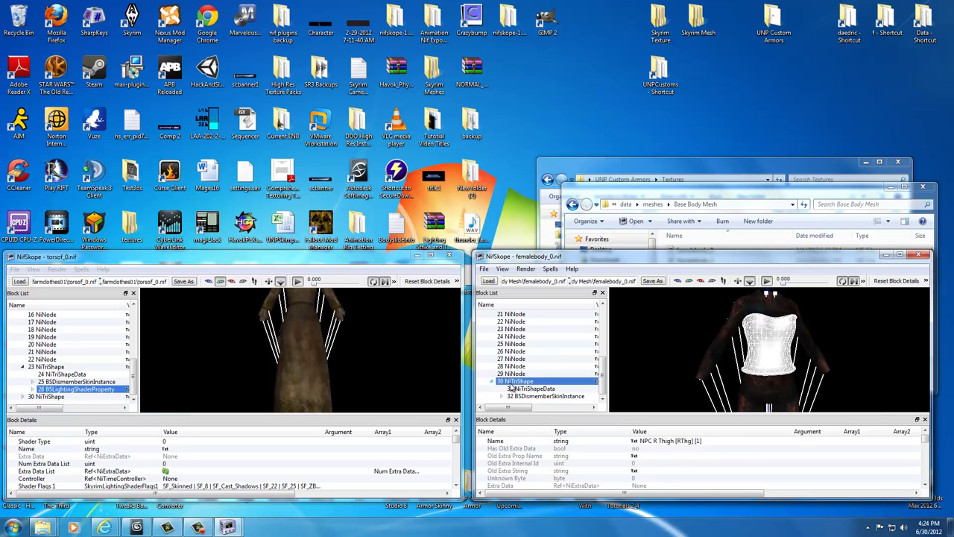
pyautogui.click(510, 403)
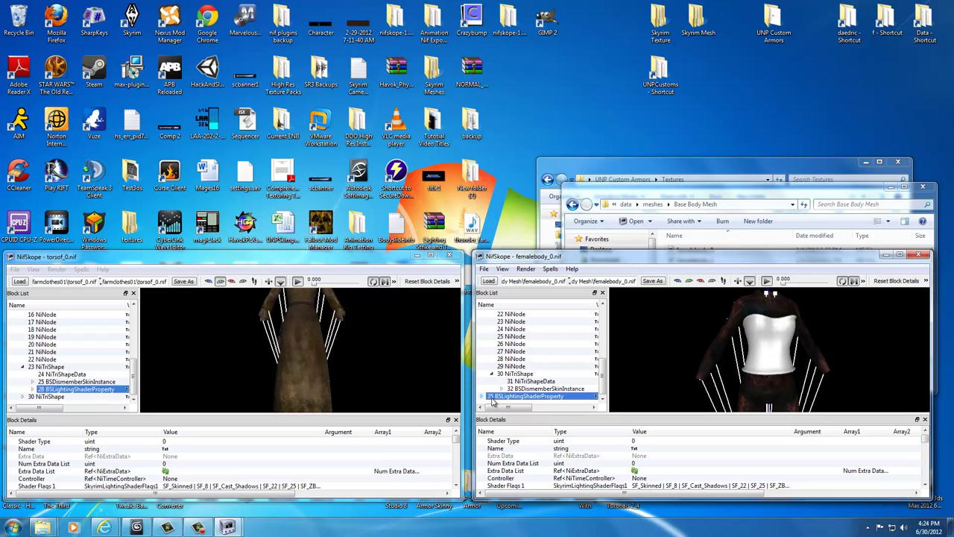
# - Link the breastplate NiTriShape's first Properties entry to block 35 in femalebody_0.nif, and close torsof_0.nif
pyautogui.click(511, 375)
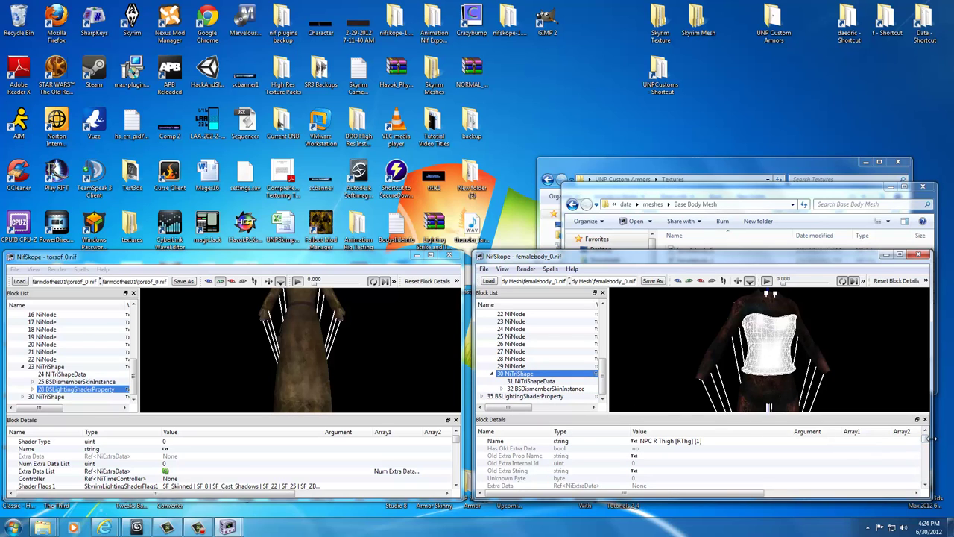
pyautogui.scroll(-10, 926, 481)
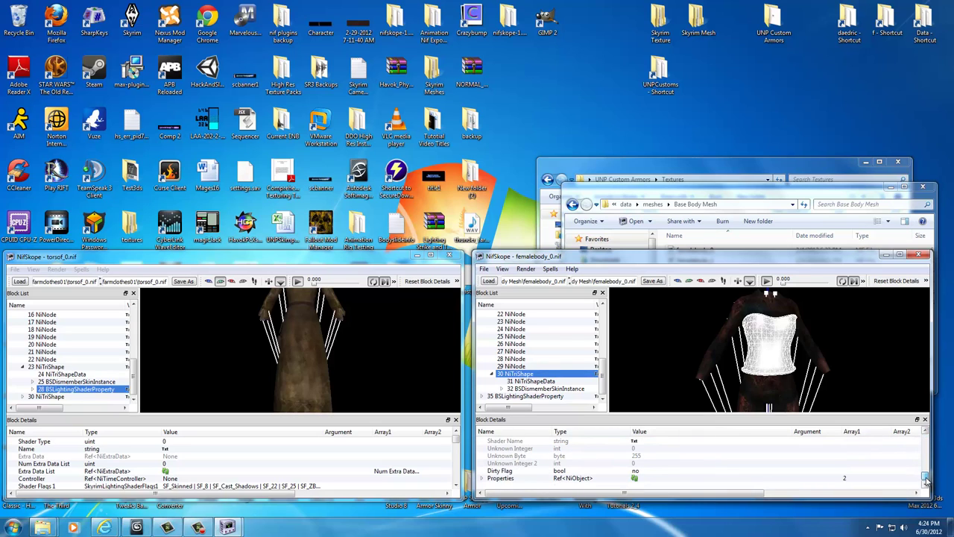
pyautogui.click(482, 479)
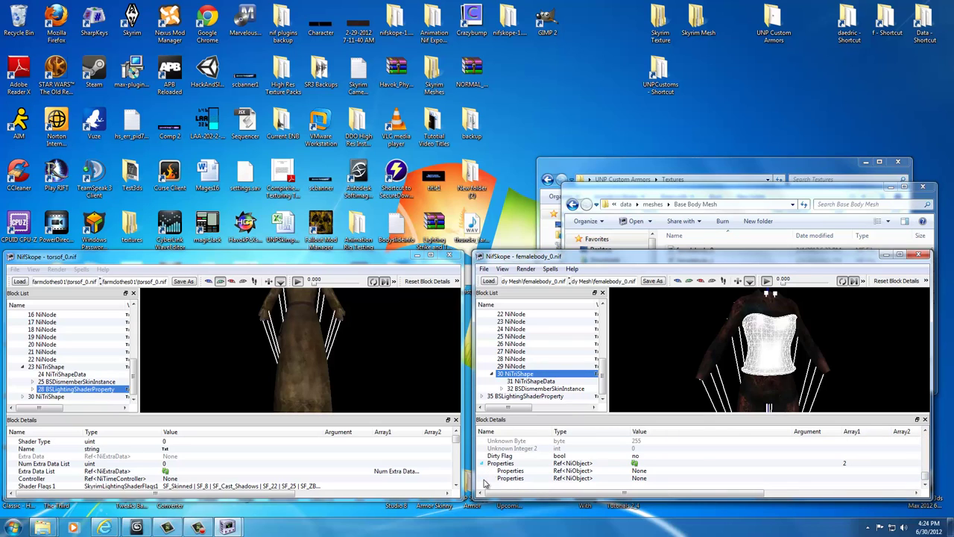
pyautogui.doubleClick(647, 470)
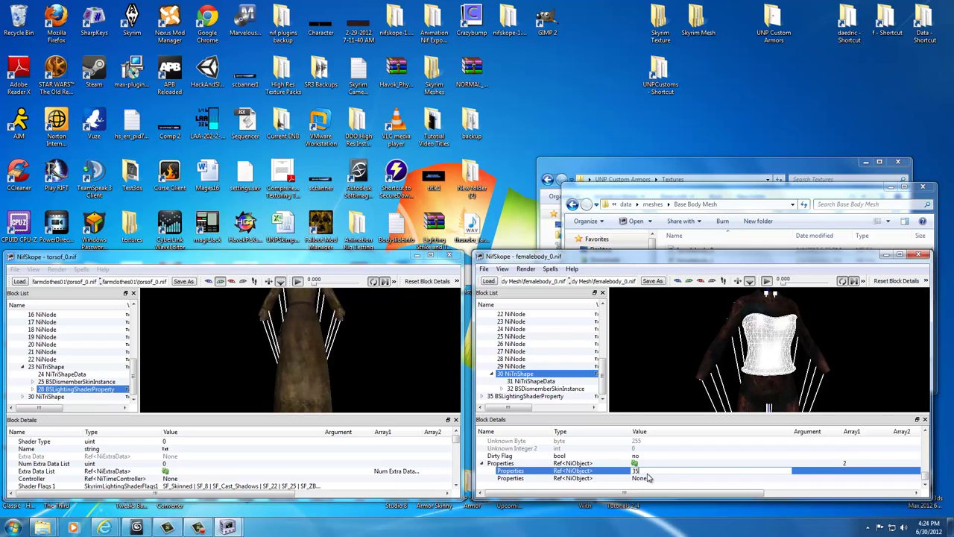
pyautogui.click(647, 478)
pyautogui.moveTo(636, 362); pyautogui.dragTo(766, 355)
pyautogui.click(766, 355)
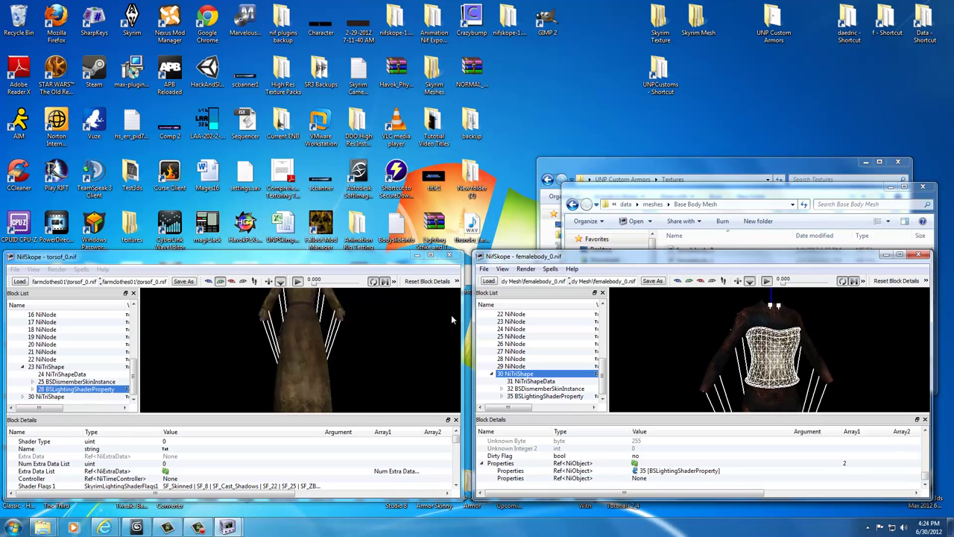
pyautogui.click(450, 256)
pyautogui.moveTo(524, 388)
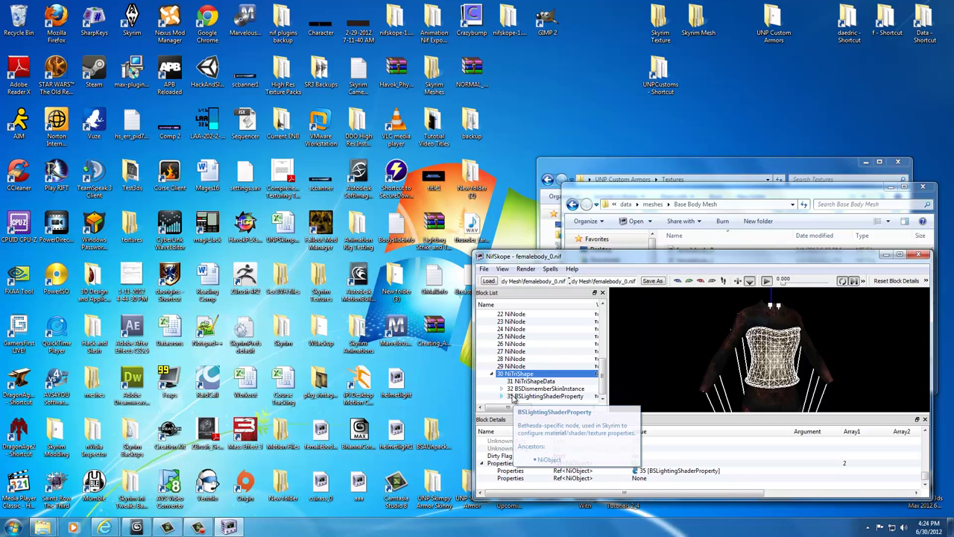
# - Copy Breastplate_d.dds and Breastplate_n.dds from UNP Custom Armors\Textures into Skyrim's Data\textures\Clothes\UNPCustoms folder, and close the destination folder
pyautogui.click(886, 256)
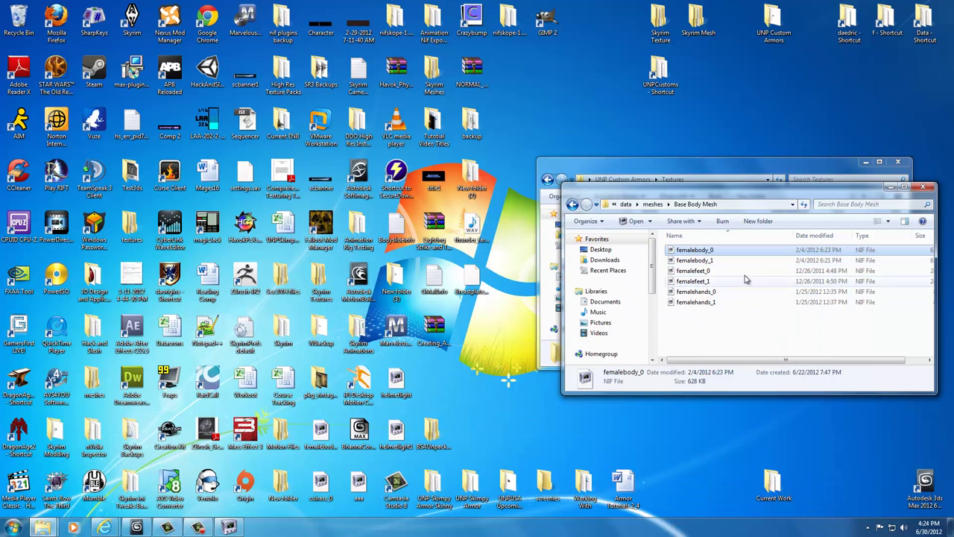
pyautogui.click(924, 188)
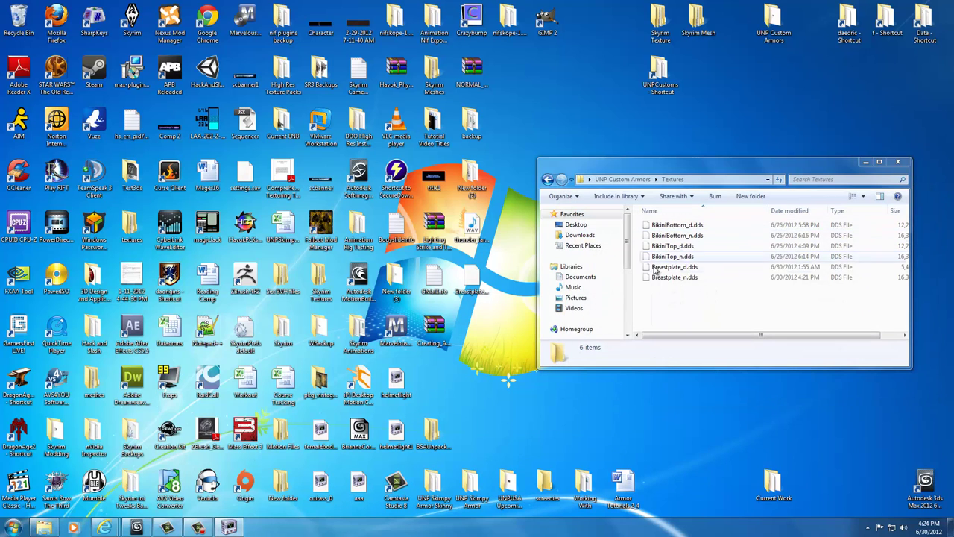
pyautogui.click(656, 268)
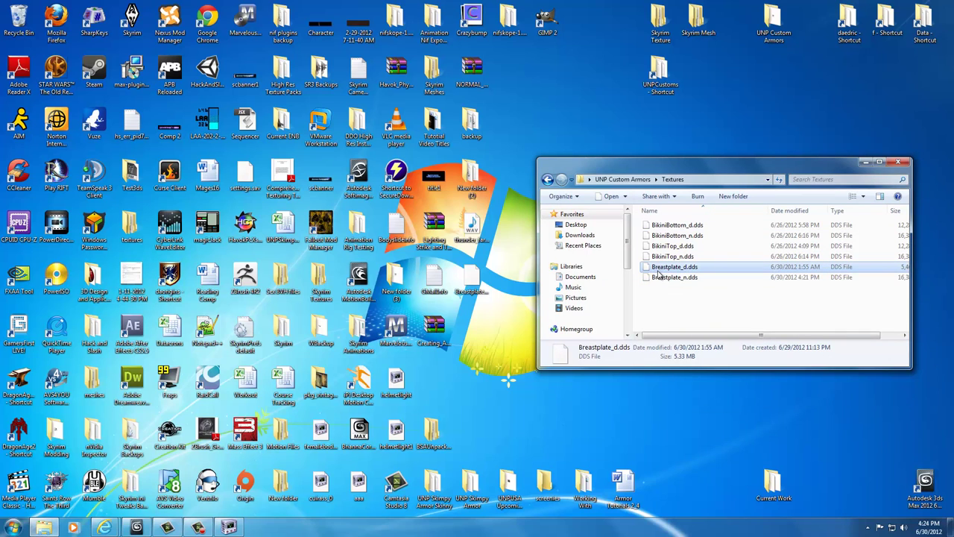
pyautogui.keyDown('shift'); pyautogui.click(662, 277); pyautogui.keyUp('shift')
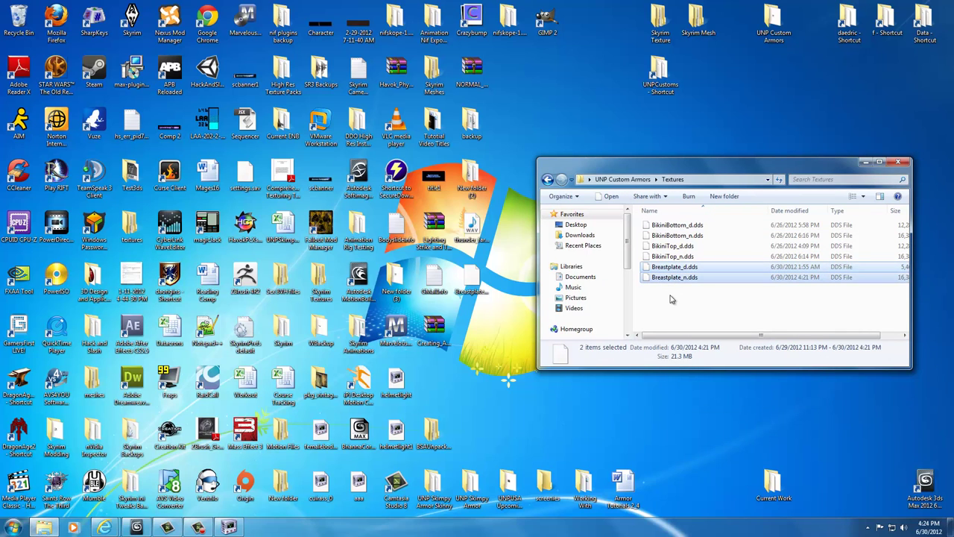
pyautogui.doubleClick(662, 68)
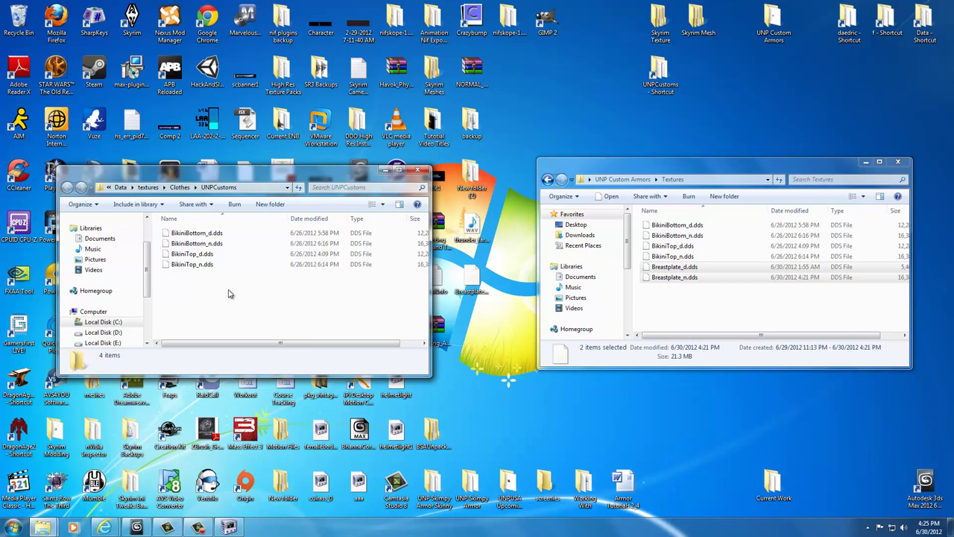
pyautogui.hotkey('ctrl', 'v')
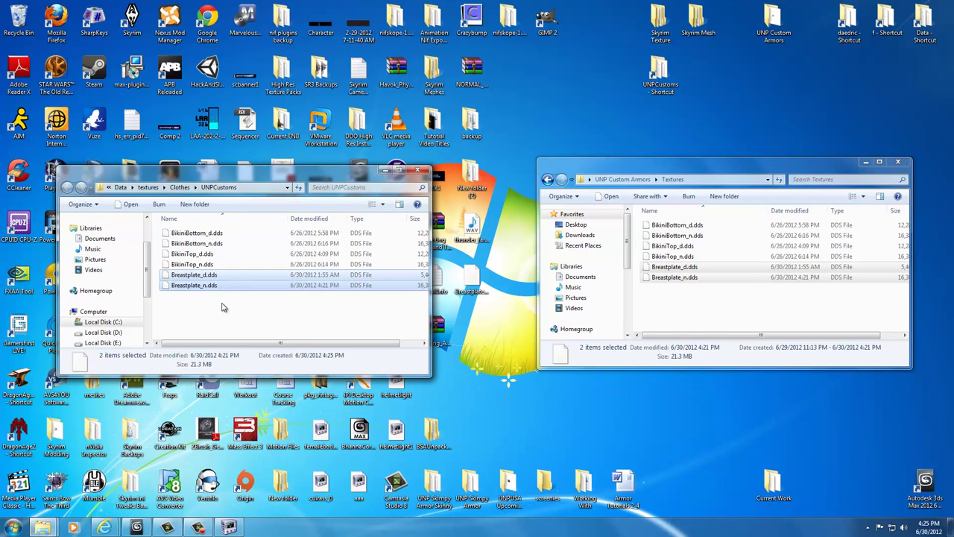
pyautogui.click(225, 309)
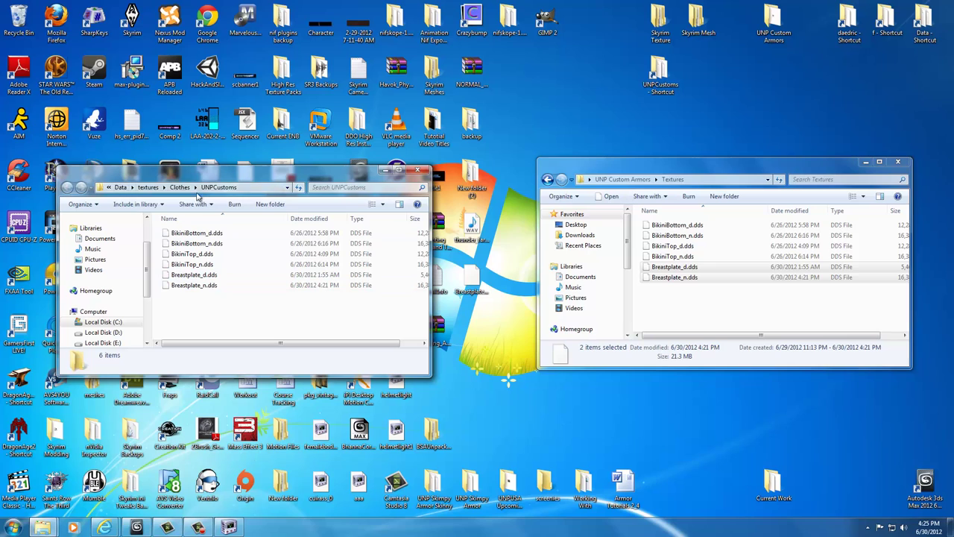
pyautogui.click(109, 187)
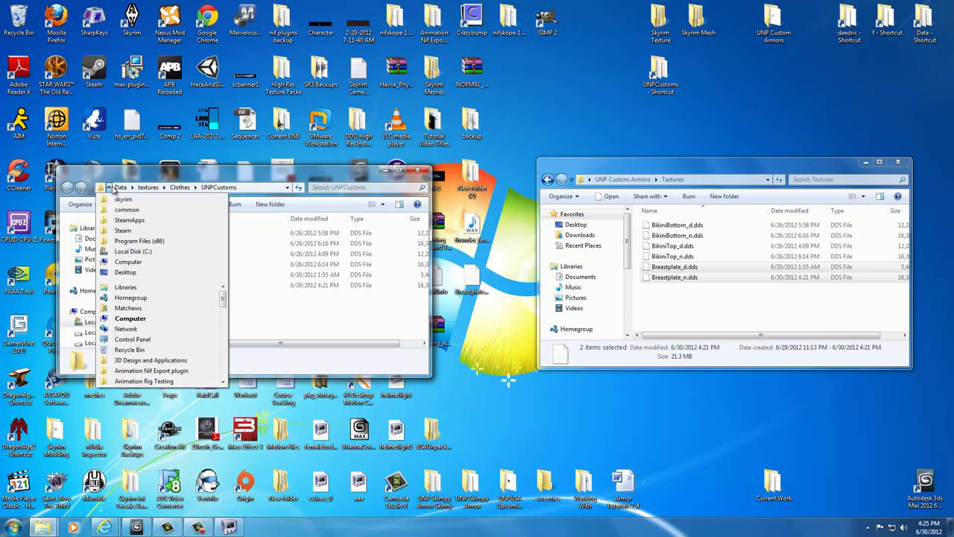
pyautogui.click(111, 187)
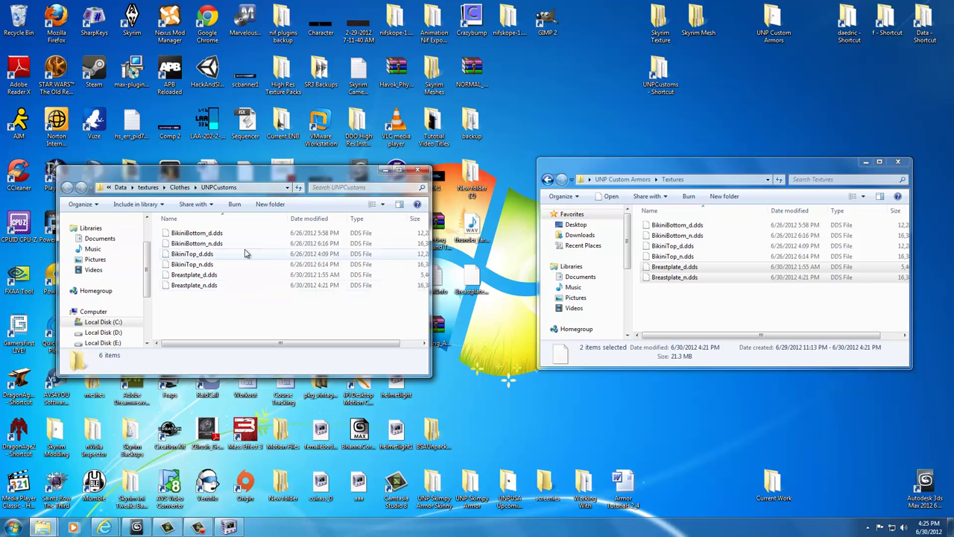
pyautogui.click(418, 172)
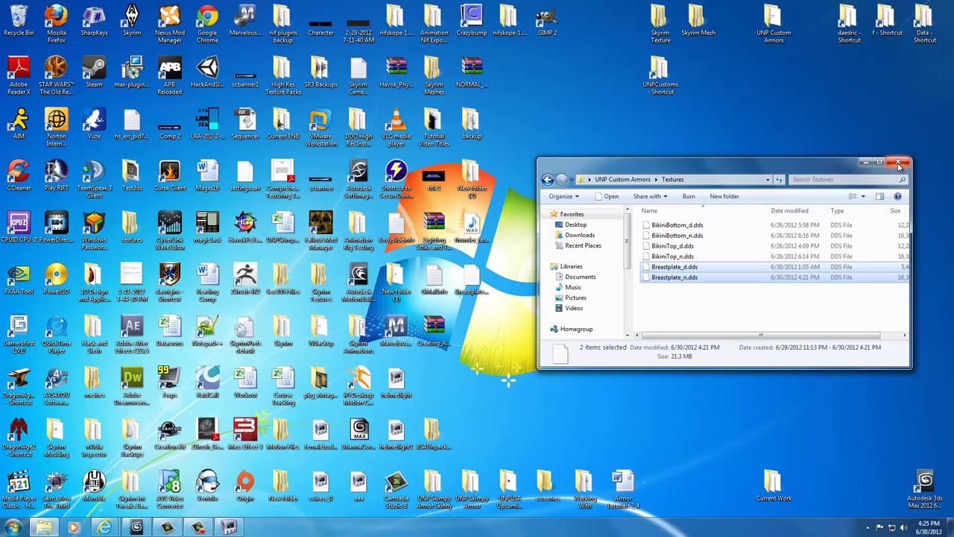
# - Switch back to NifSkope and enable SF_Double_Sided in Shader Flags 2 of the breastplate's BSLightingShaderProperty
pyautogui.click(240, 528)
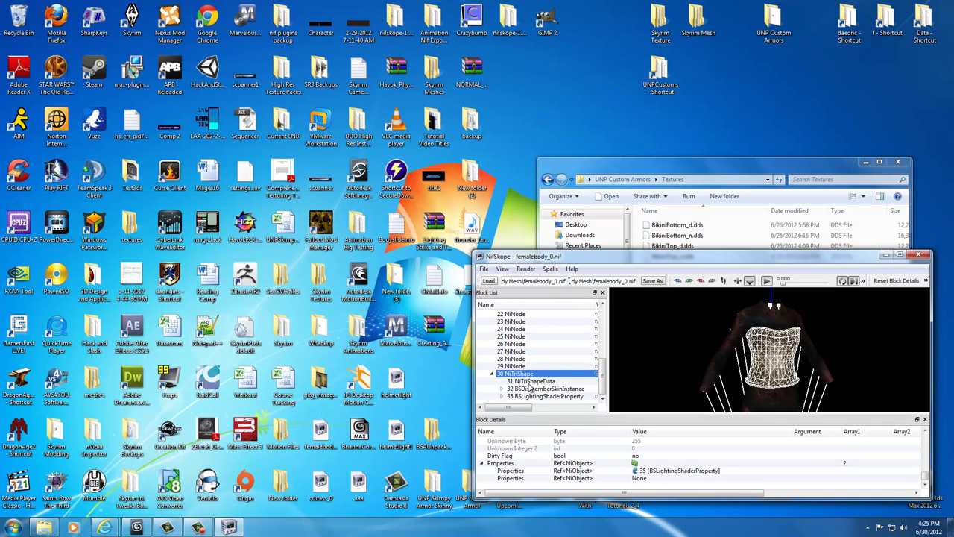
pyautogui.click(521, 396)
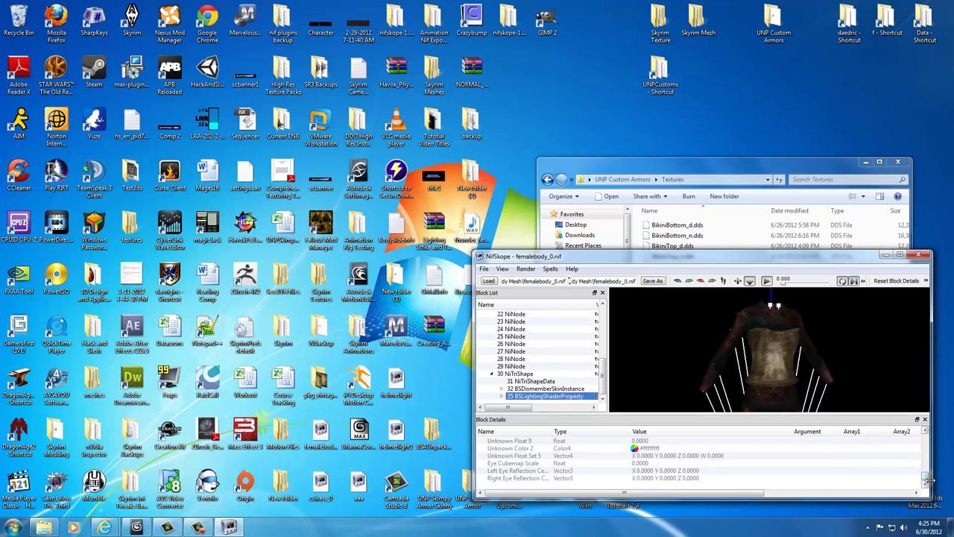
pyautogui.moveTo(924, 477); pyautogui.dragTo(924, 440)
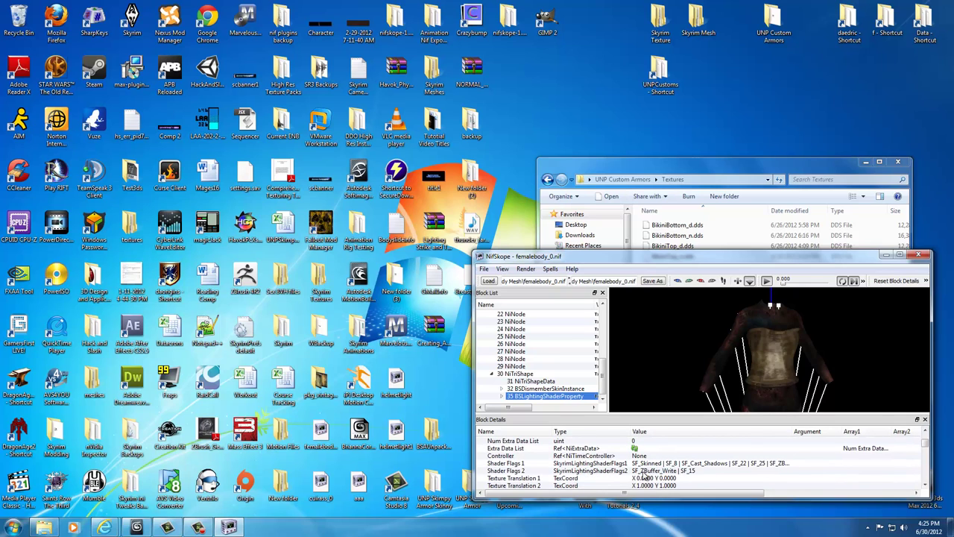
pyautogui.click(523, 472)
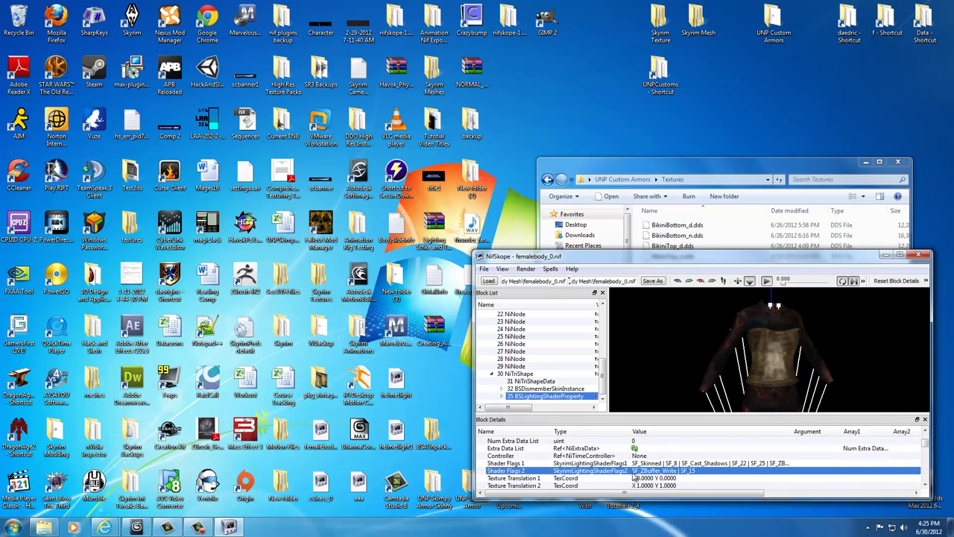
pyautogui.doubleClick(675, 472)
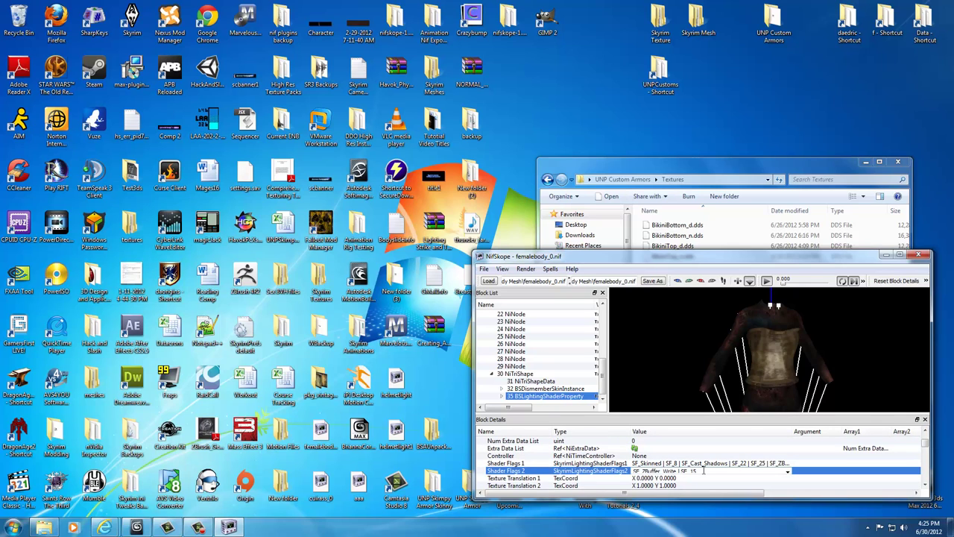
pyautogui.click(789, 472)
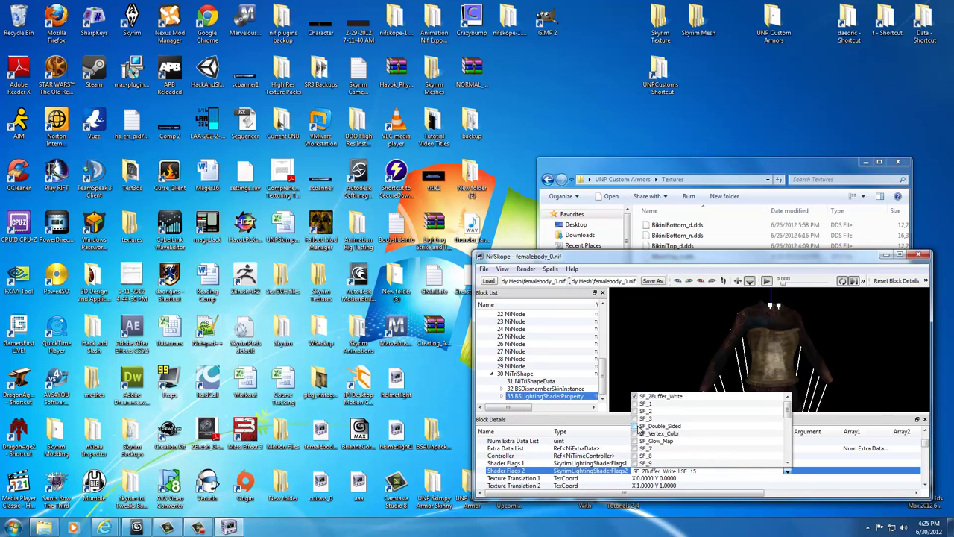
pyautogui.click(637, 427)
pyautogui.click(788, 472)
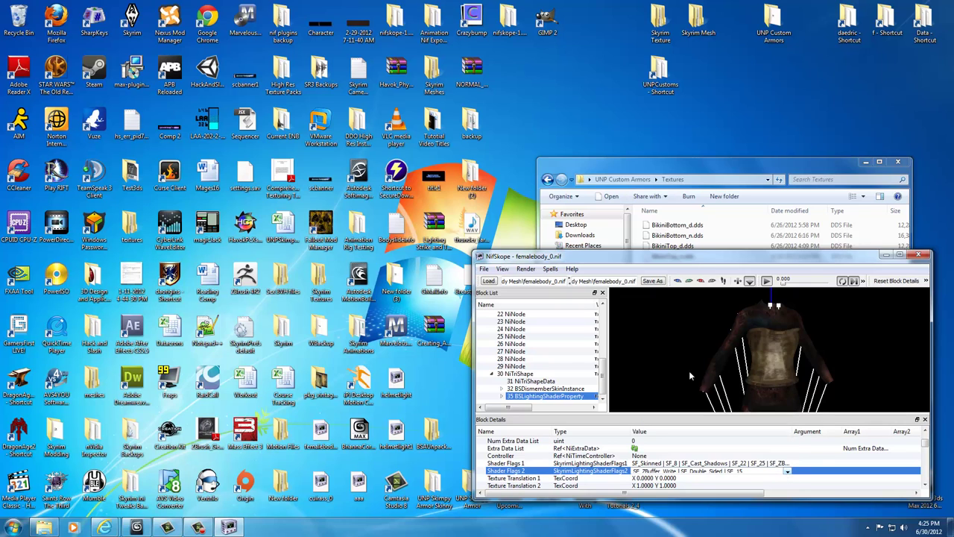
pyautogui.moveTo(648, 362)
pyautogui.mouseDown()
pyautogui.moveTo(650, 352)
pyautogui.moveTo(635, 362)
pyautogui.mouseUp()
# - Expand the texture paths in the breastplate's BSShaderTextureSet and check the full path of the UNPCustoms texture folder
pyautogui.click(502, 397)
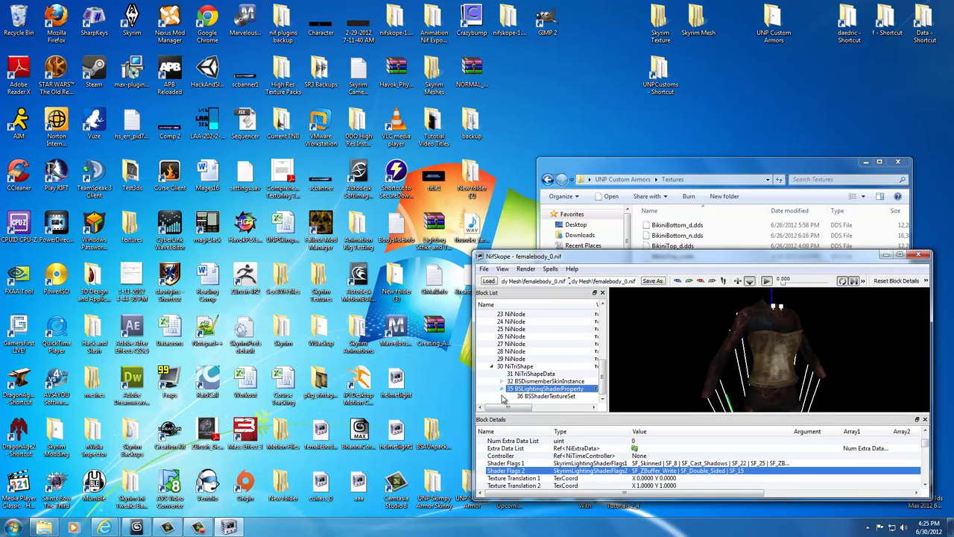
pyautogui.click(528, 397)
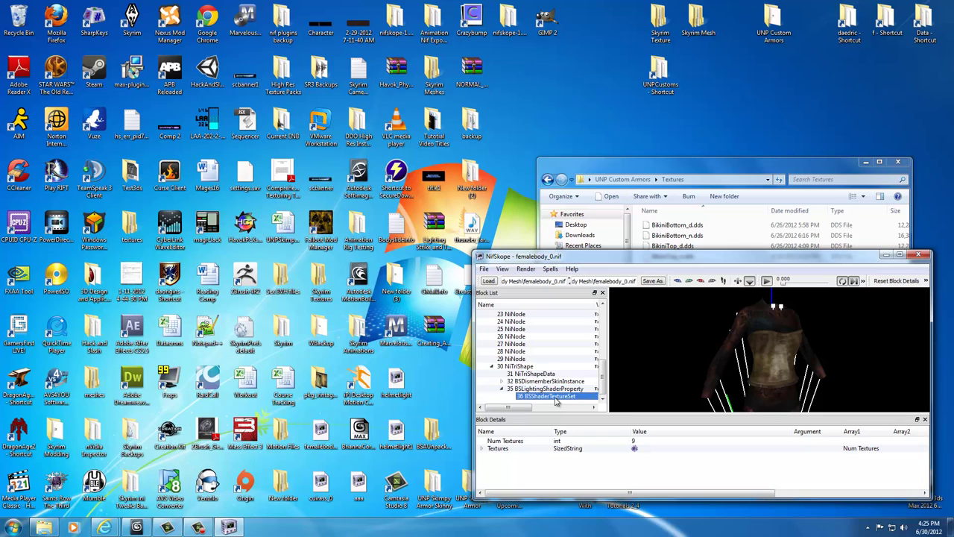
pyautogui.click(482, 448)
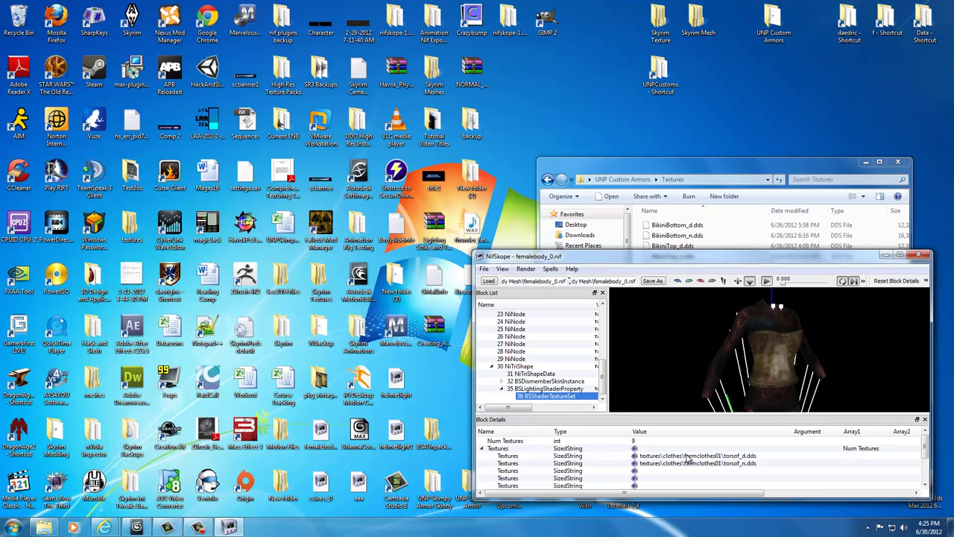
pyautogui.doubleClick(659, 83)
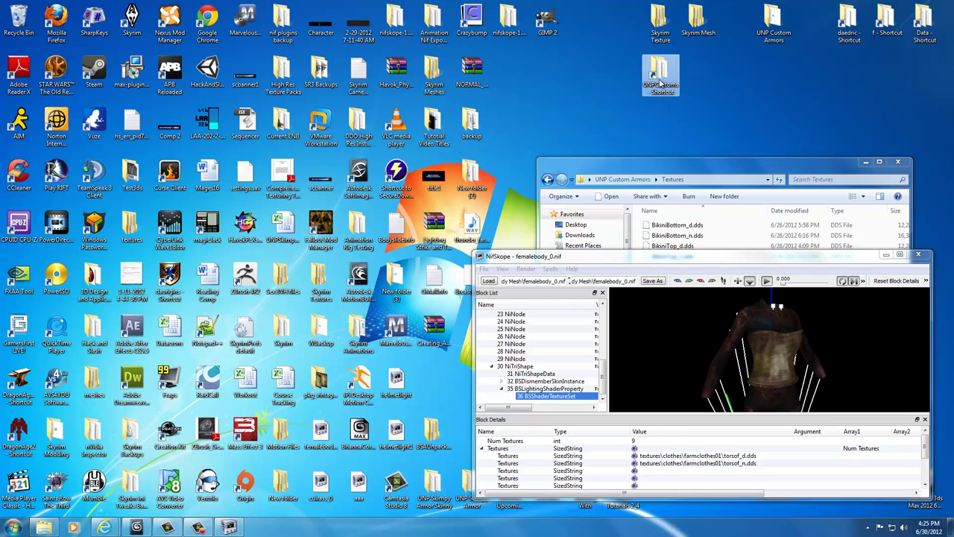
pyautogui.click(254, 189)
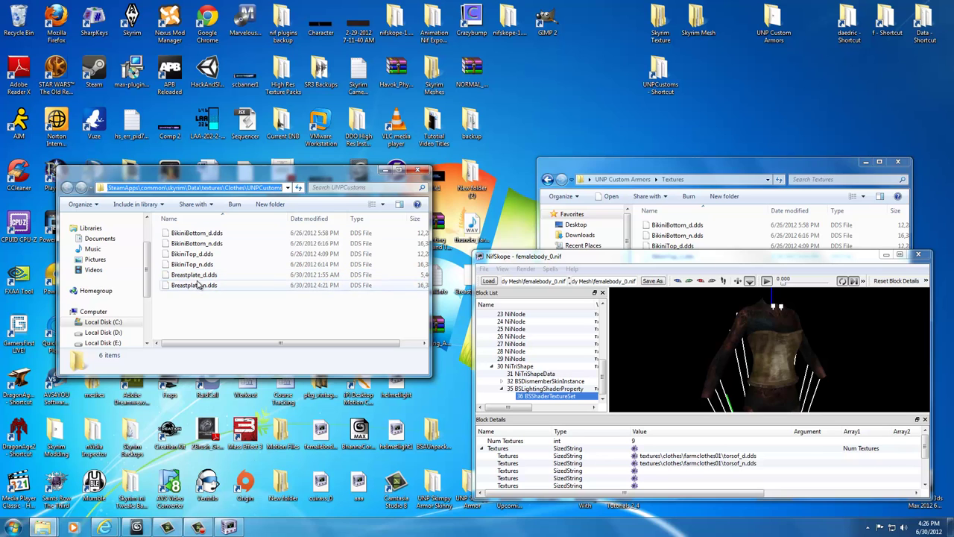
pyautogui.click(419, 170)
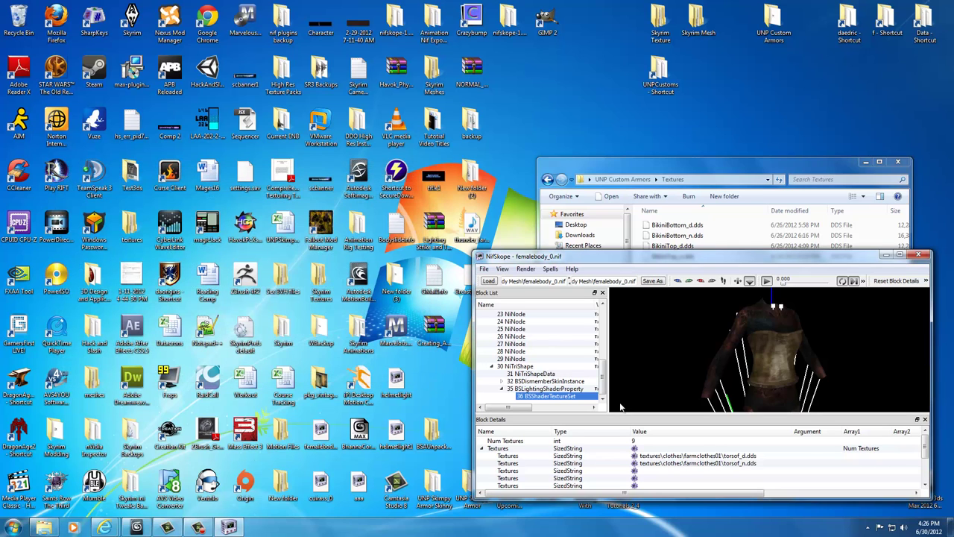
pyautogui.doubleClick(652, 456)
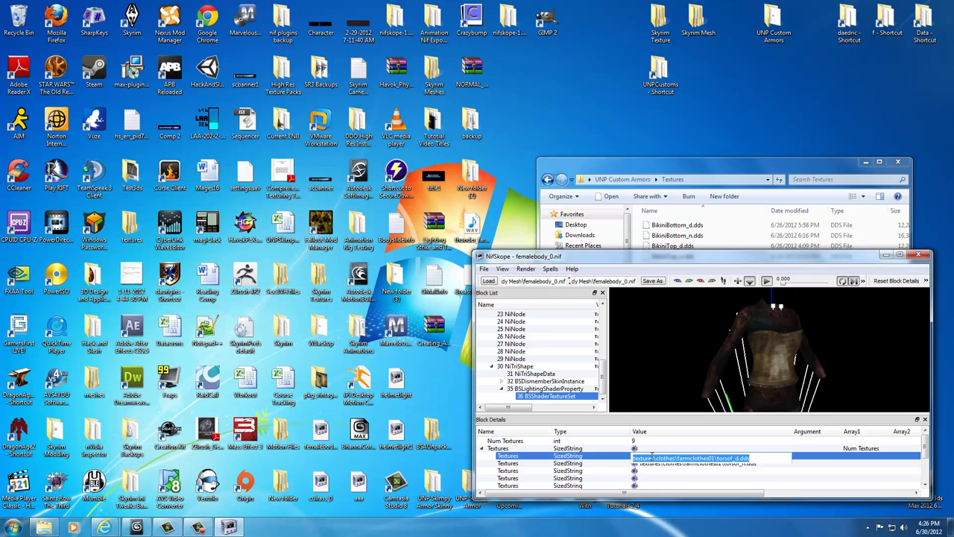
pyautogui.click(634, 465)
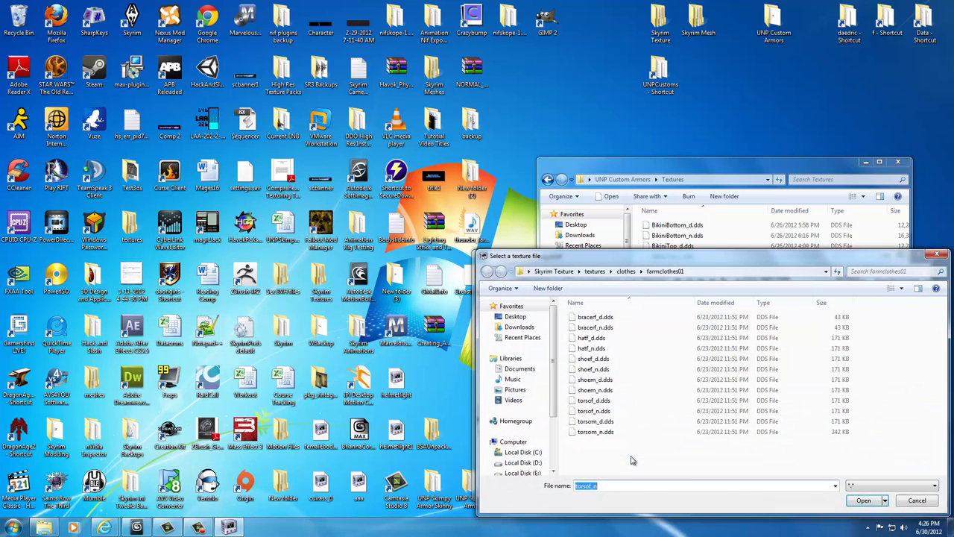
pyautogui.click(882, 500)
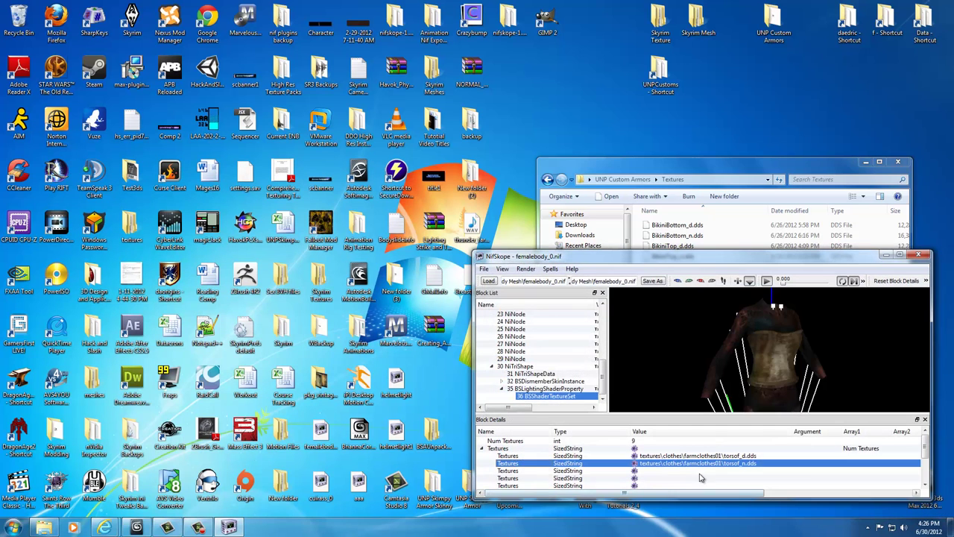
# - Assign Breastplate_d.dds from Skyrim's Data\textures\Clothes\UNPCustoms folder to the first texture slot of the breastplate's BSShaderTextureSet
pyautogui.click(634, 455)
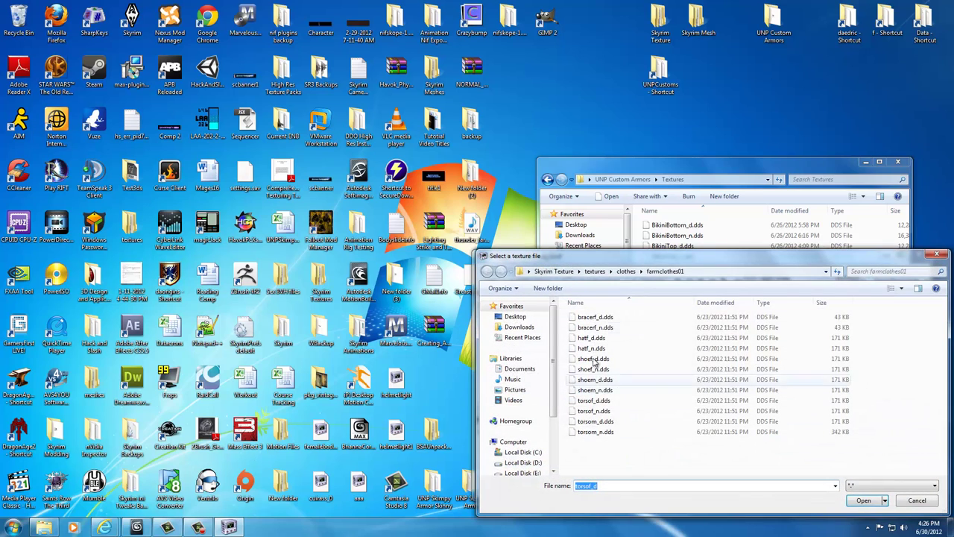
pyautogui.click(697, 271)
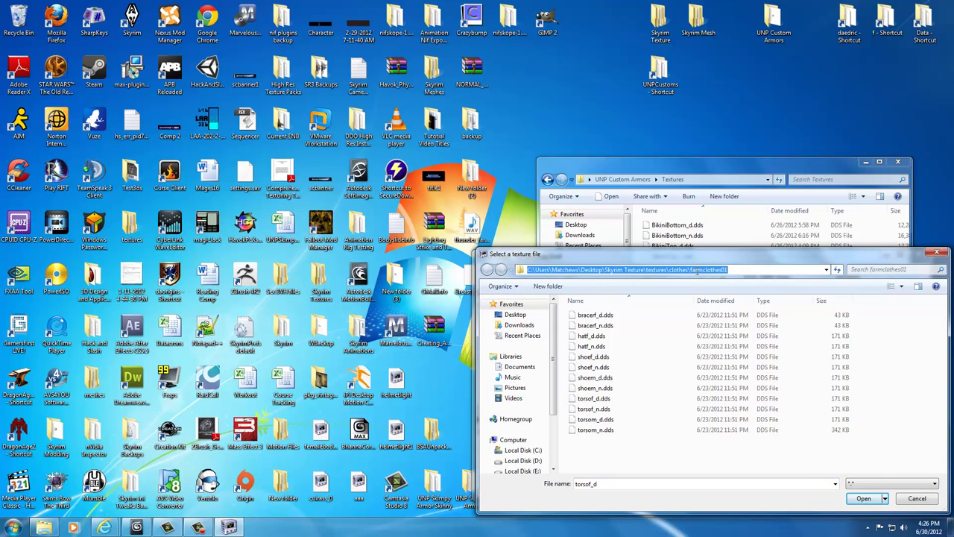
pyautogui.write('C:\\Program Files (x86)\\Steam\\SteamApps\\common\\skyrim\\Data\\textures\\Clothes\\UNPCustoms')
pyautogui.press('Return')
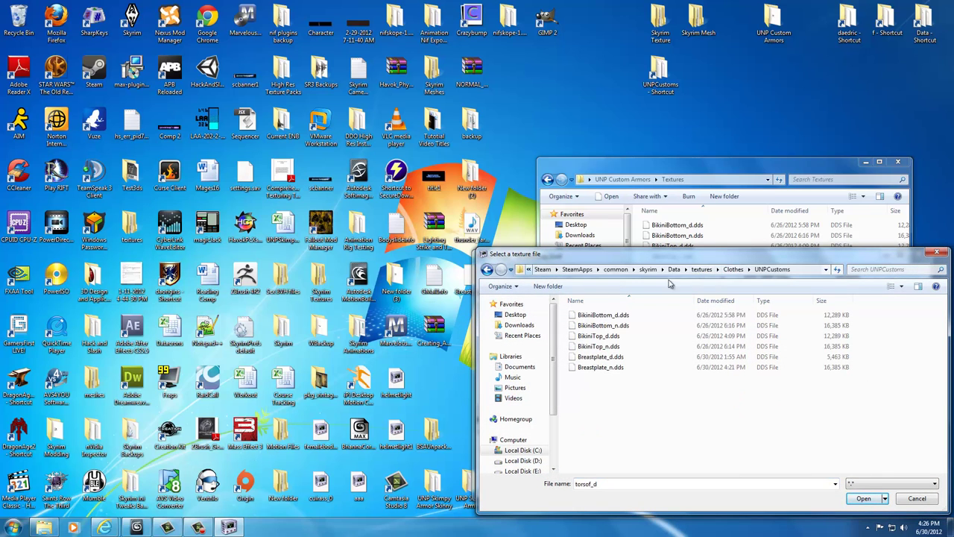
pyautogui.click(589, 357)
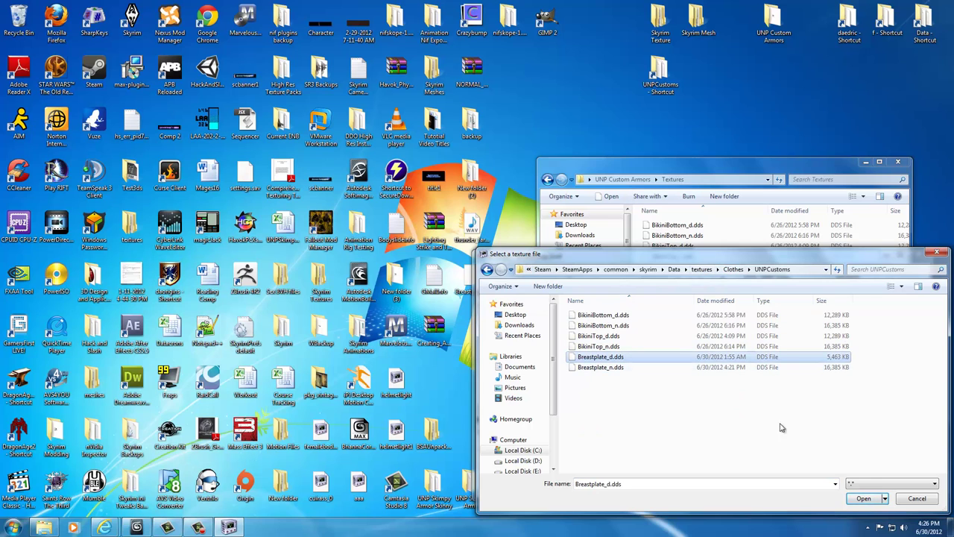
pyautogui.click(863, 498)
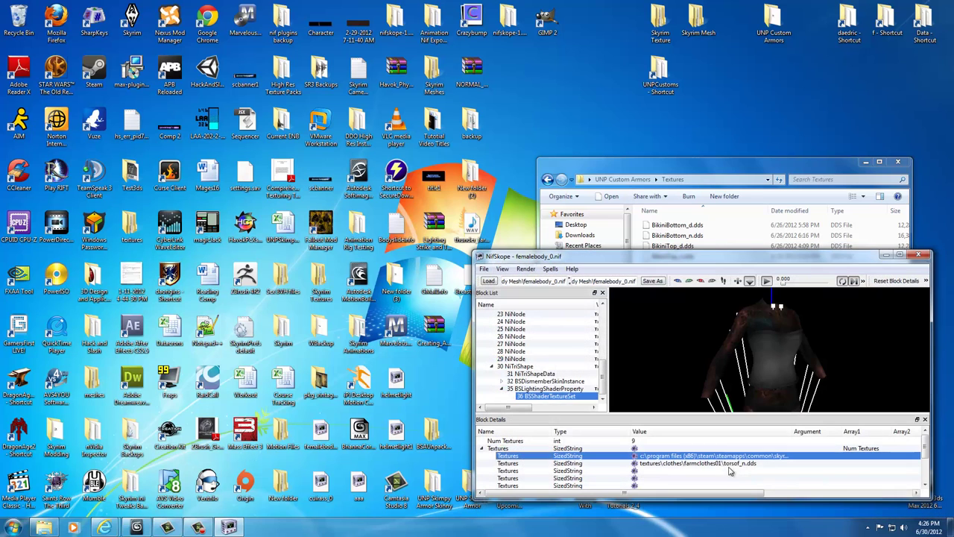
# - Assign Breastplate_n.dds from the same UNPCustoms folder to the second texture slot of the breastplate's BSShaderTextureSet
pyautogui.click(634, 463)
pyautogui.click(723, 270)
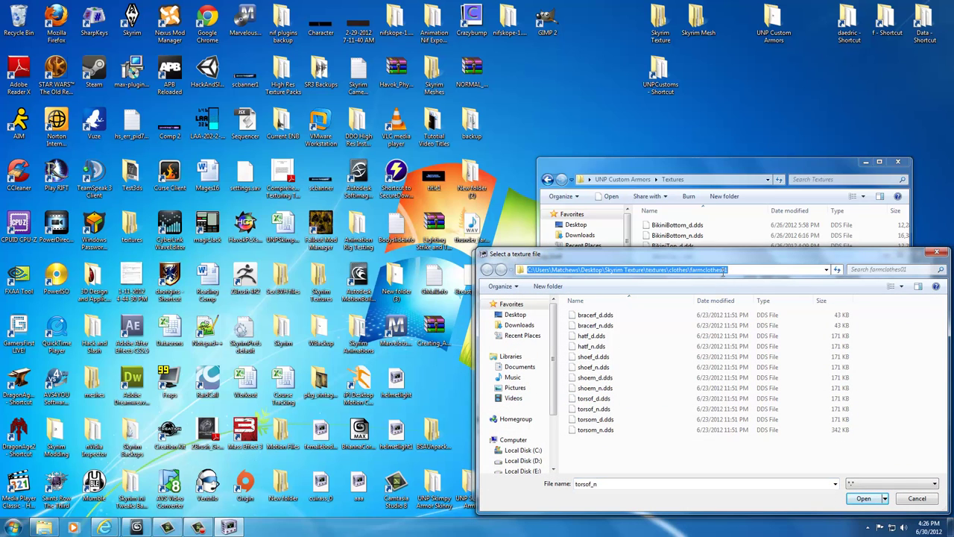
pyautogui.write('C:\\Program Files (x86)\\Steam\\SteamApps\\common\\skyrim\\Data\\textures\\Clothes\\UNPCustoms')
pyautogui.press('Return')
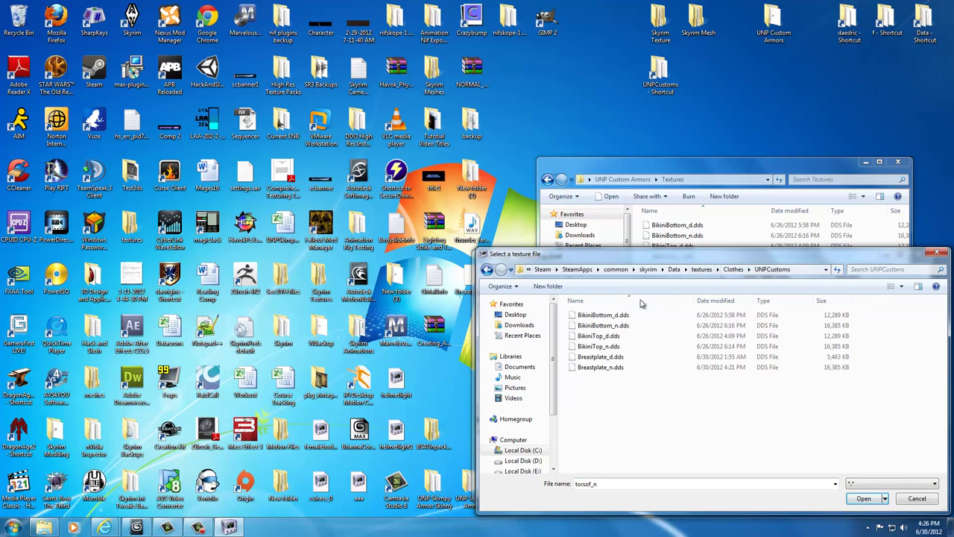
pyautogui.click(633, 368)
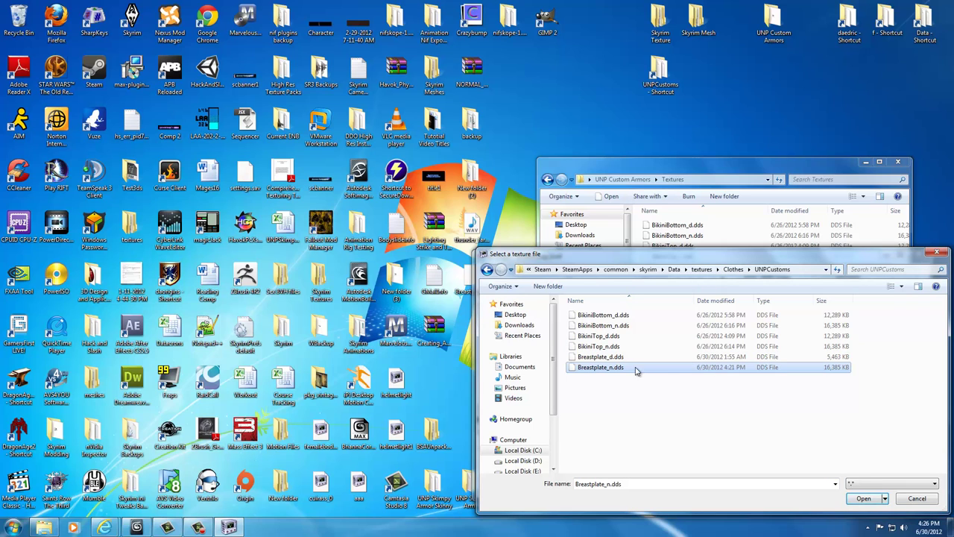
pyautogui.click(864, 498)
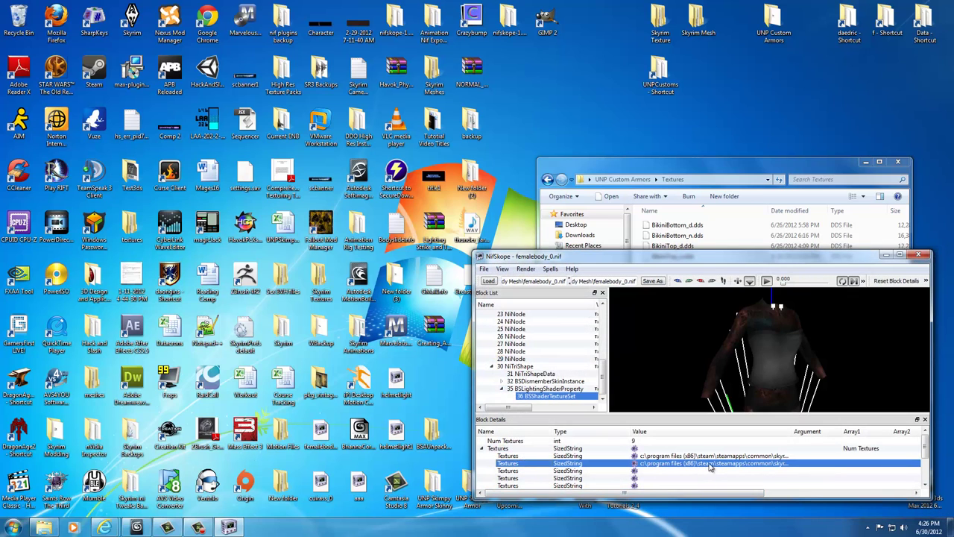
# - Shorten the first texture path to the relative path textures\clothes\unpcustoms\breastplate_d.dds
pyautogui.doubleClick(759, 456)
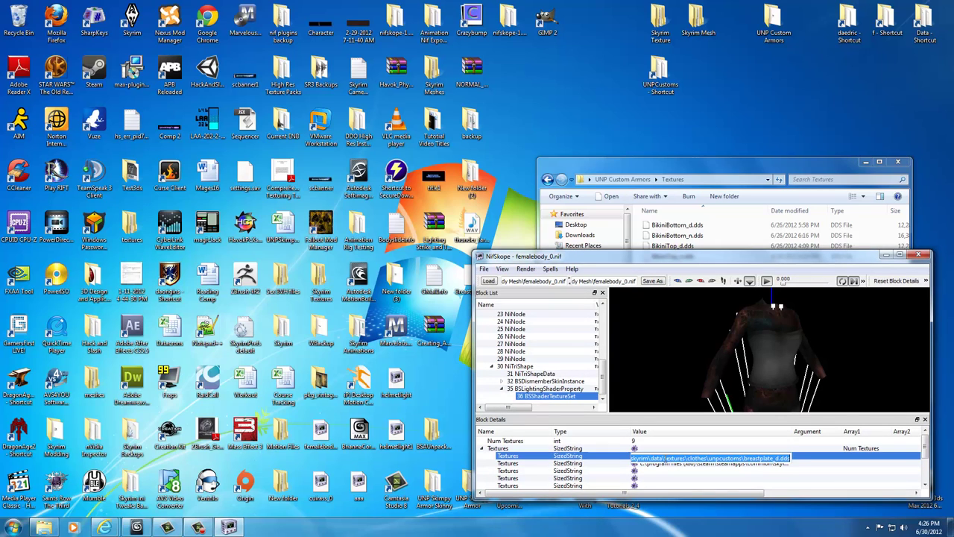
pyautogui.click(665, 458)
pyautogui.hotkey('shift', 'Home')
pyautogui.press('BackSpace')
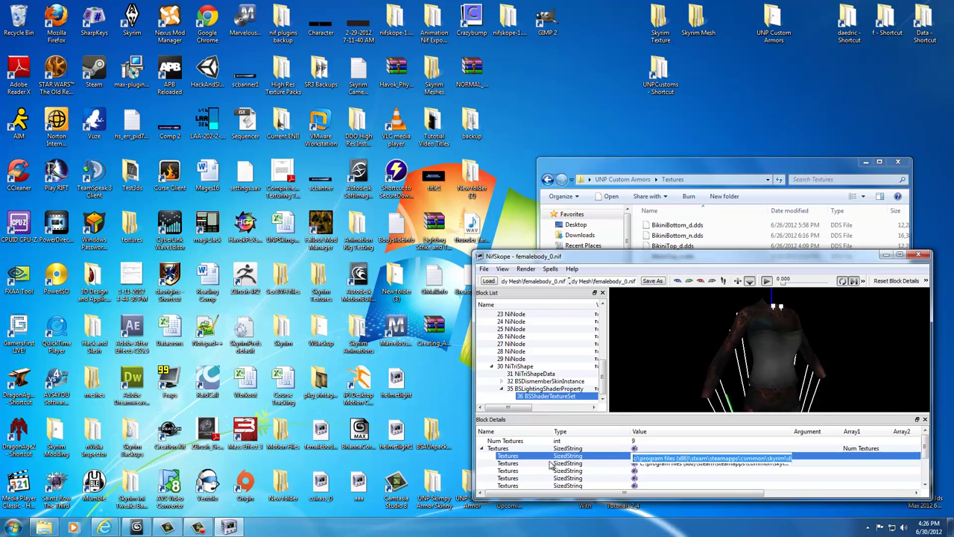
pyautogui.press('Return')
# - Shorten the second texture path to the relative path textures\clothes\unpcustoms\breastplate_n.dds
pyautogui.click(659, 467)
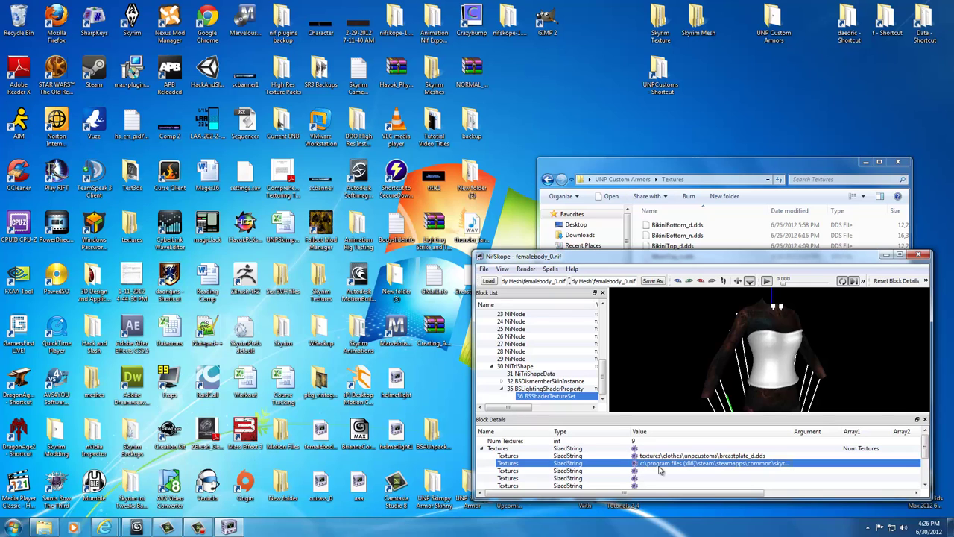
pyautogui.doubleClick(721, 467)
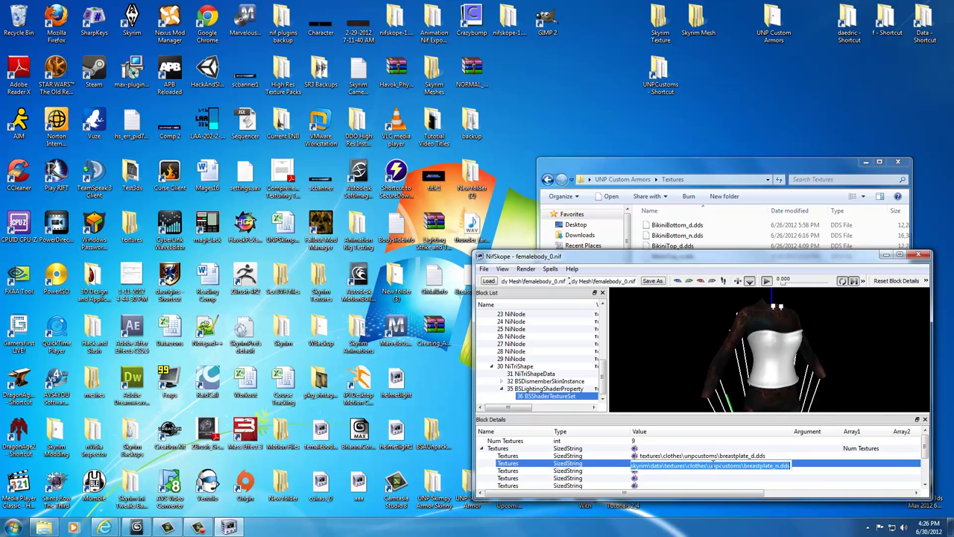
pyautogui.click(664, 466)
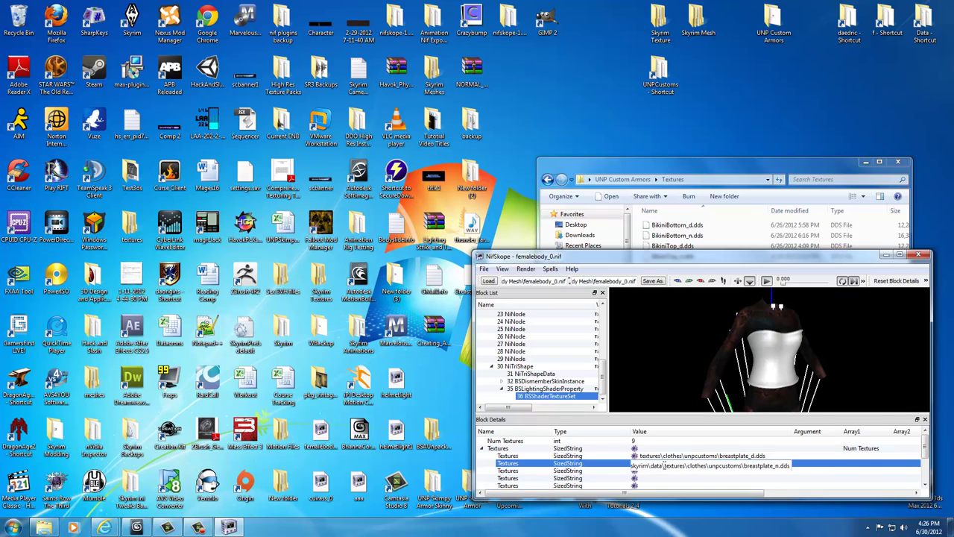
pyautogui.press('BackSpace')
pyautogui.press('BackSpace')
pyautogui.press('BackSpace')
pyautogui.press('BackSpace')
pyautogui.press('BackSpace')
pyautogui.press('BackSpace')
pyautogui.press('BackSpace')
pyautogui.press('BackSpace')
pyautogui.press('BackSpace')
pyautogui.press('BackSpace')
pyautogui.press('BackSpace')
pyautogui.press('BackSpace')
pyautogui.press('Return')
pyautogui.click(672, 474)
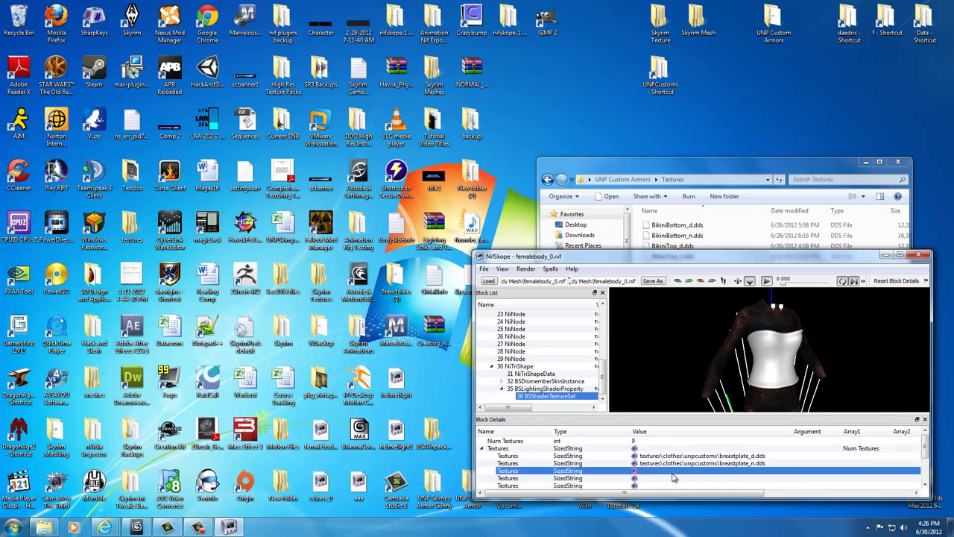
pyautogui.click(675, 456)
pyautogui.click(675, 463)
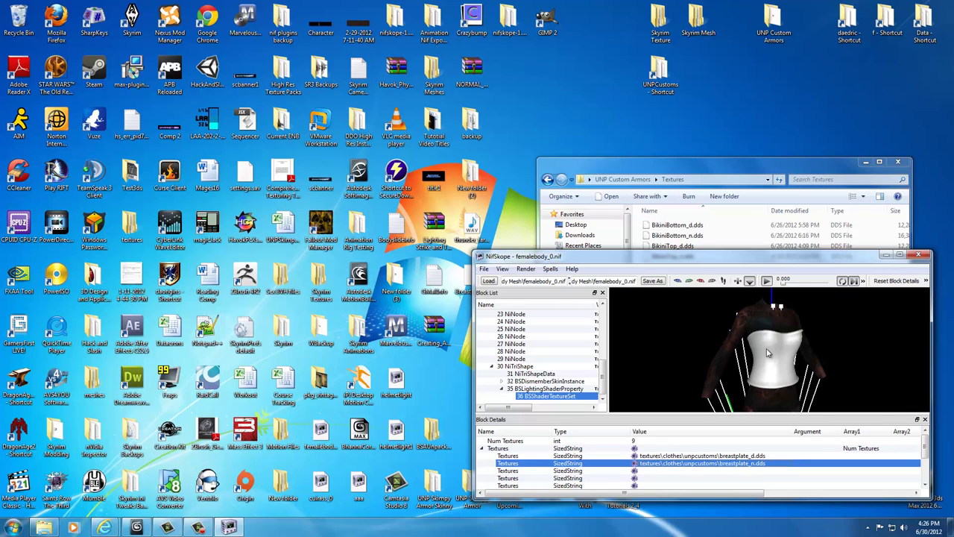
# - Save the mesh over daedrictorsof_0.nif in UNP Custom Armors\data\meshes\armor\daedric\Test1, and close NifSkope
pyautogui.moveTo(641, 356); pyautogui.dragTo(829, 357)
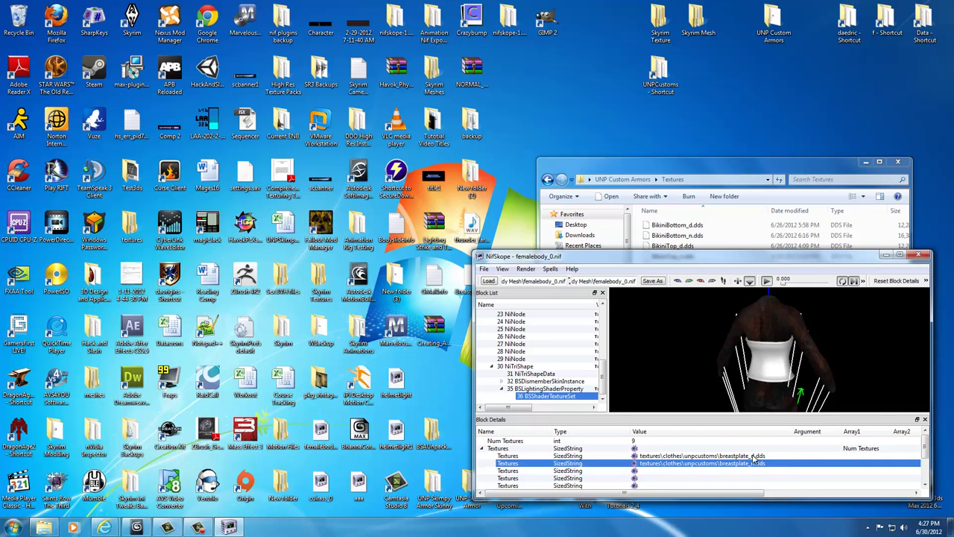
pyautogui.moveTo(753, 359); pyautogui.dragTo(577, 359)
pyautogui.click(484, 268)
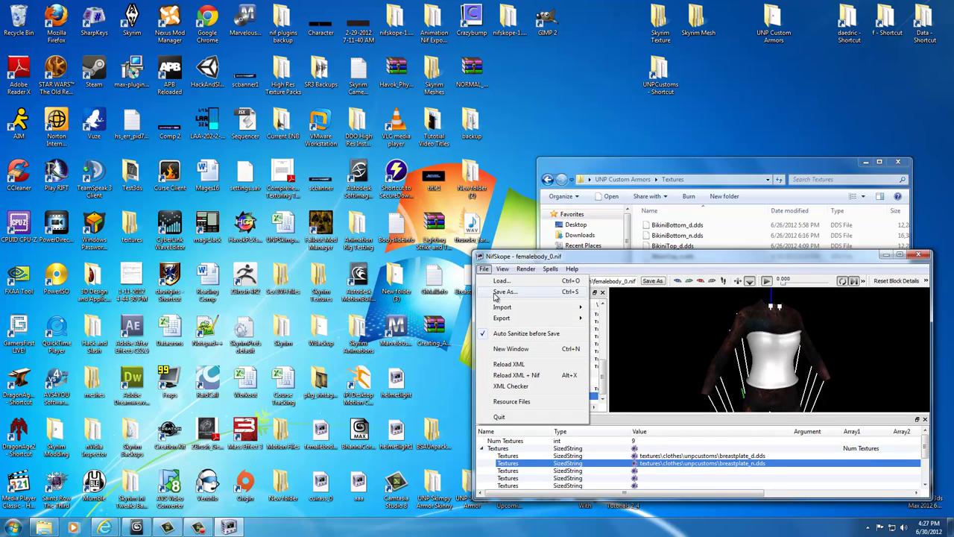
pyautogui.click(501, 299)
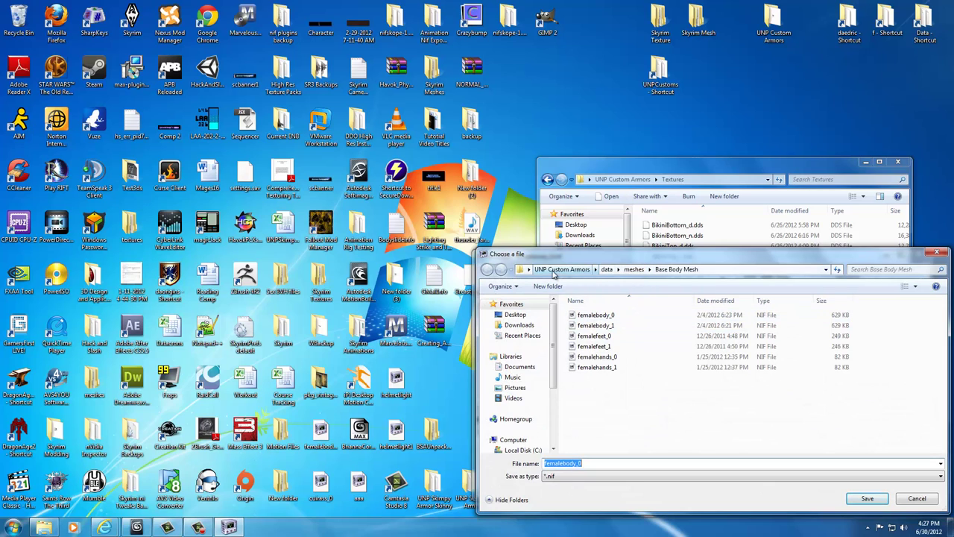
pyautogui.click(574, 273)
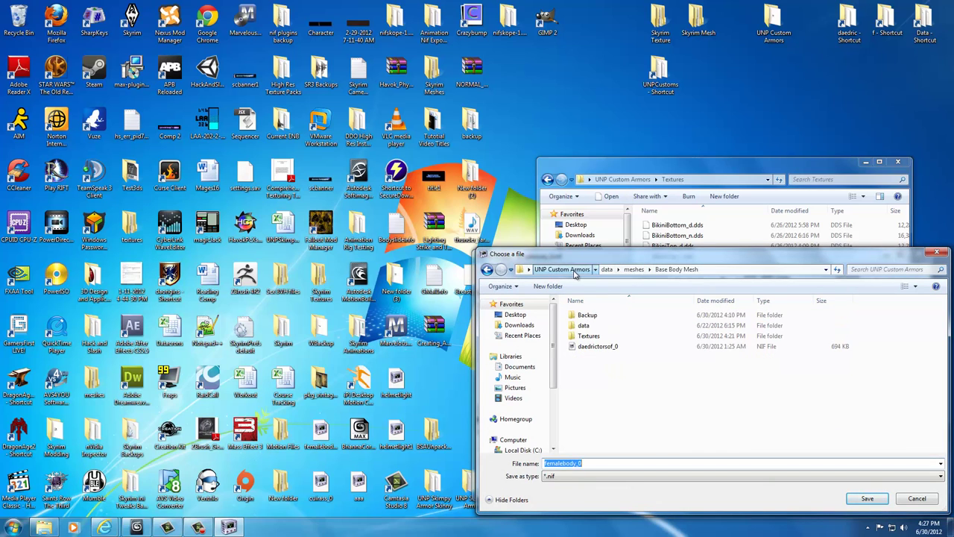
pyautogui.doubleClick(587, 324)
pyautogui.doubleClick(586, 315)
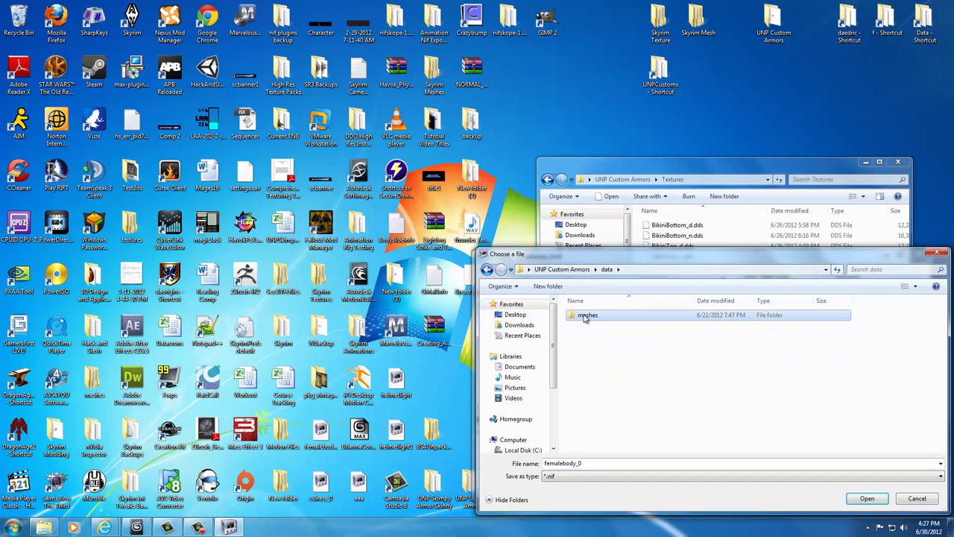
pyautogui.doubleClick(585, 315)
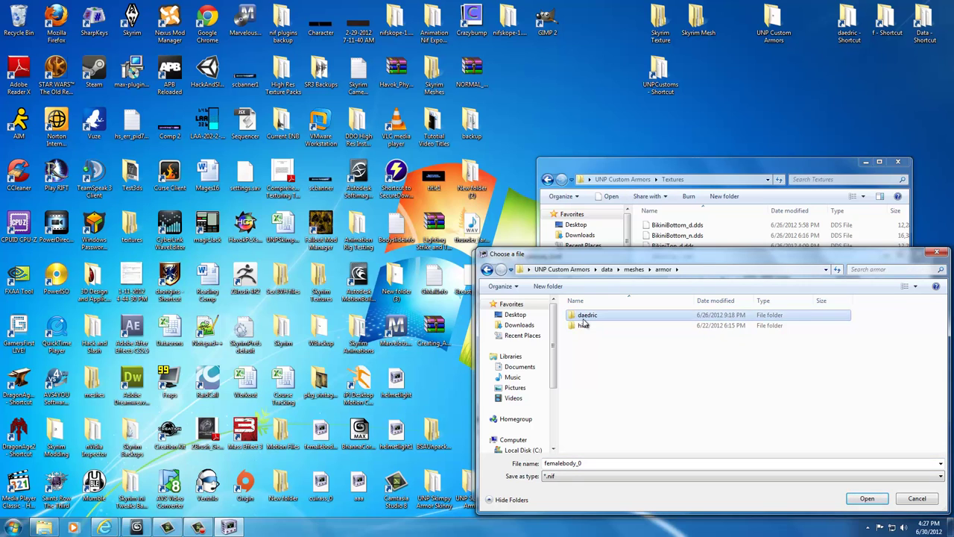
pyautogui.doubleClick(586, 315)
pyautogui.doubleClick(586, 325)
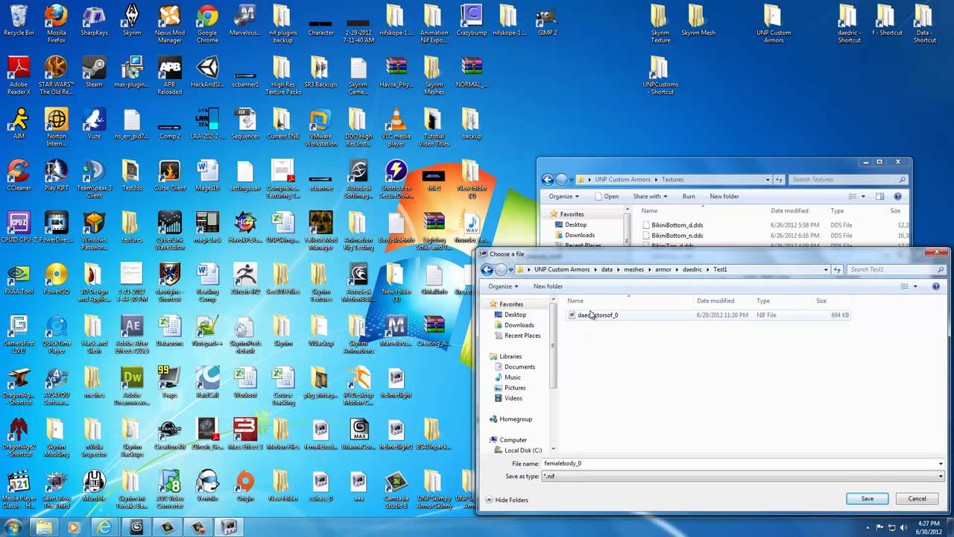
pyautogui.click(593, 316)
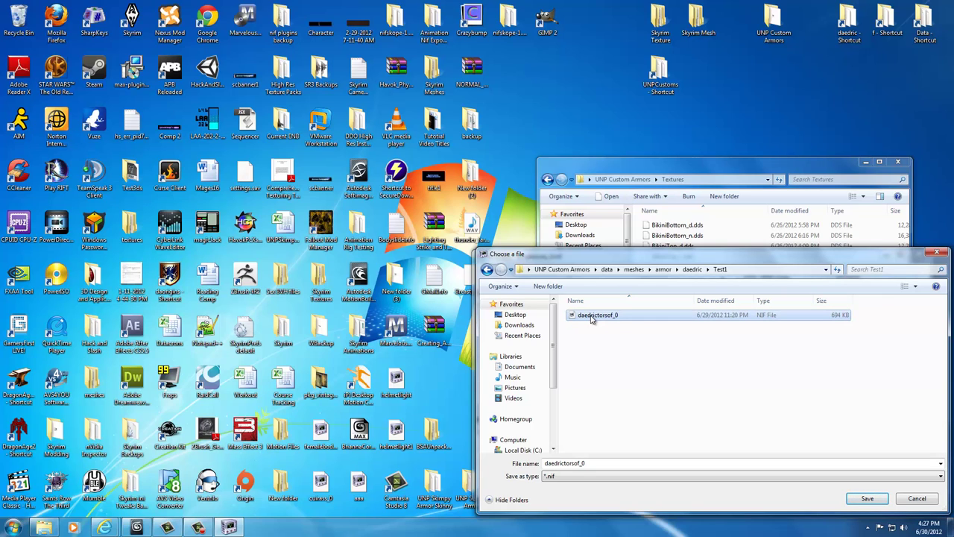
pyautogui.click(860, 503)
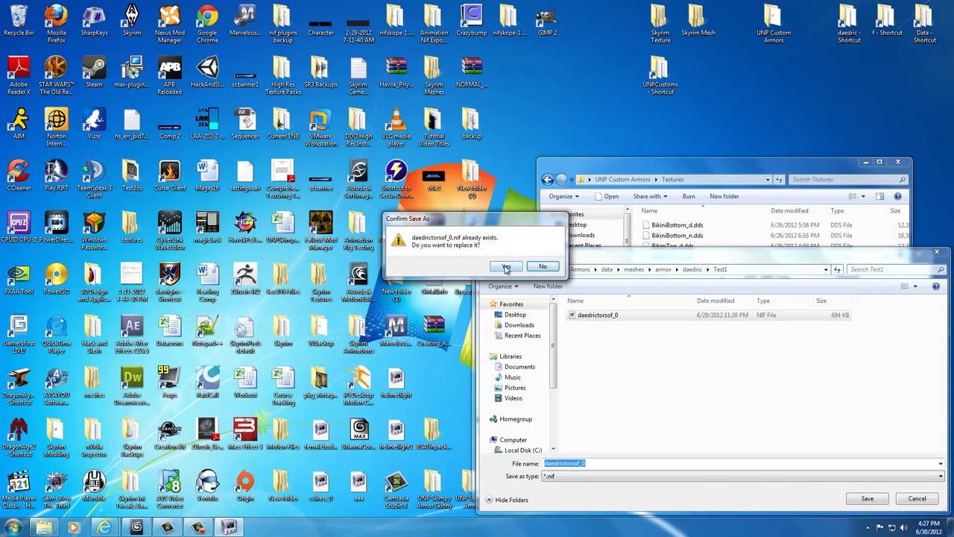
pyautogui.click(506, 267)
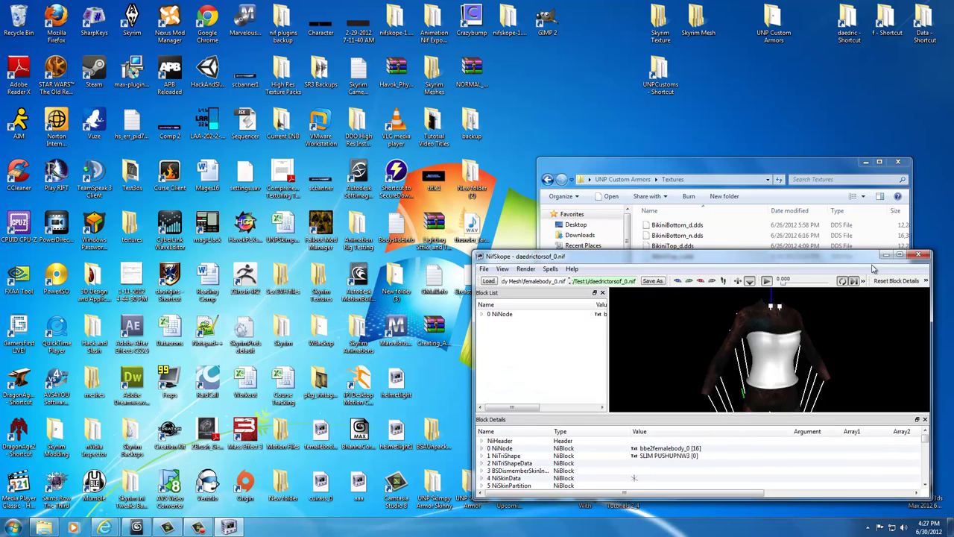
pyautogui.click(919, 254)
pyautogui.click(701, 307)
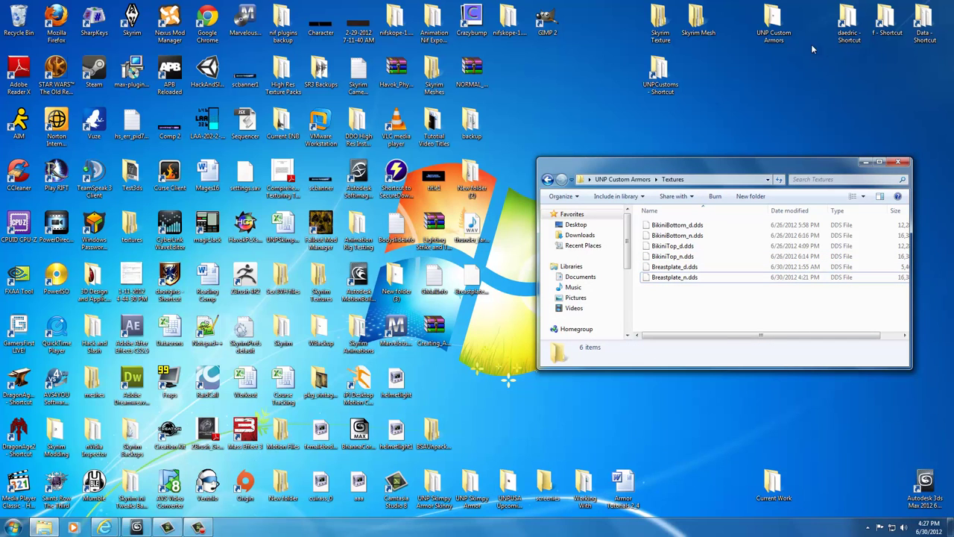
# - Open Skyrim's Data\meshes\armor\daedric folder alongside UNP Custom Armors\data\meshes\armor\daedric\Test1
pyautogui.doubleClick(847, 28)
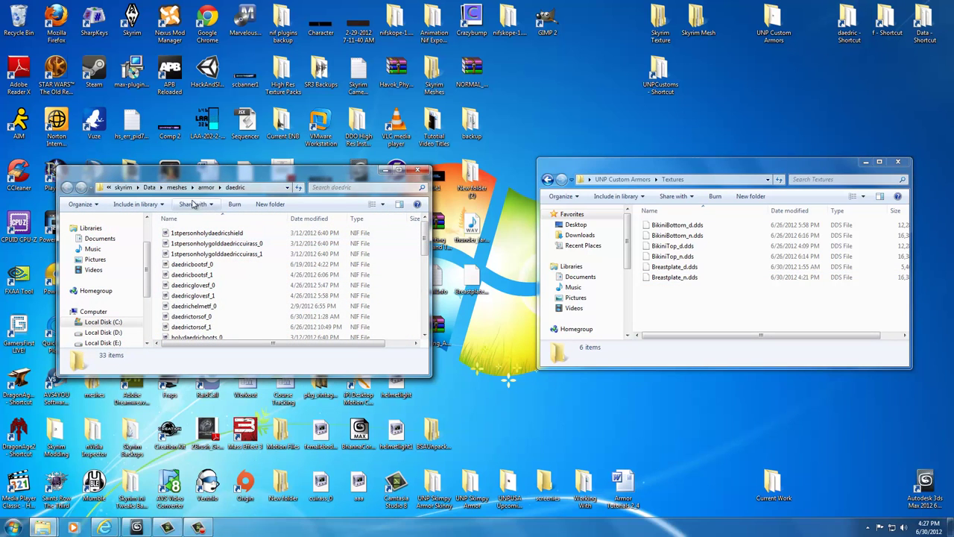
pyautogui.moveTo(225, 177); pyautogui.dragTo(211, 176)
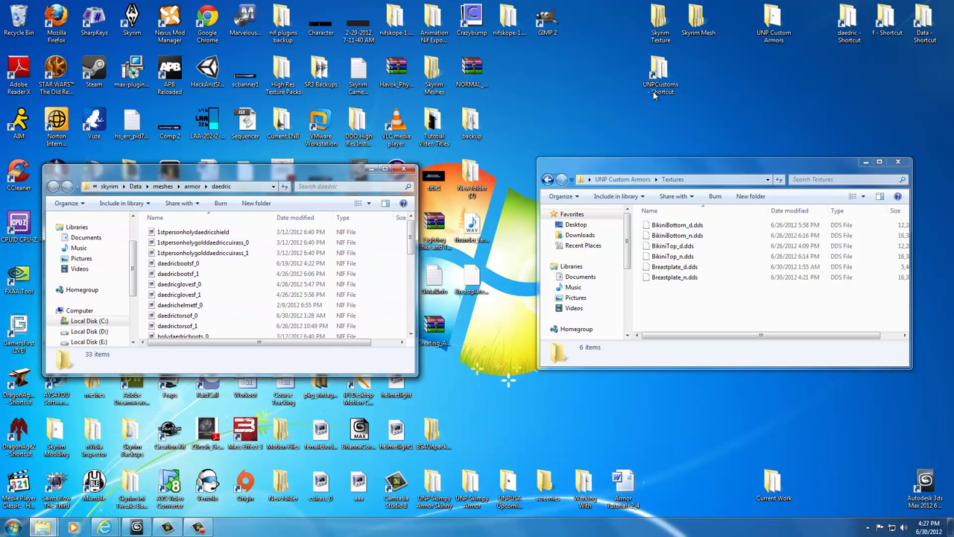
pyautogui.click(622, 180)
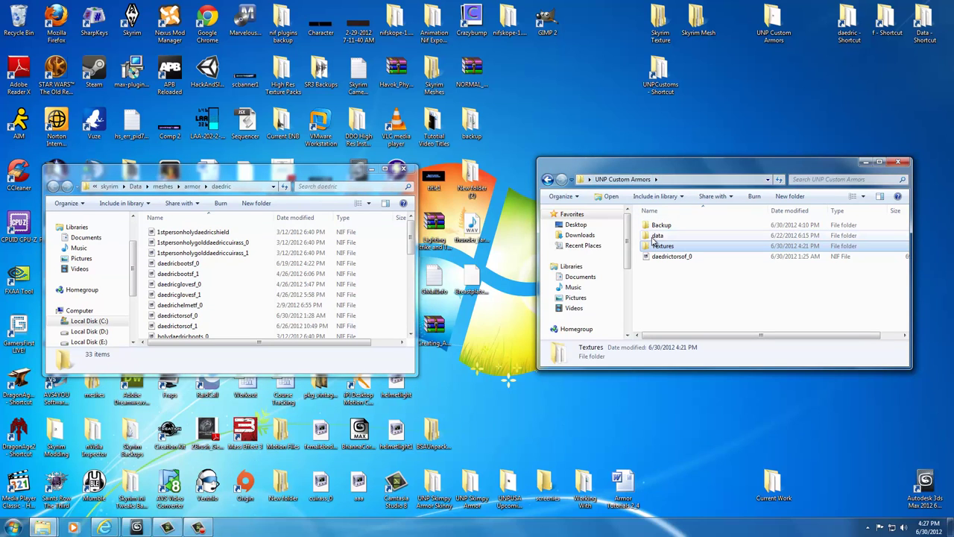
pyautogui.doubleClick(656, 236)
pyautogui.doubleClick(655, 225)
pyautogui.doubleClick(656, 226)
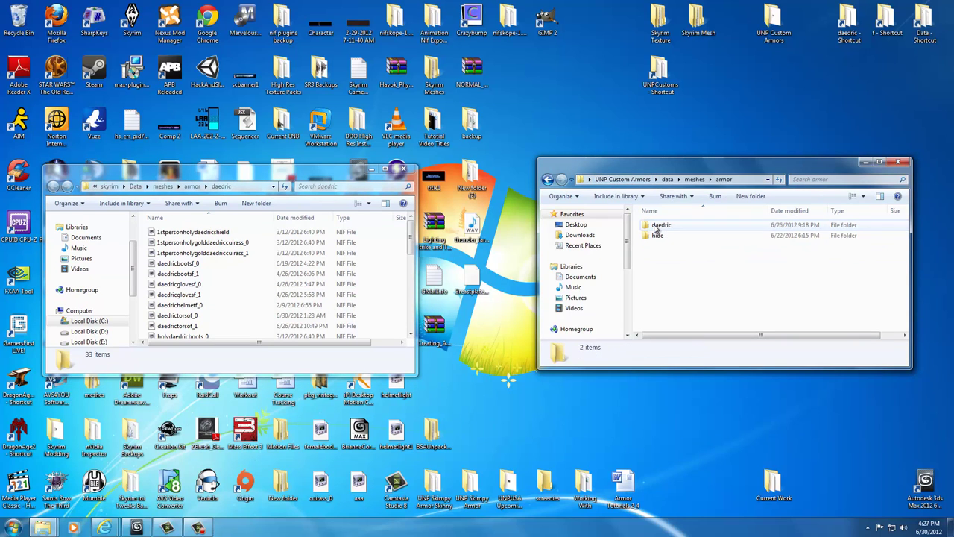
pyautogui.doubleClick(655, 225)
pyautogui.doubleClick(657, 235)
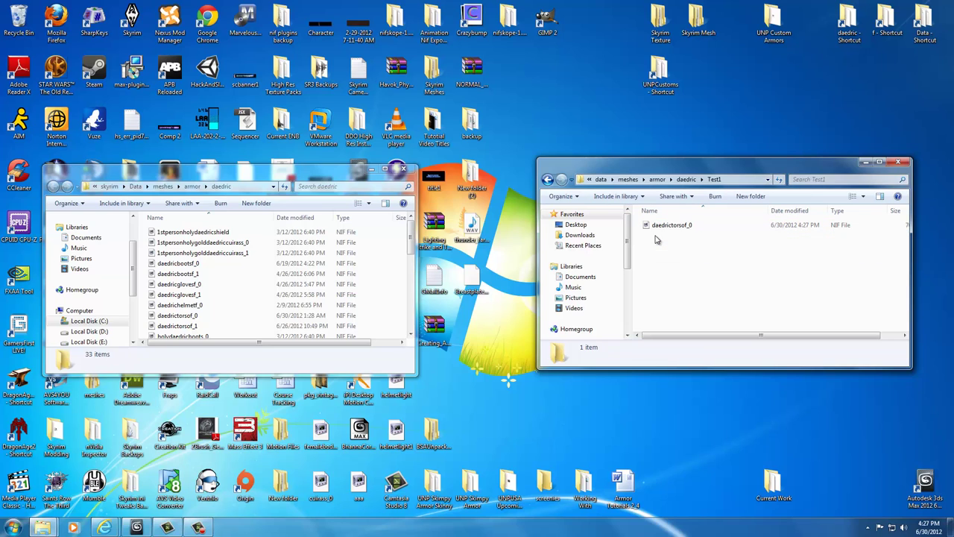
# - Copy daedrictorsof_0.nif from the Test1 folder into Skyrim's daedric folder, replacing the existing file
pyautogui.click(660, 227)
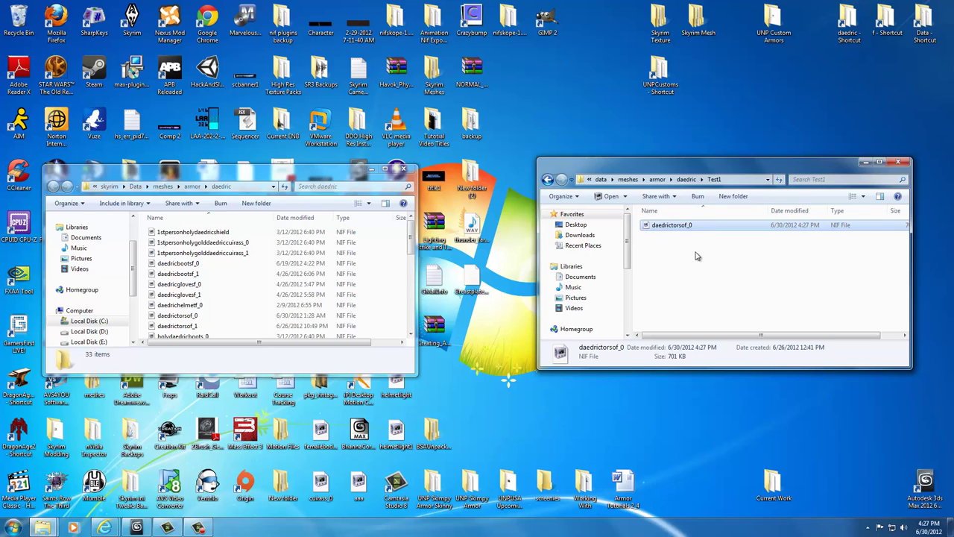
pyautogui.click(349, 357)
pyautogui.hotkey('ctrl', 'v')
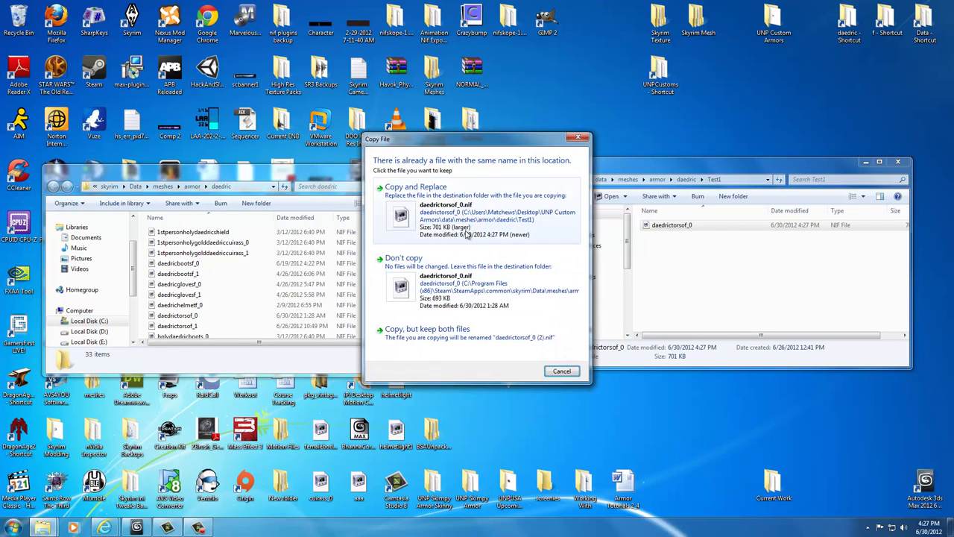
pyautogui.click(468, 233)
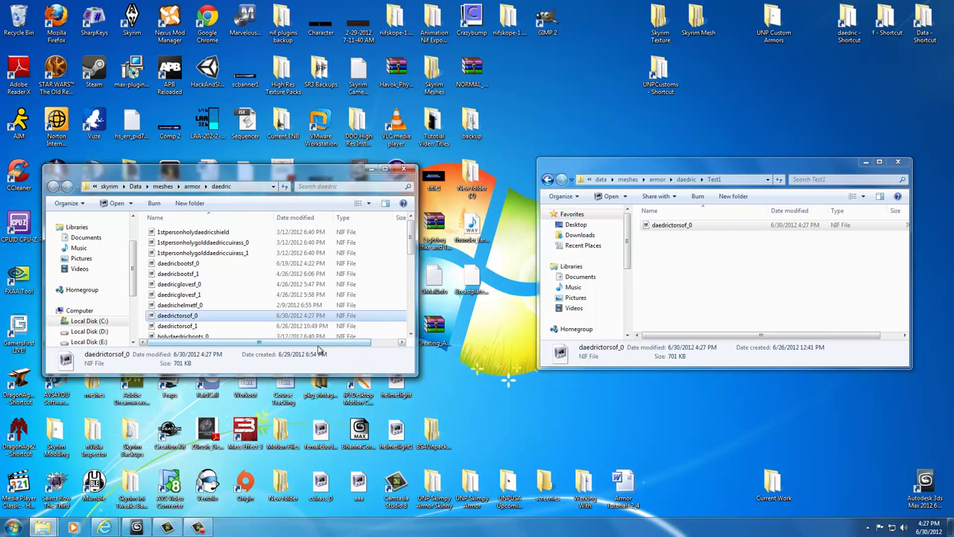